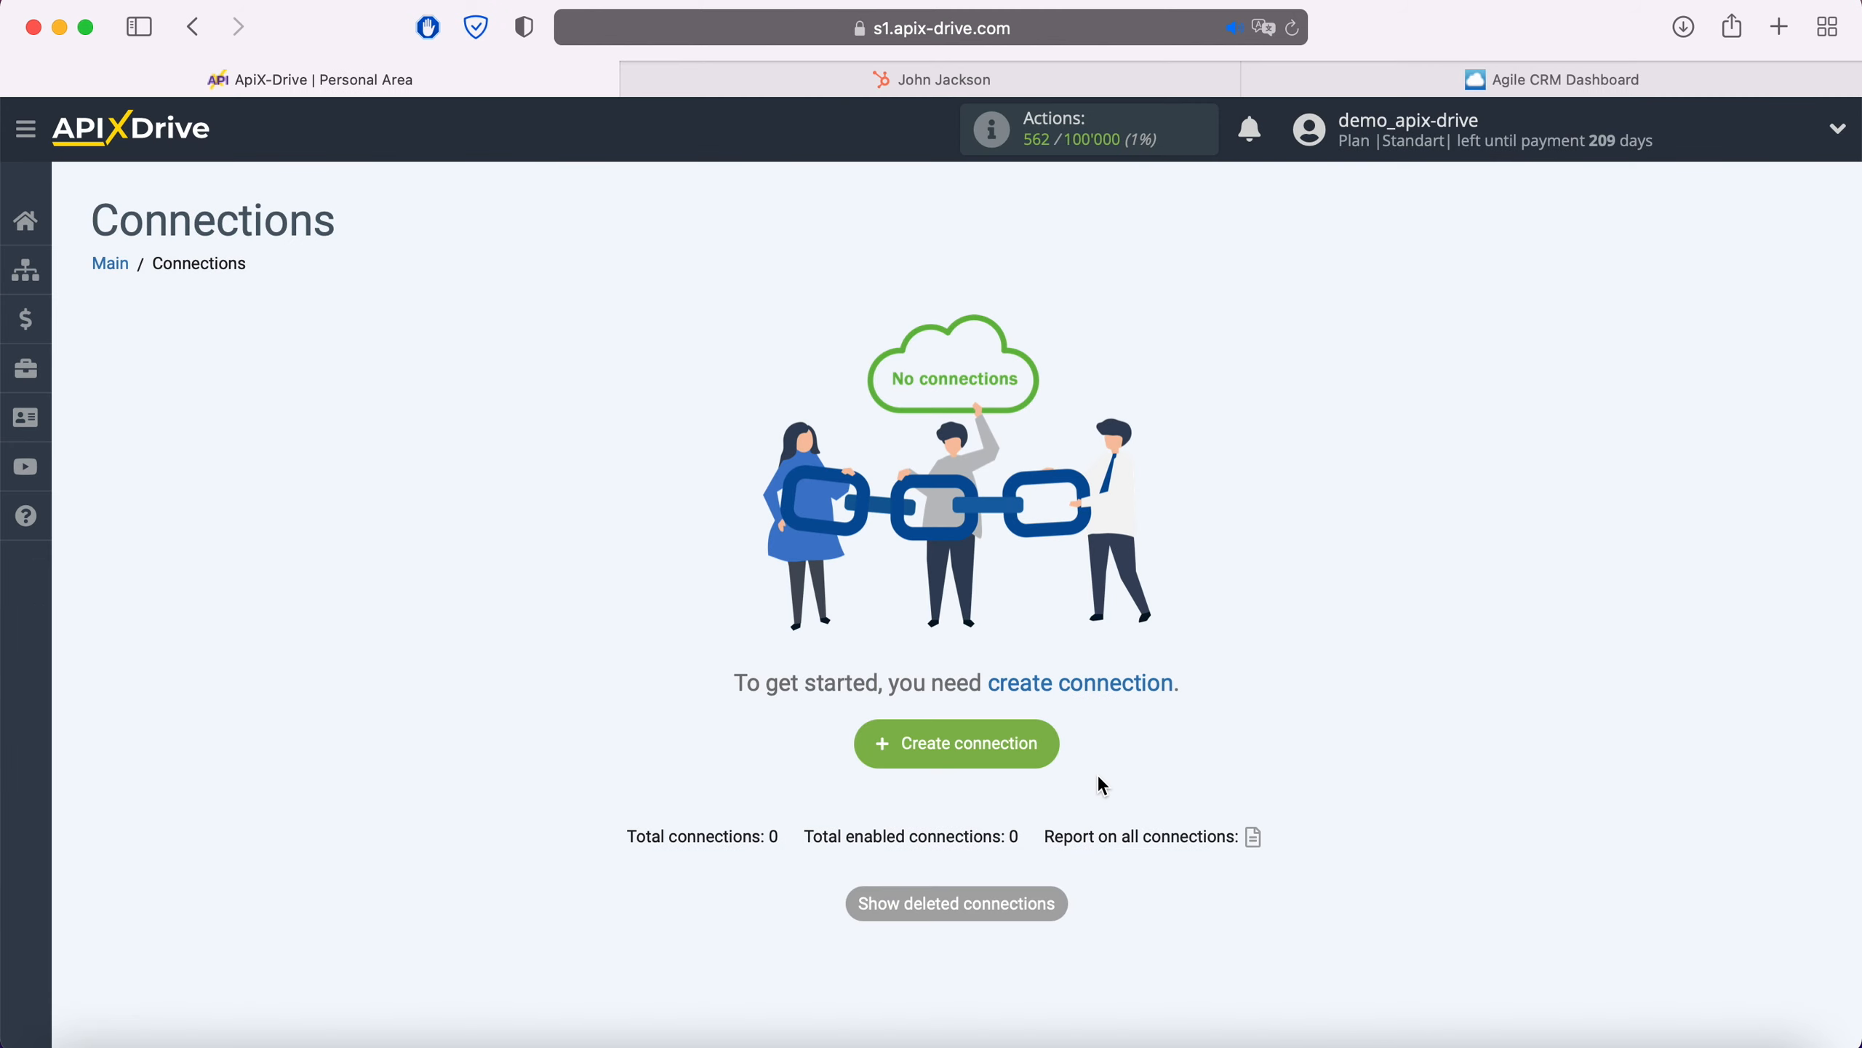
- Create a new connection and set Hubspot as its data source system
click(1056, 749)
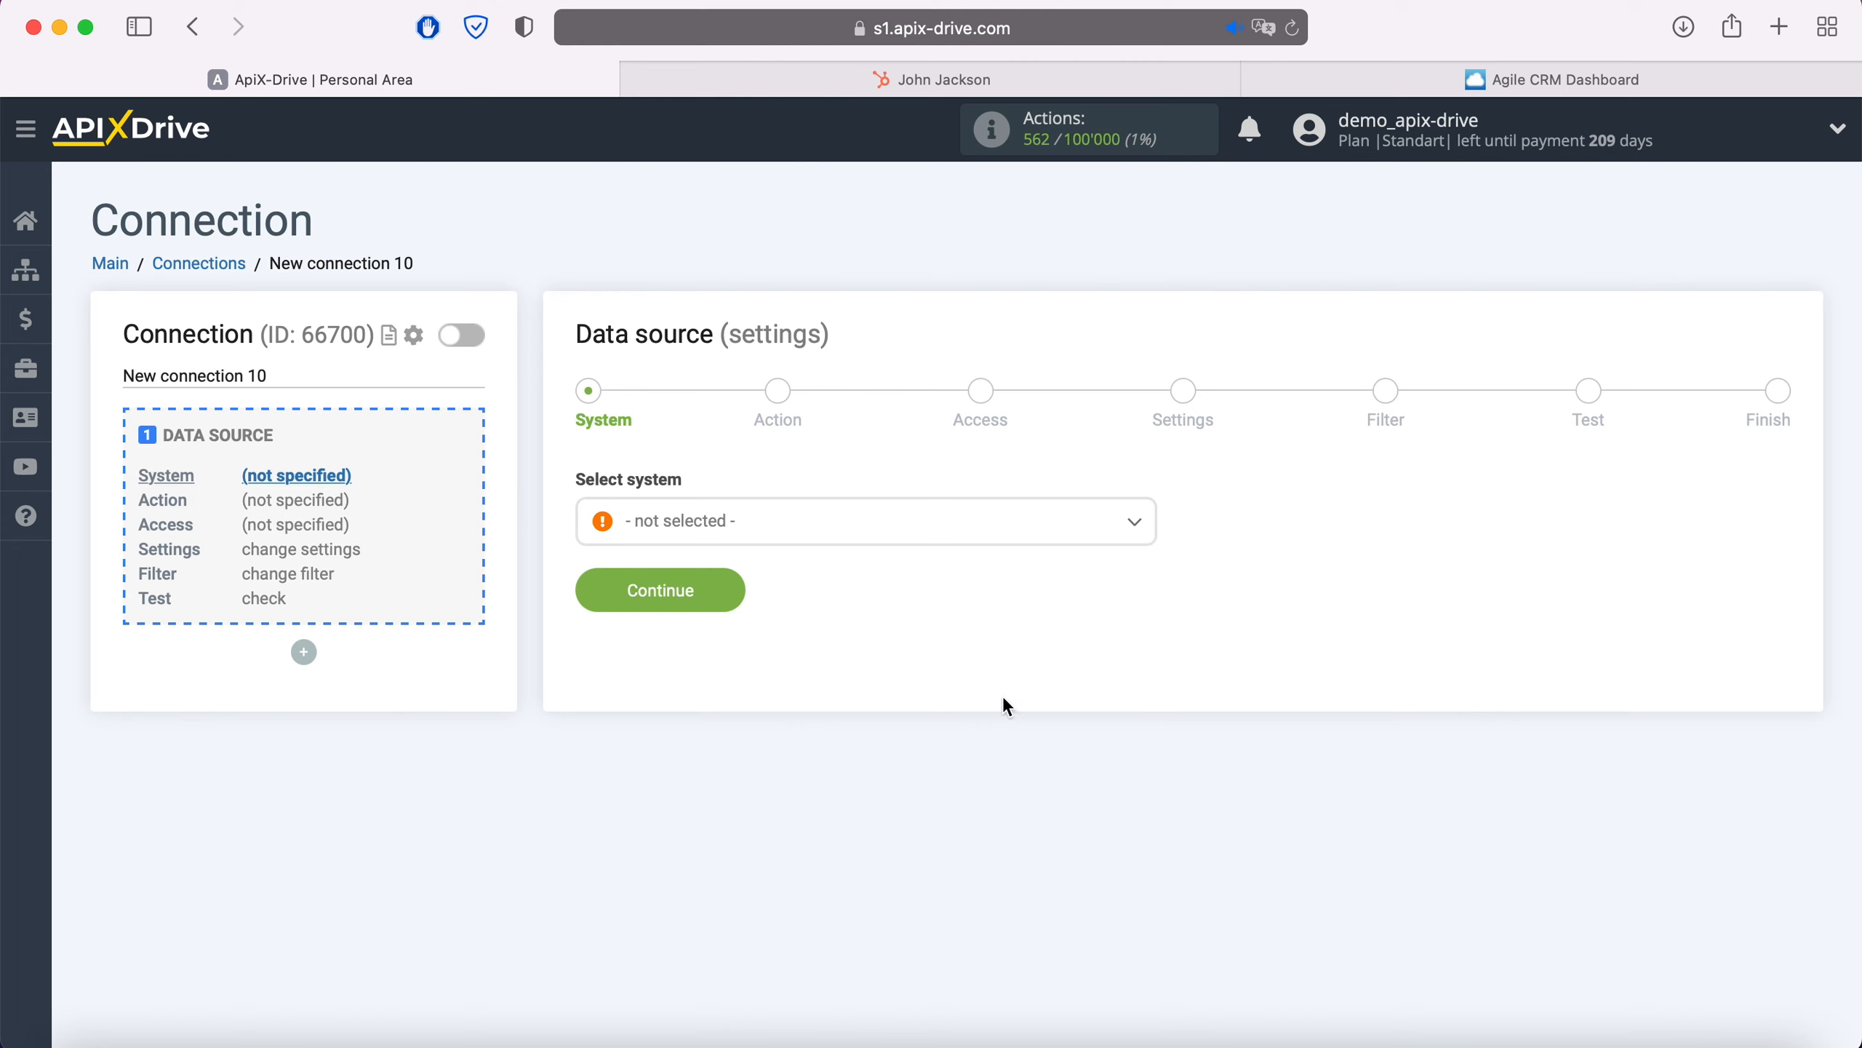
click(911, 521)
scroll(918, 700, down, 5)
scroll(922, 706, down, 20)
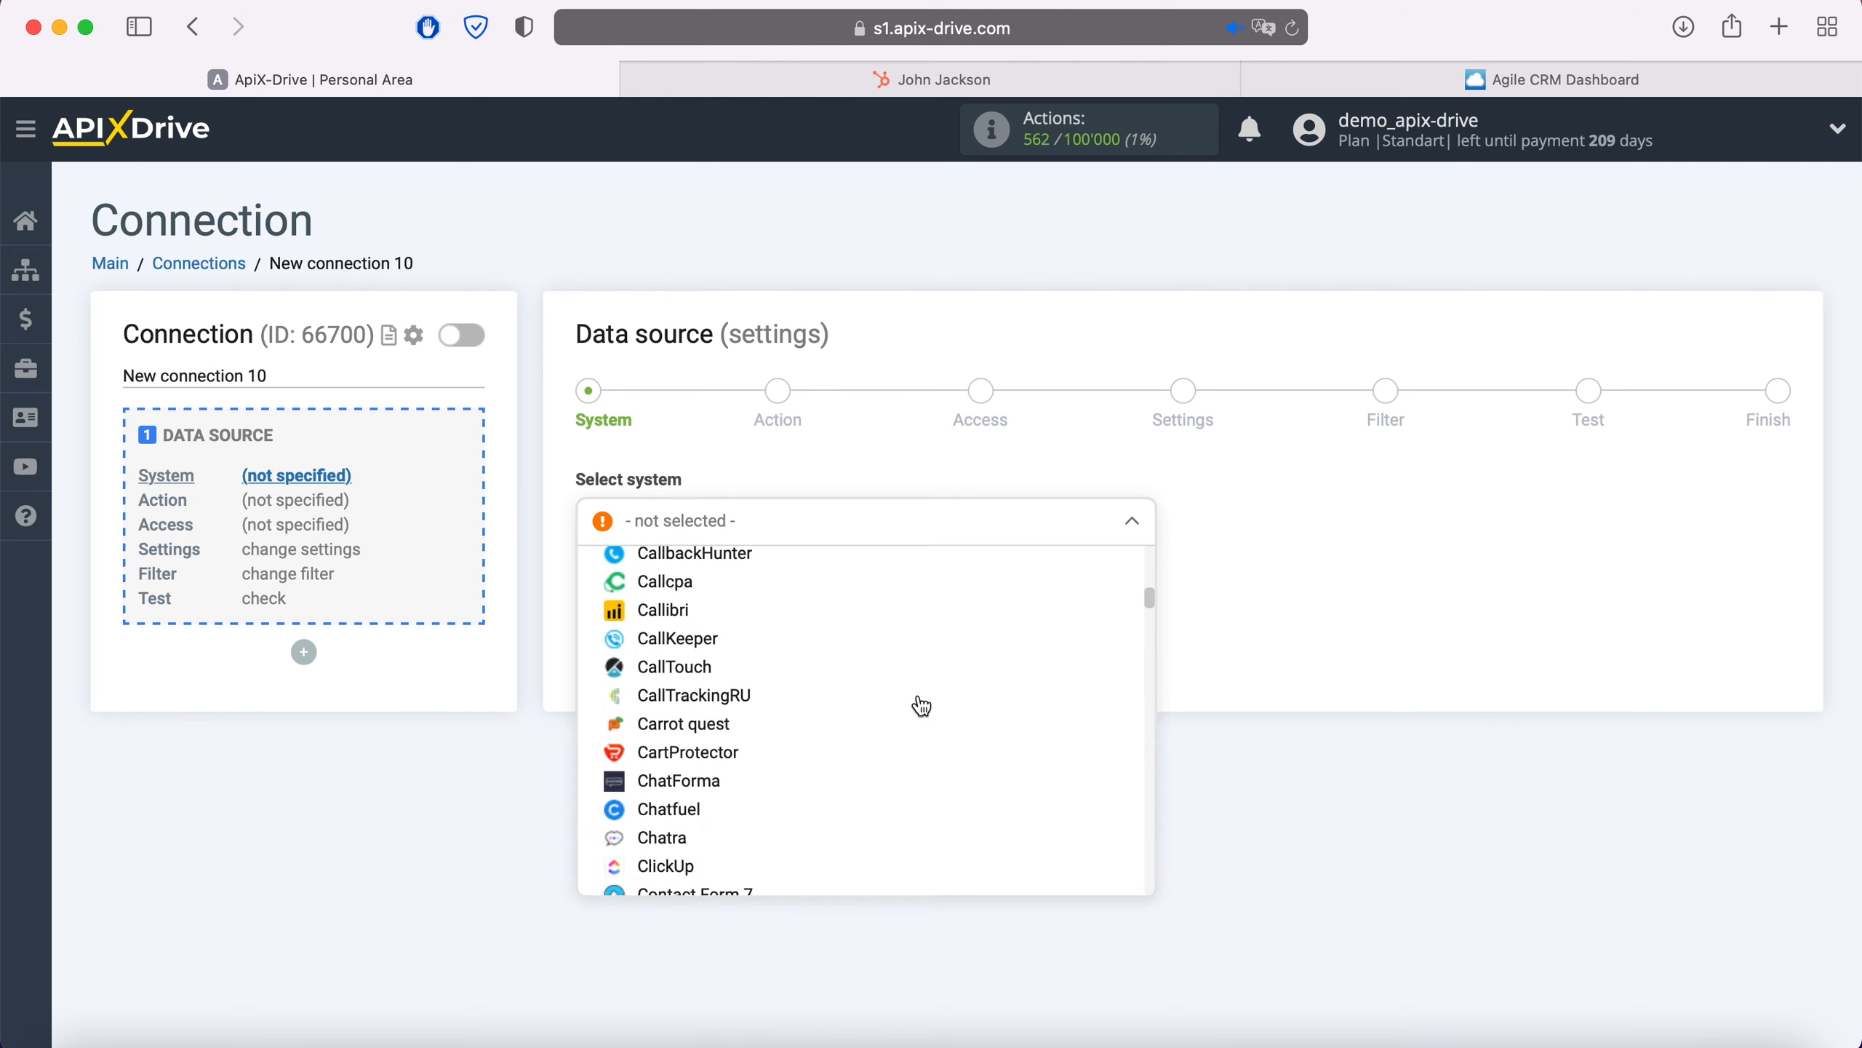
scroll(922, 706, down, 3)
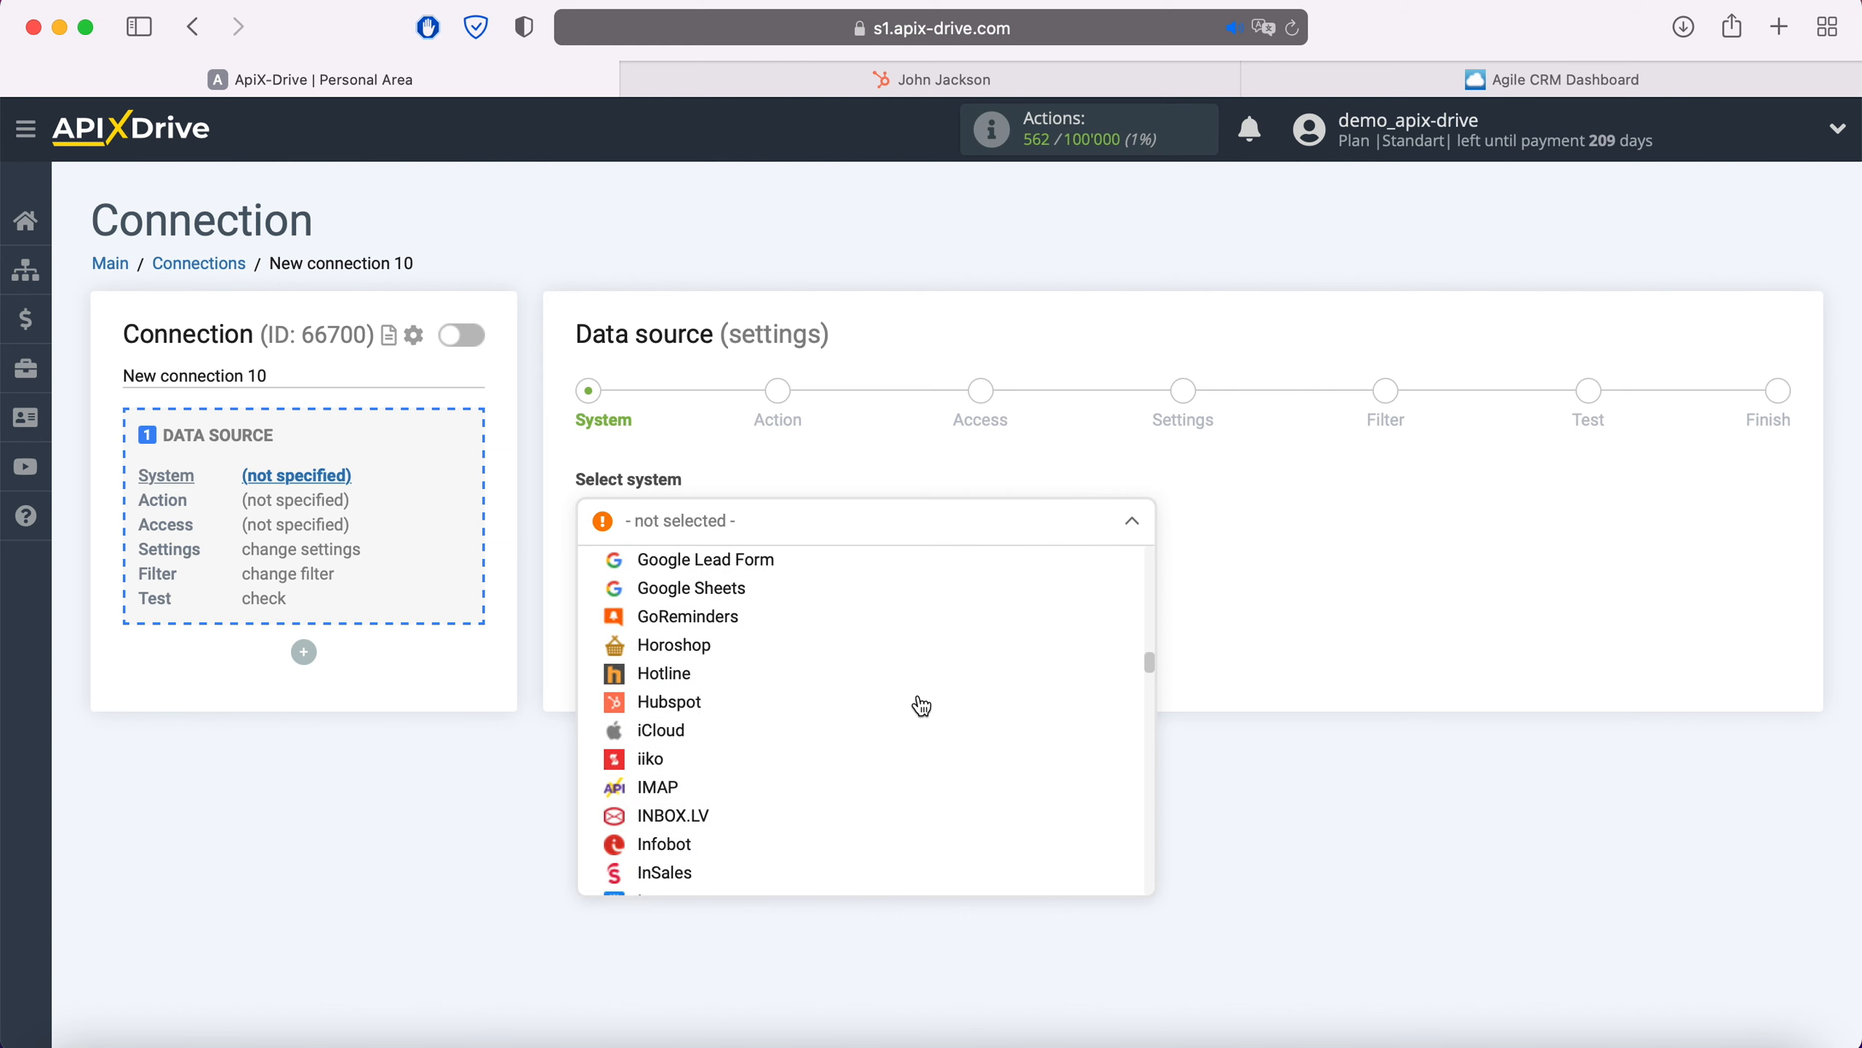
click(696, 708)
click(735, 598)
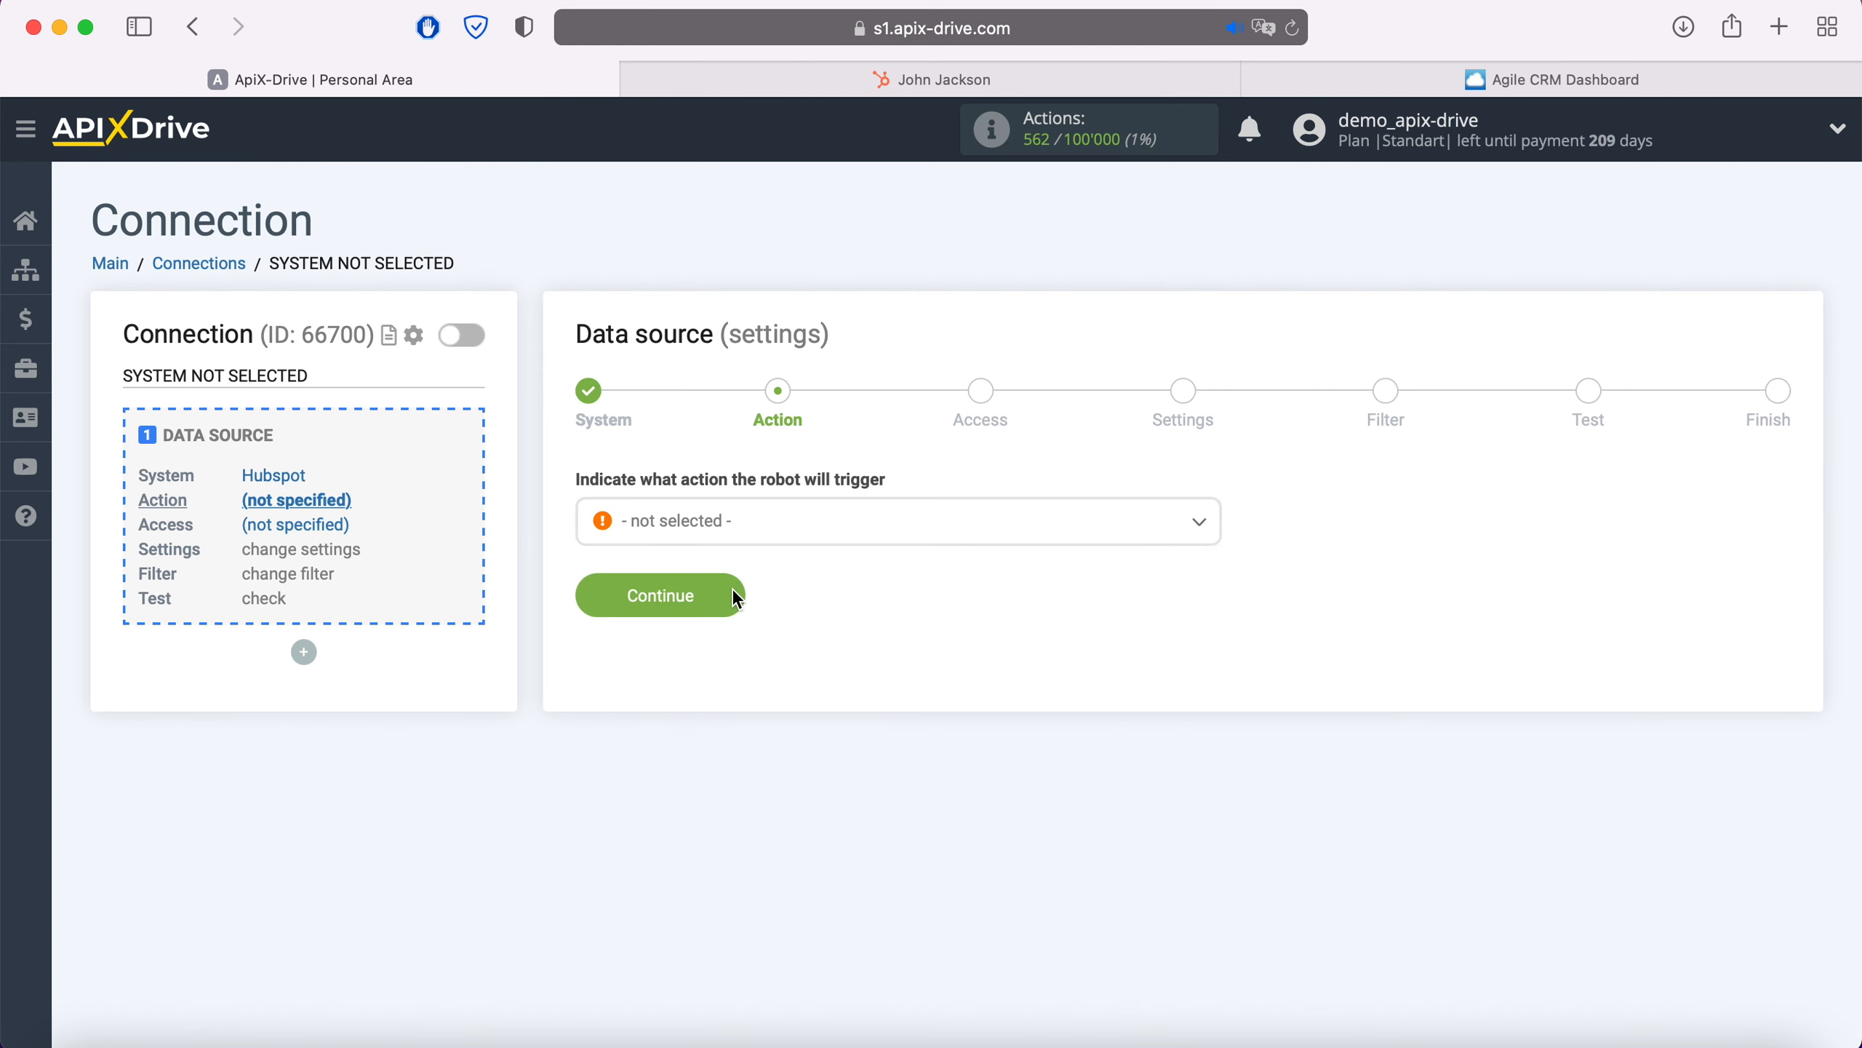
- Set the data source action to Get Contacts (new) and proceed to the access stage
click(766, 543)
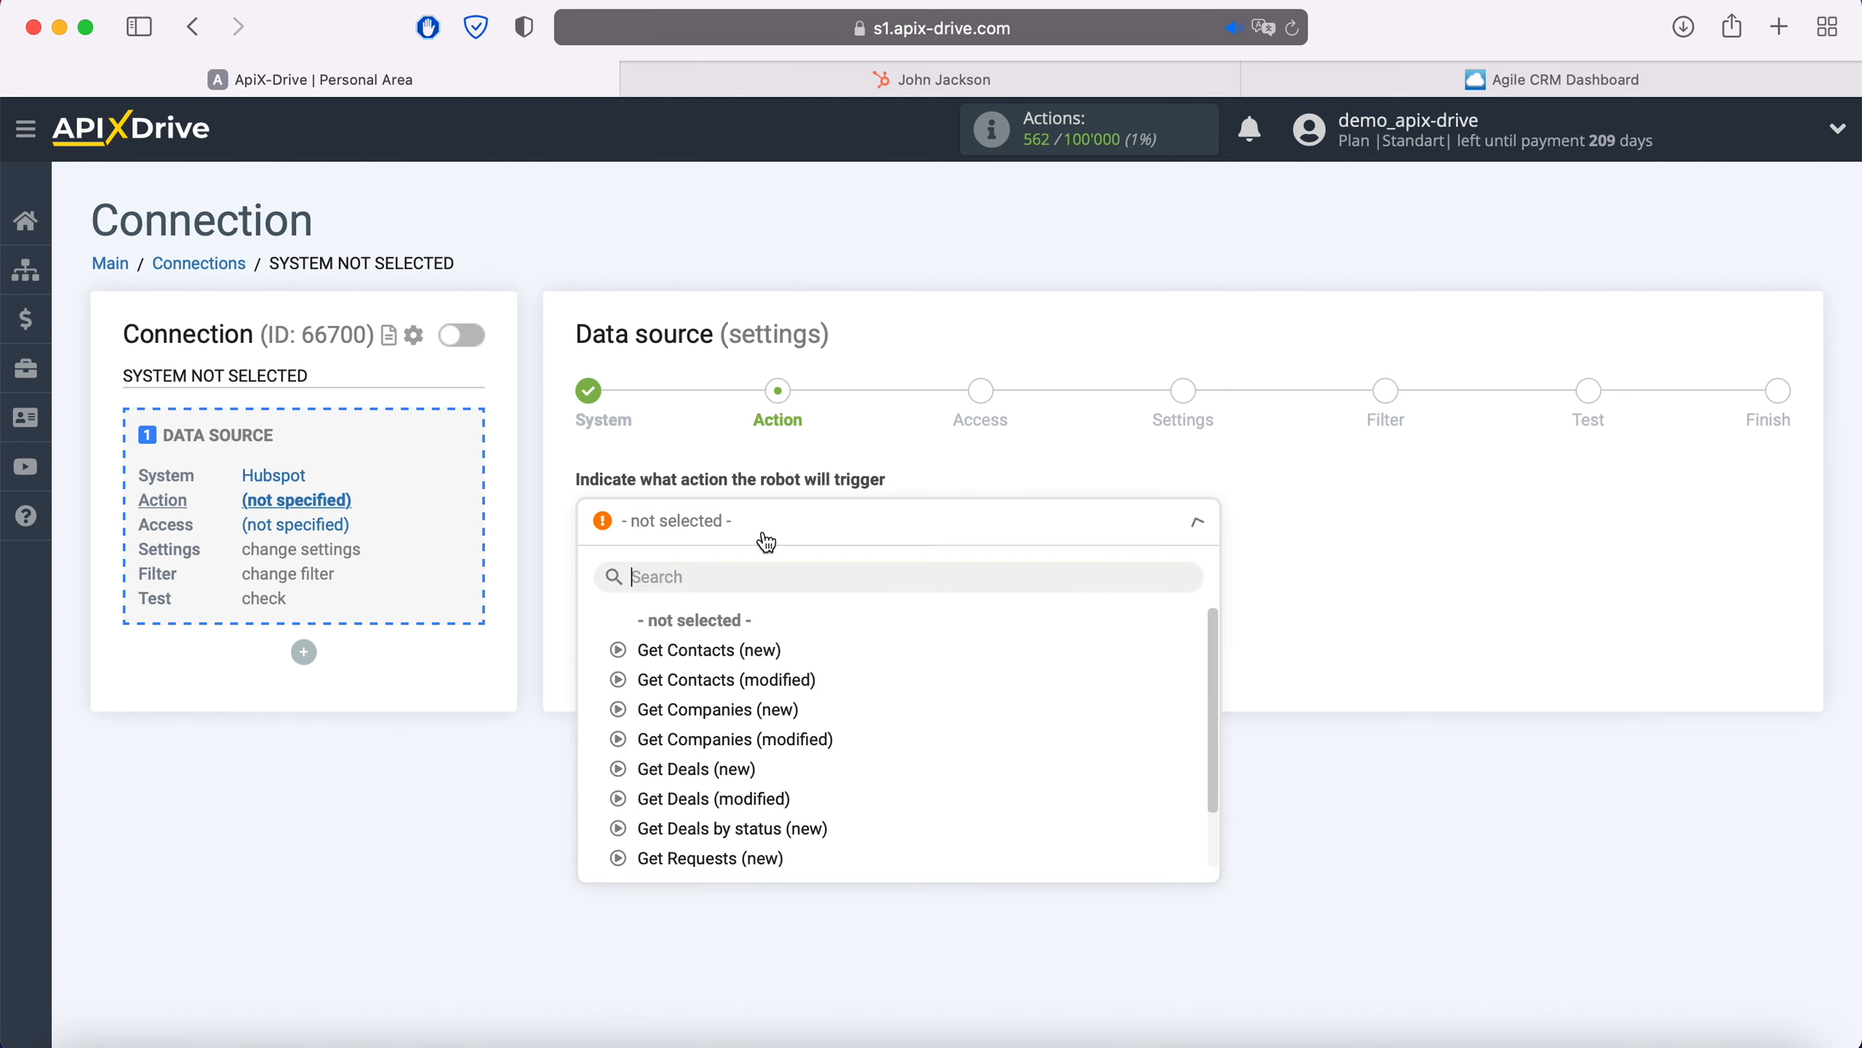
click(761, 650)
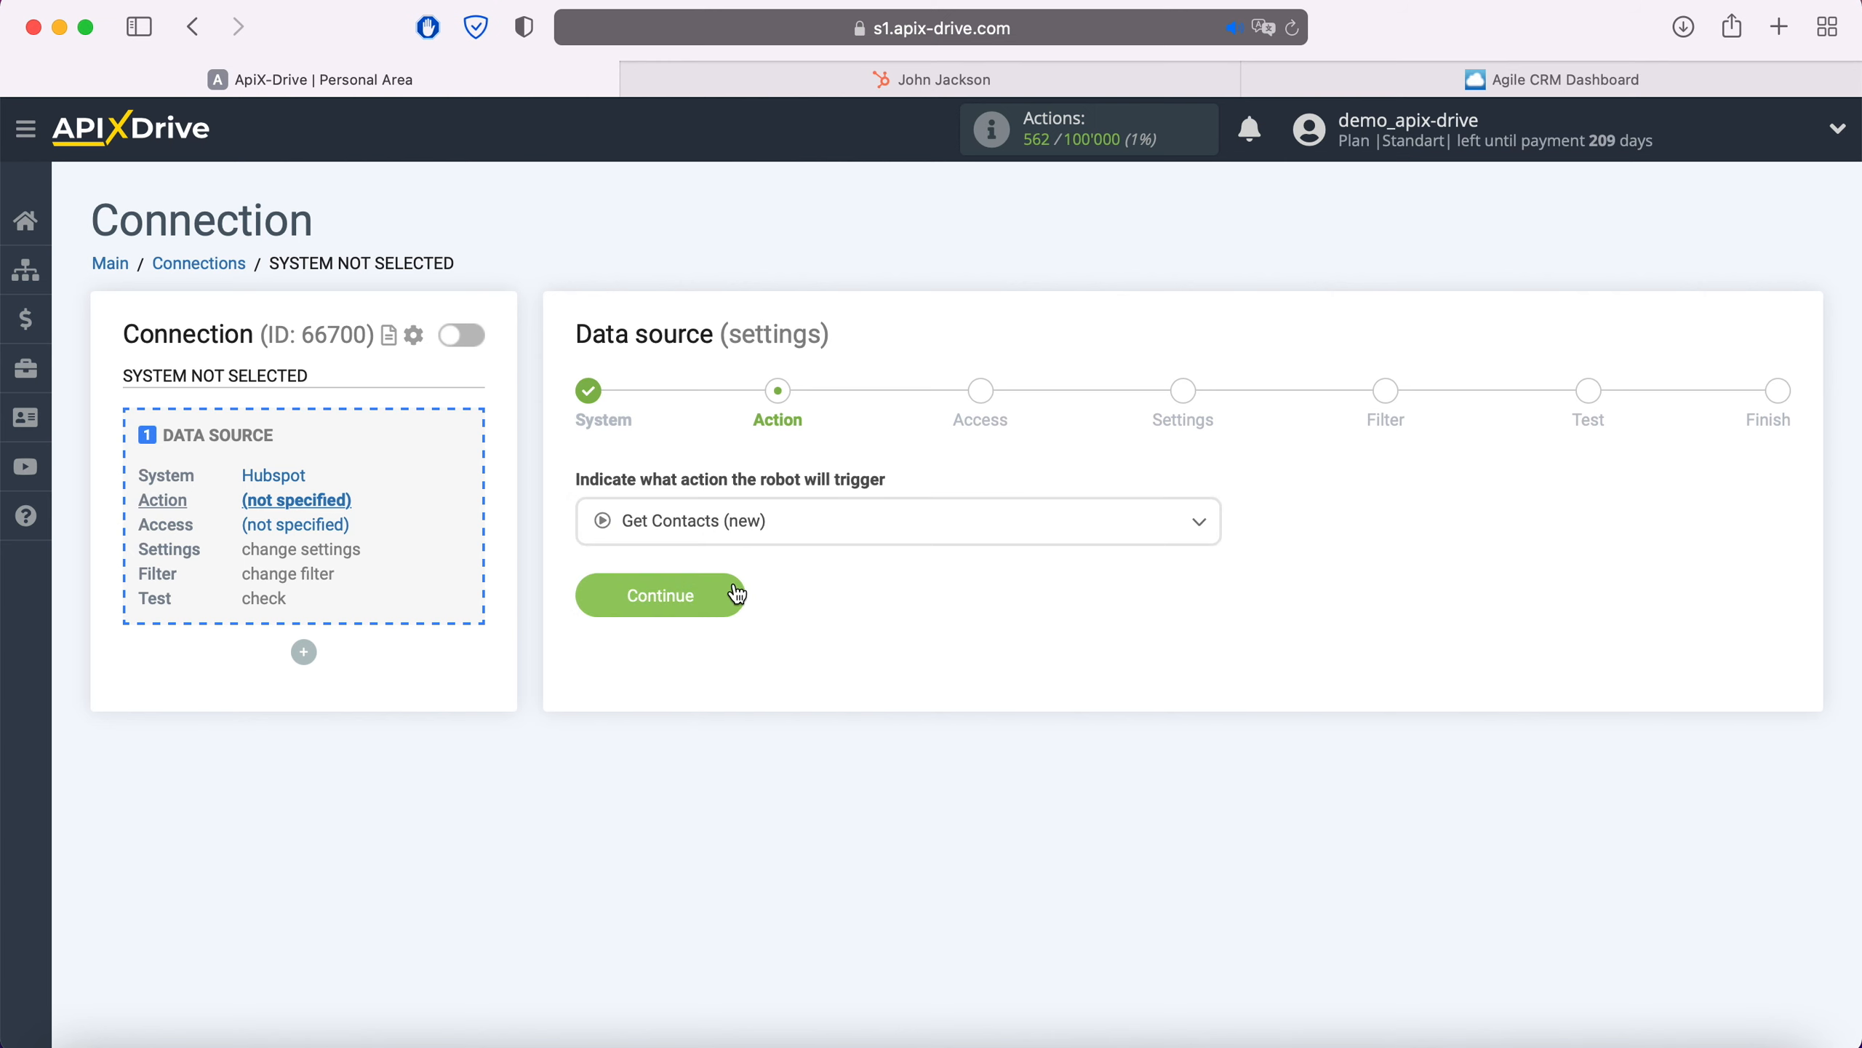
click(735, 596)
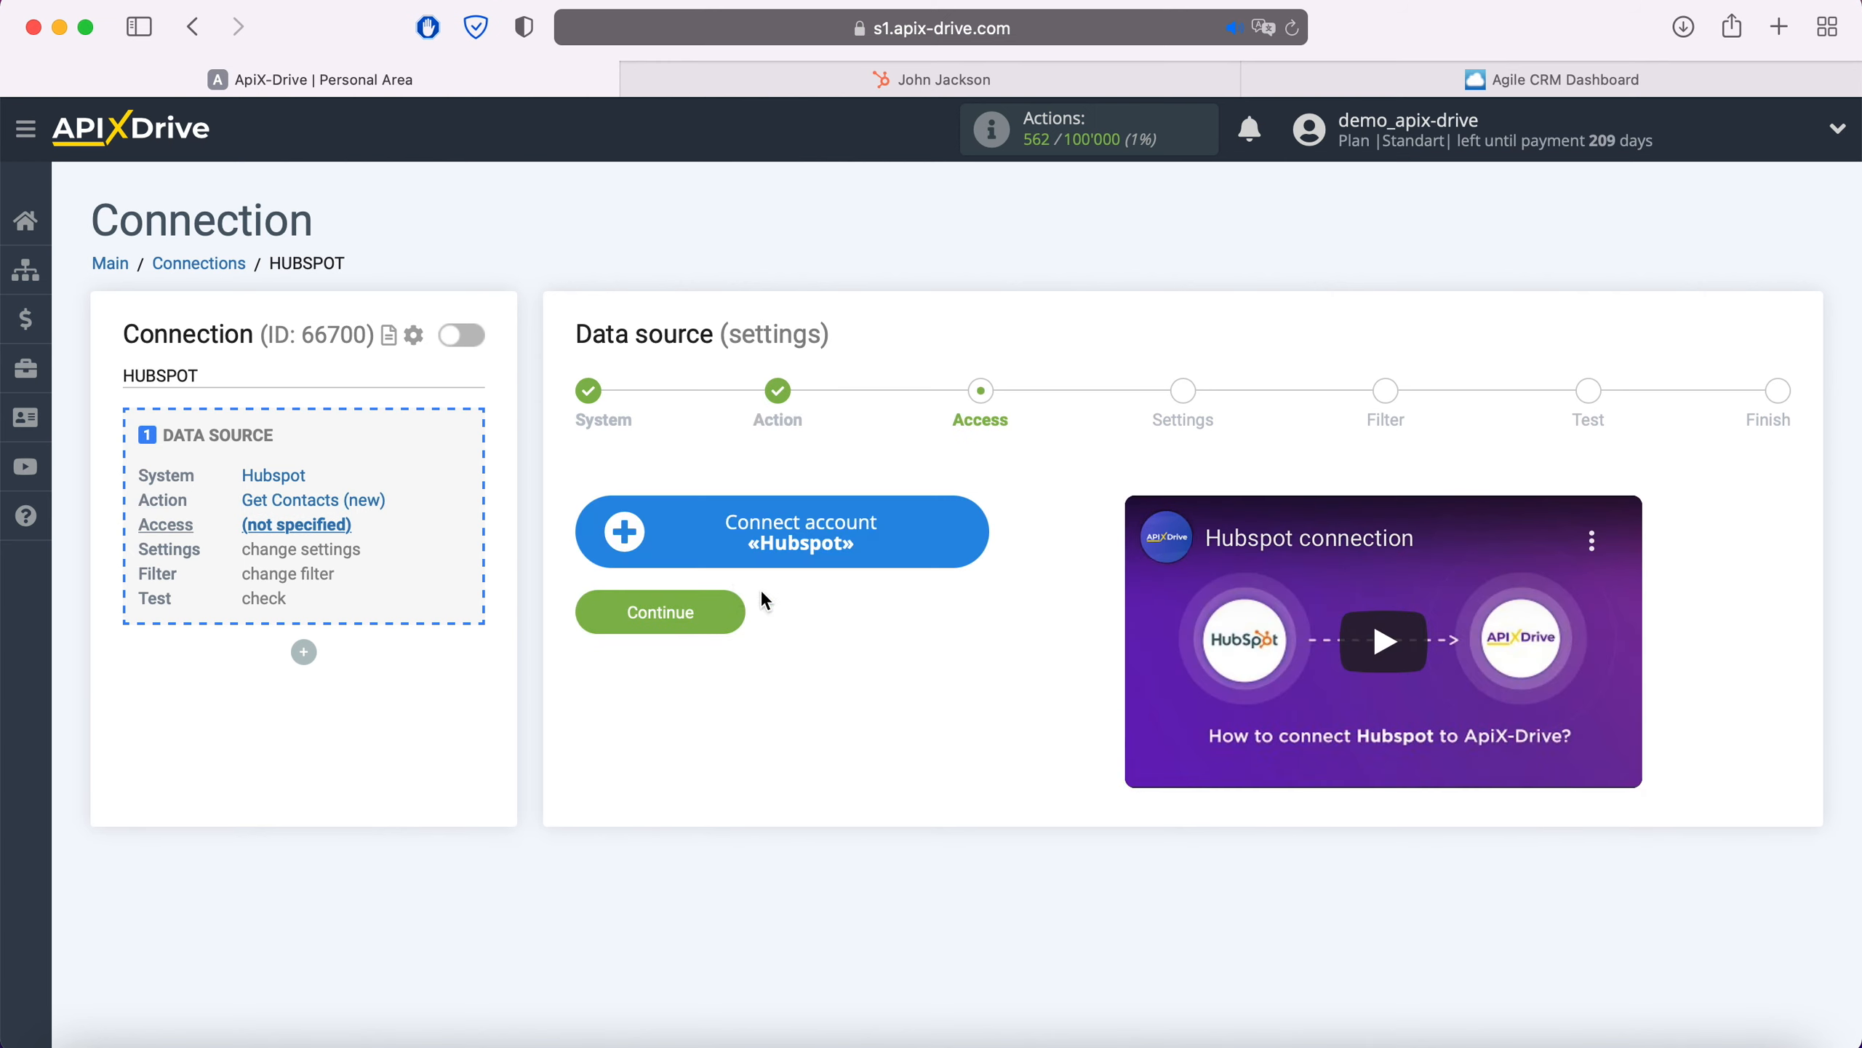
- Start connecting a Hubspot account, switch to HubSpot and open the API key page in its integration settings
click(985, 531)
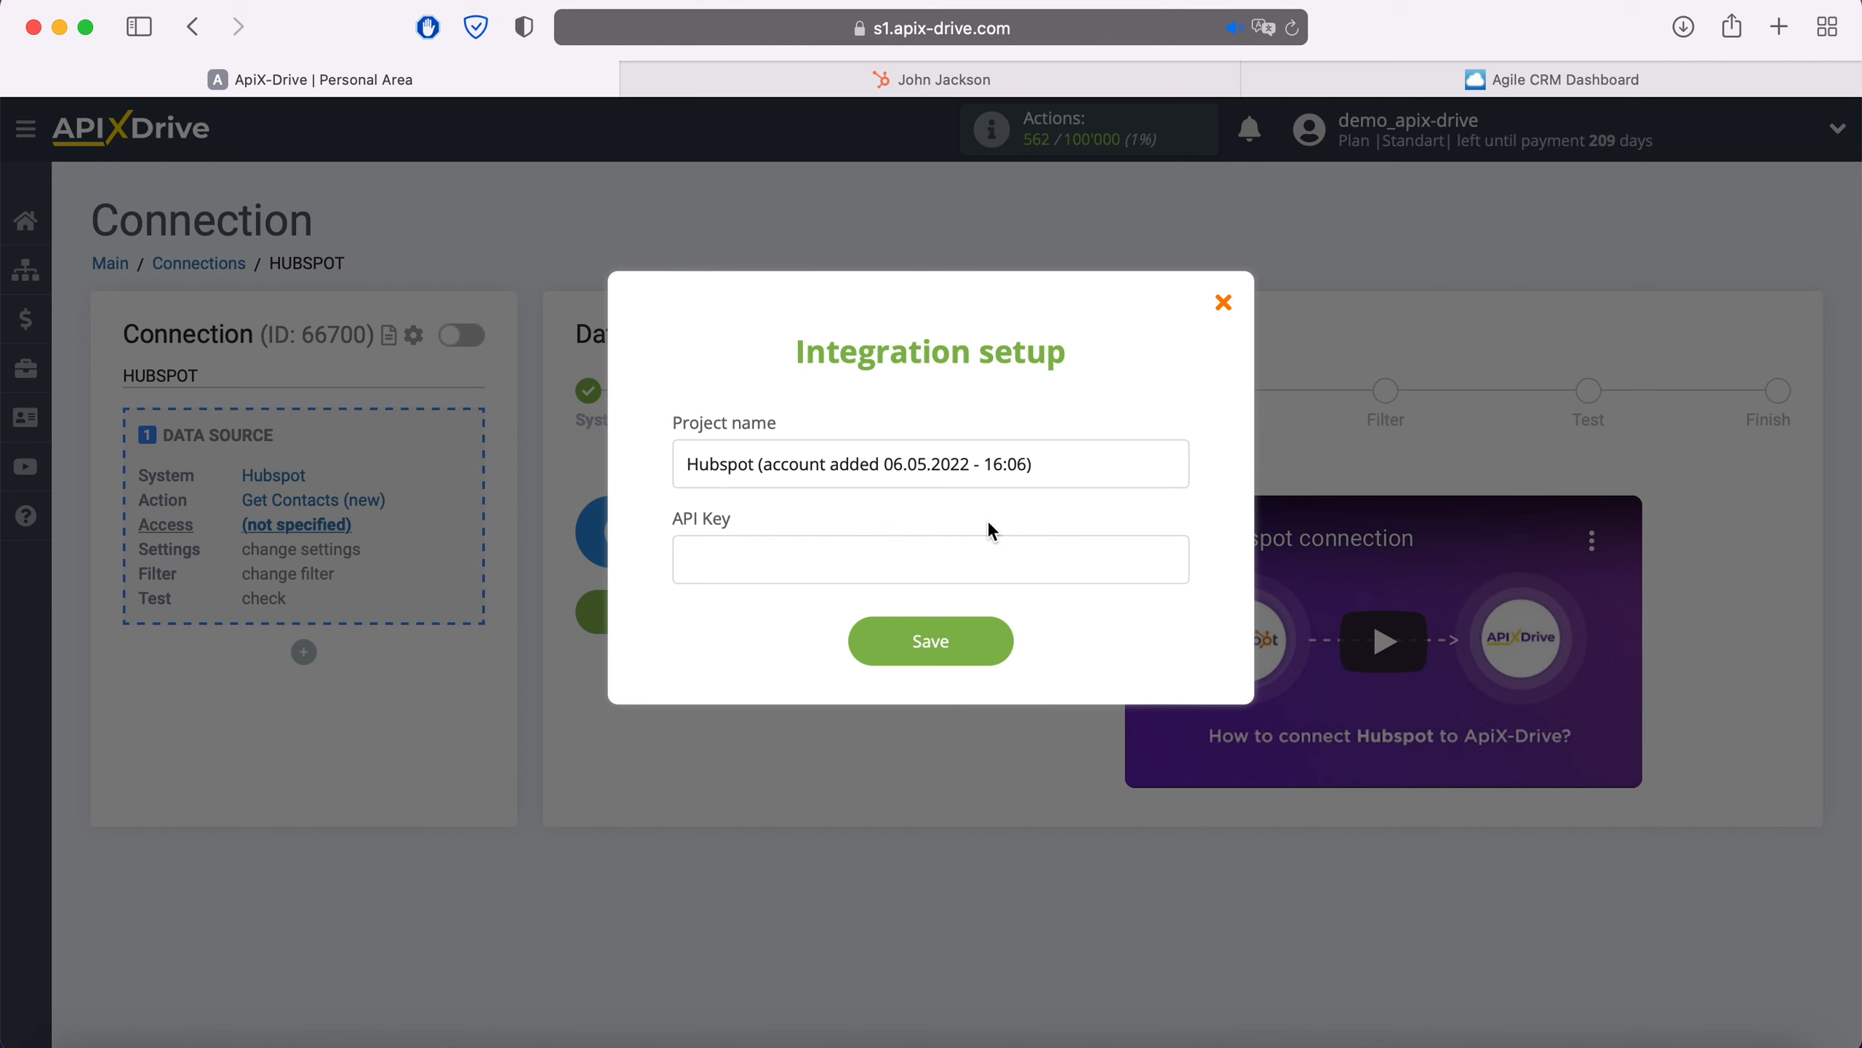
click(1063, 85)
click(1834, 137)
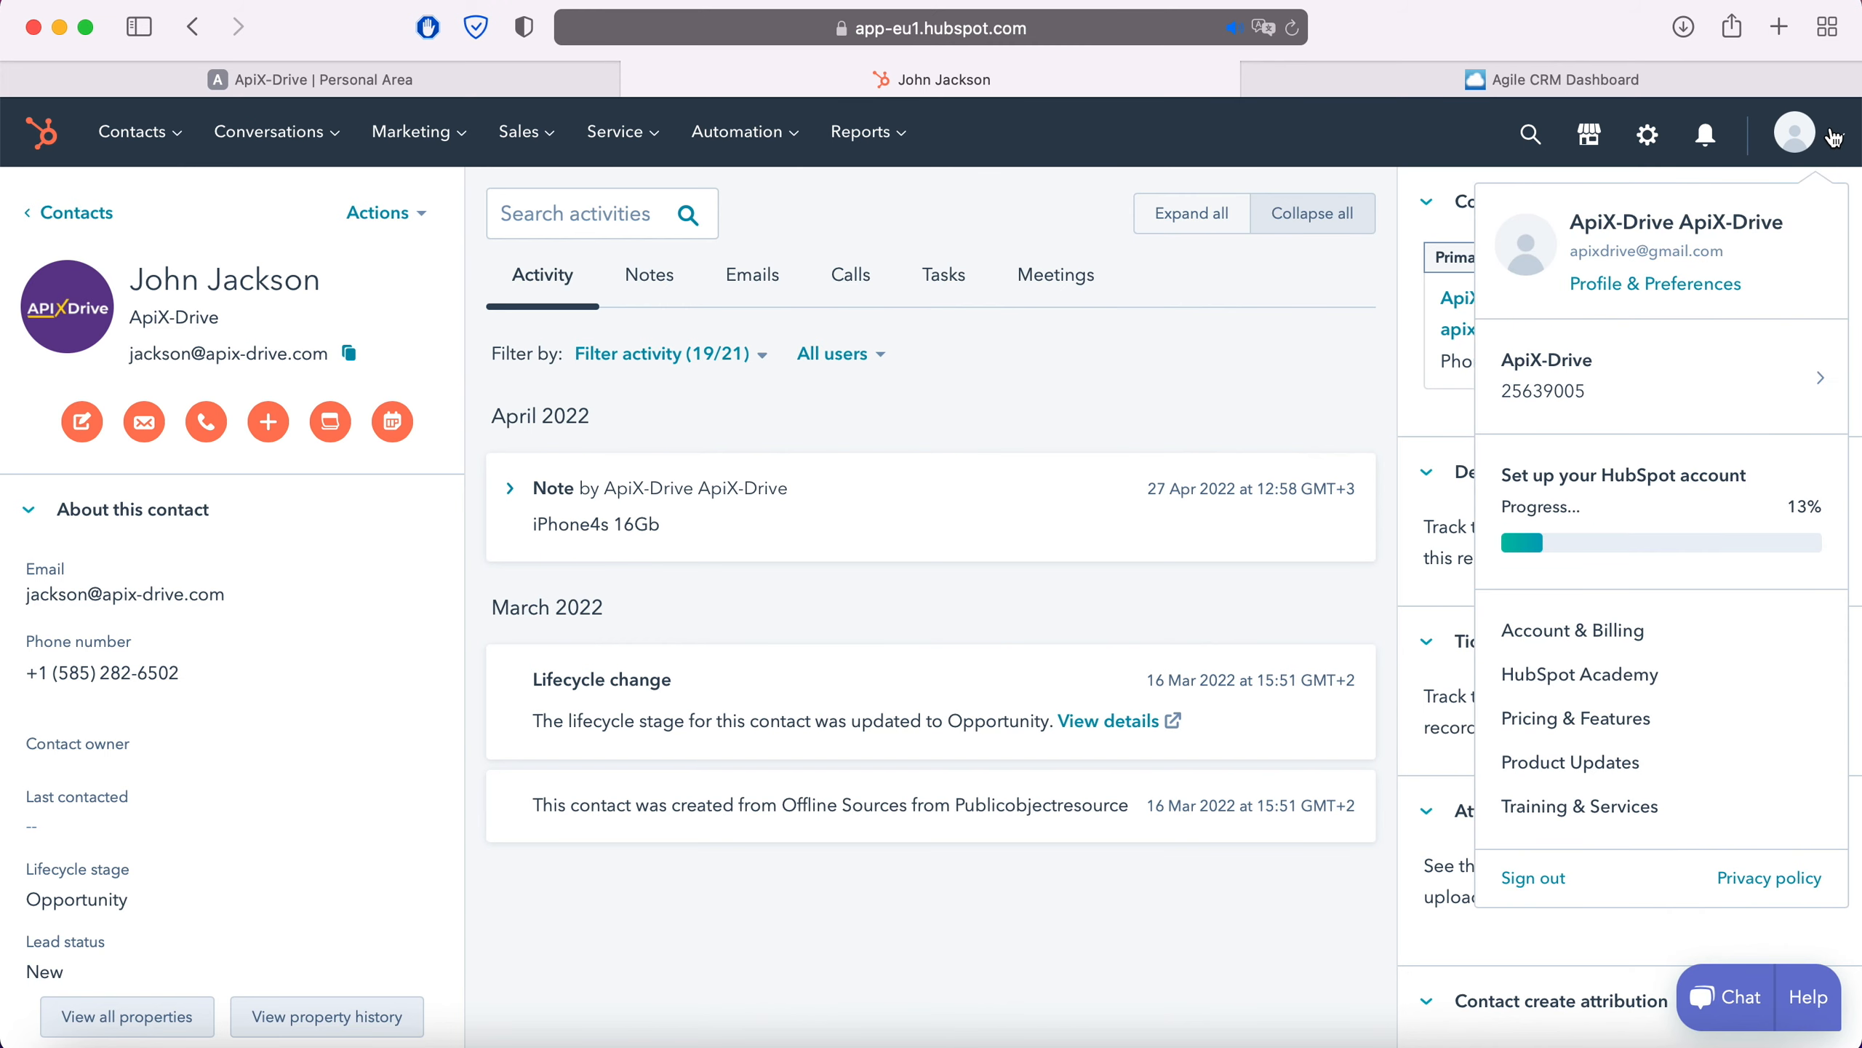
click(1691, 282)
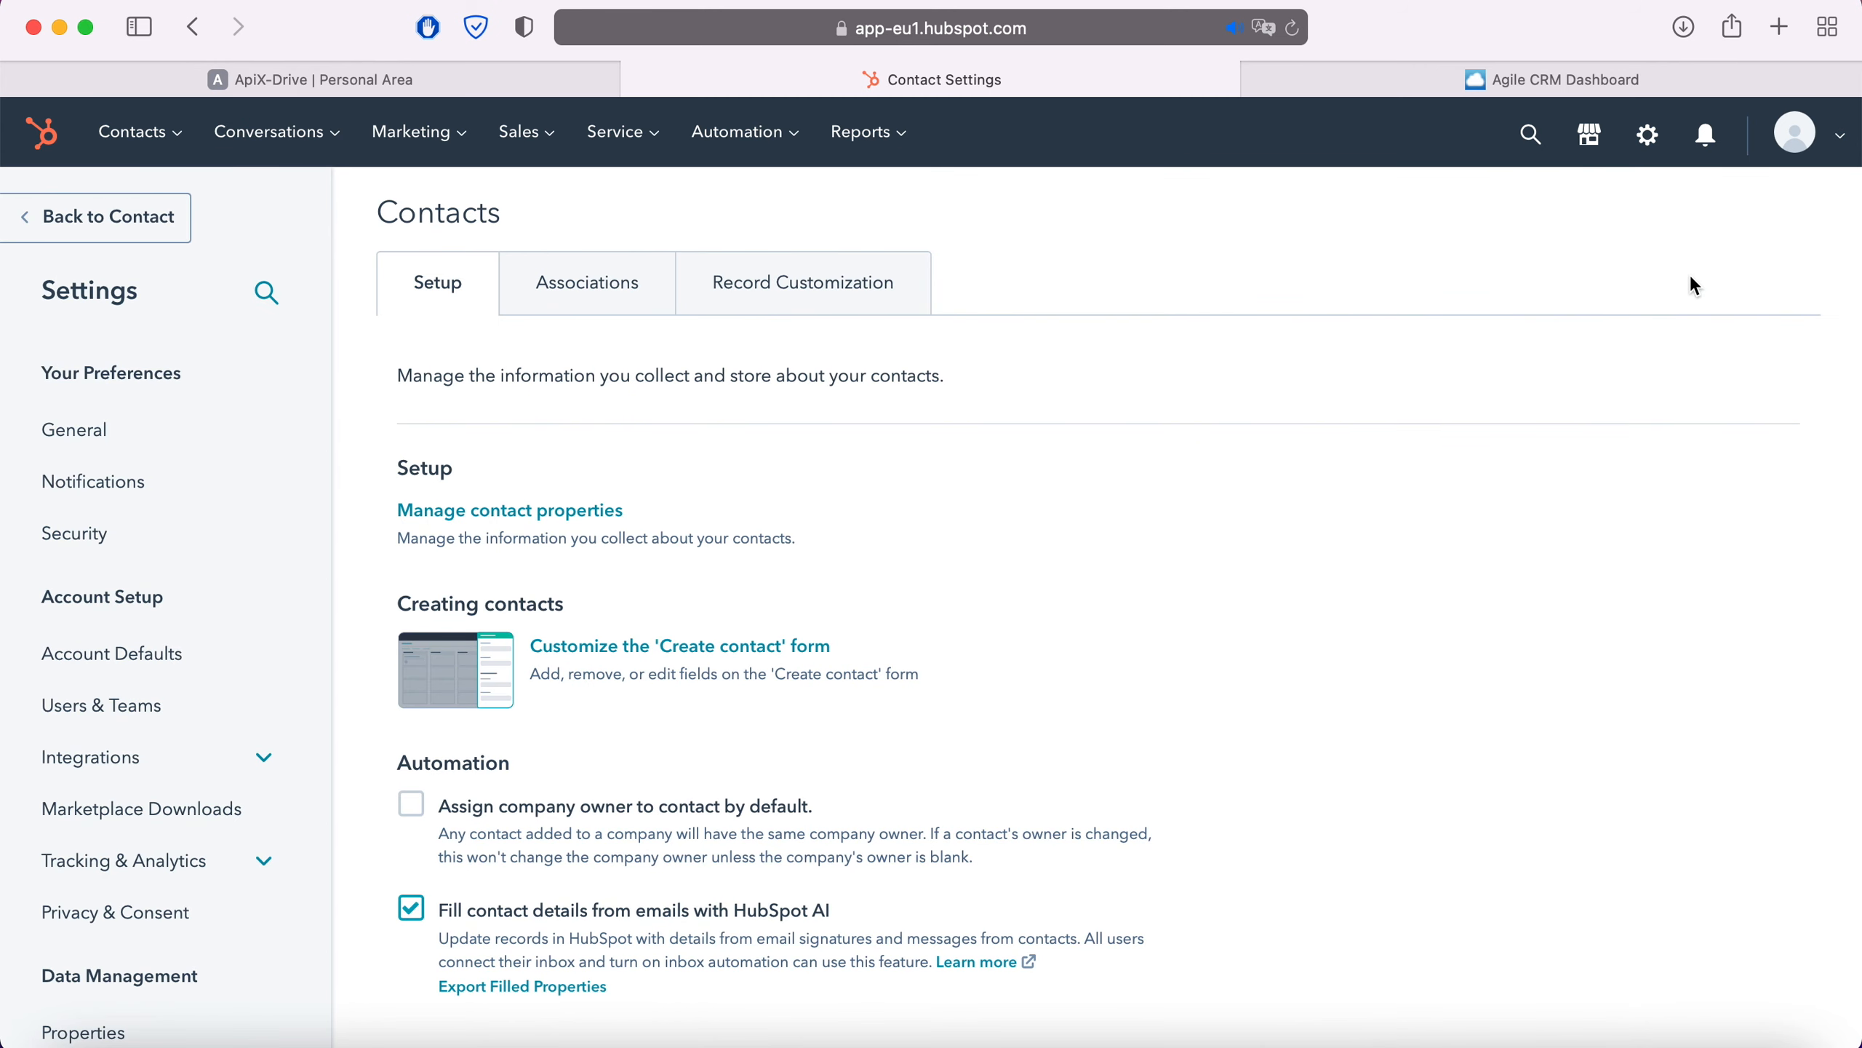
click(235, 758)
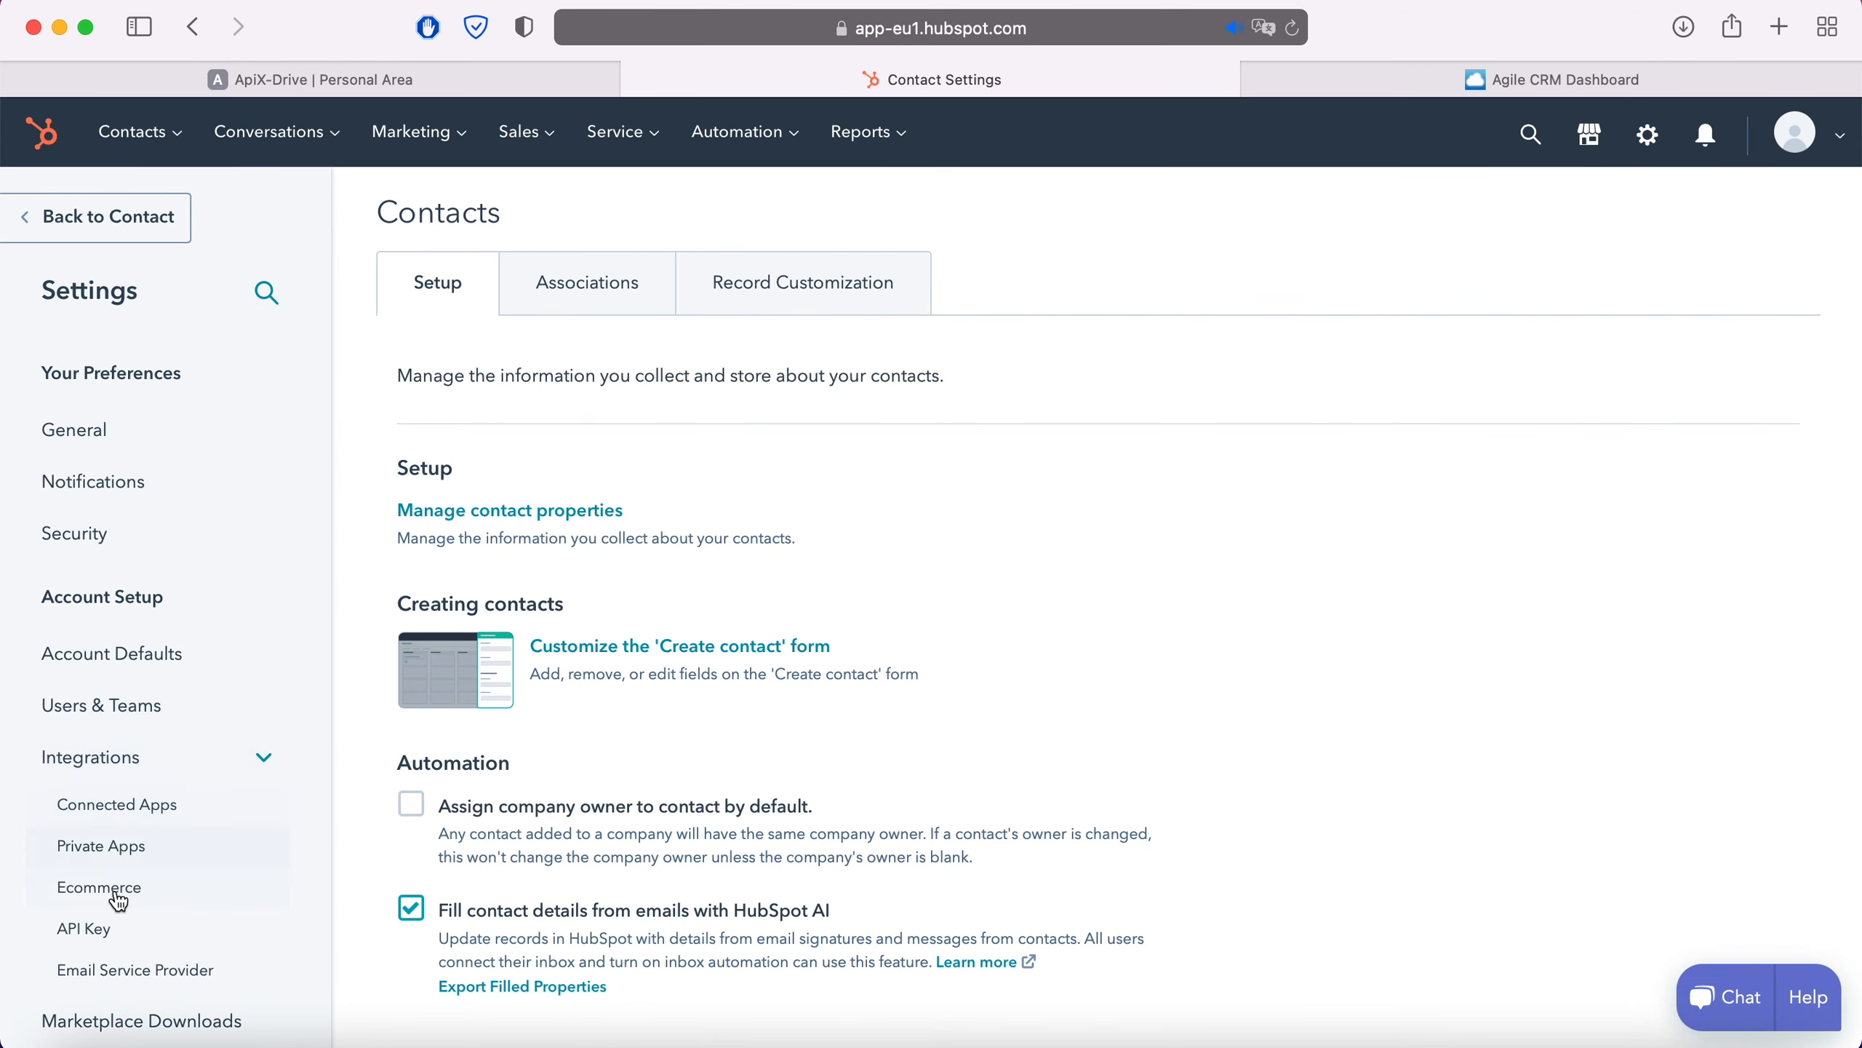
click(98, 930)
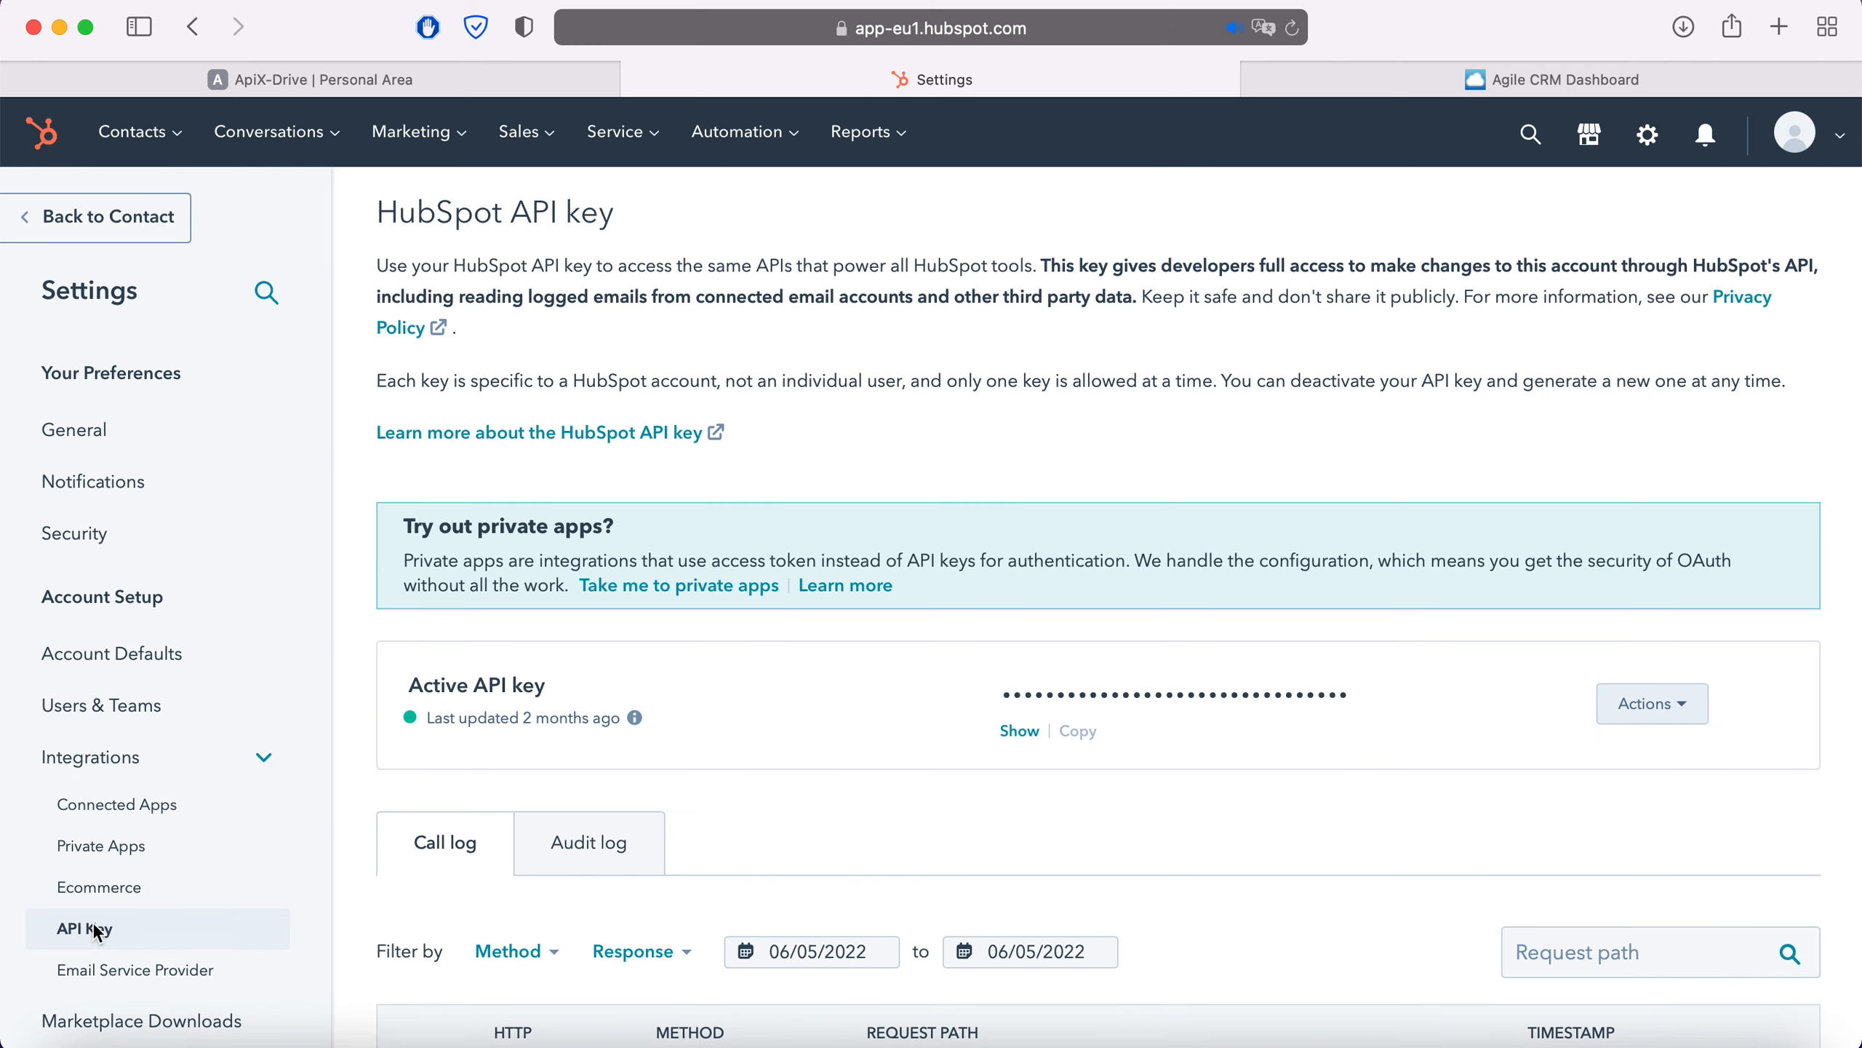
- Reveal the active HubSpot API key and copy it in full
click(1019, 731)
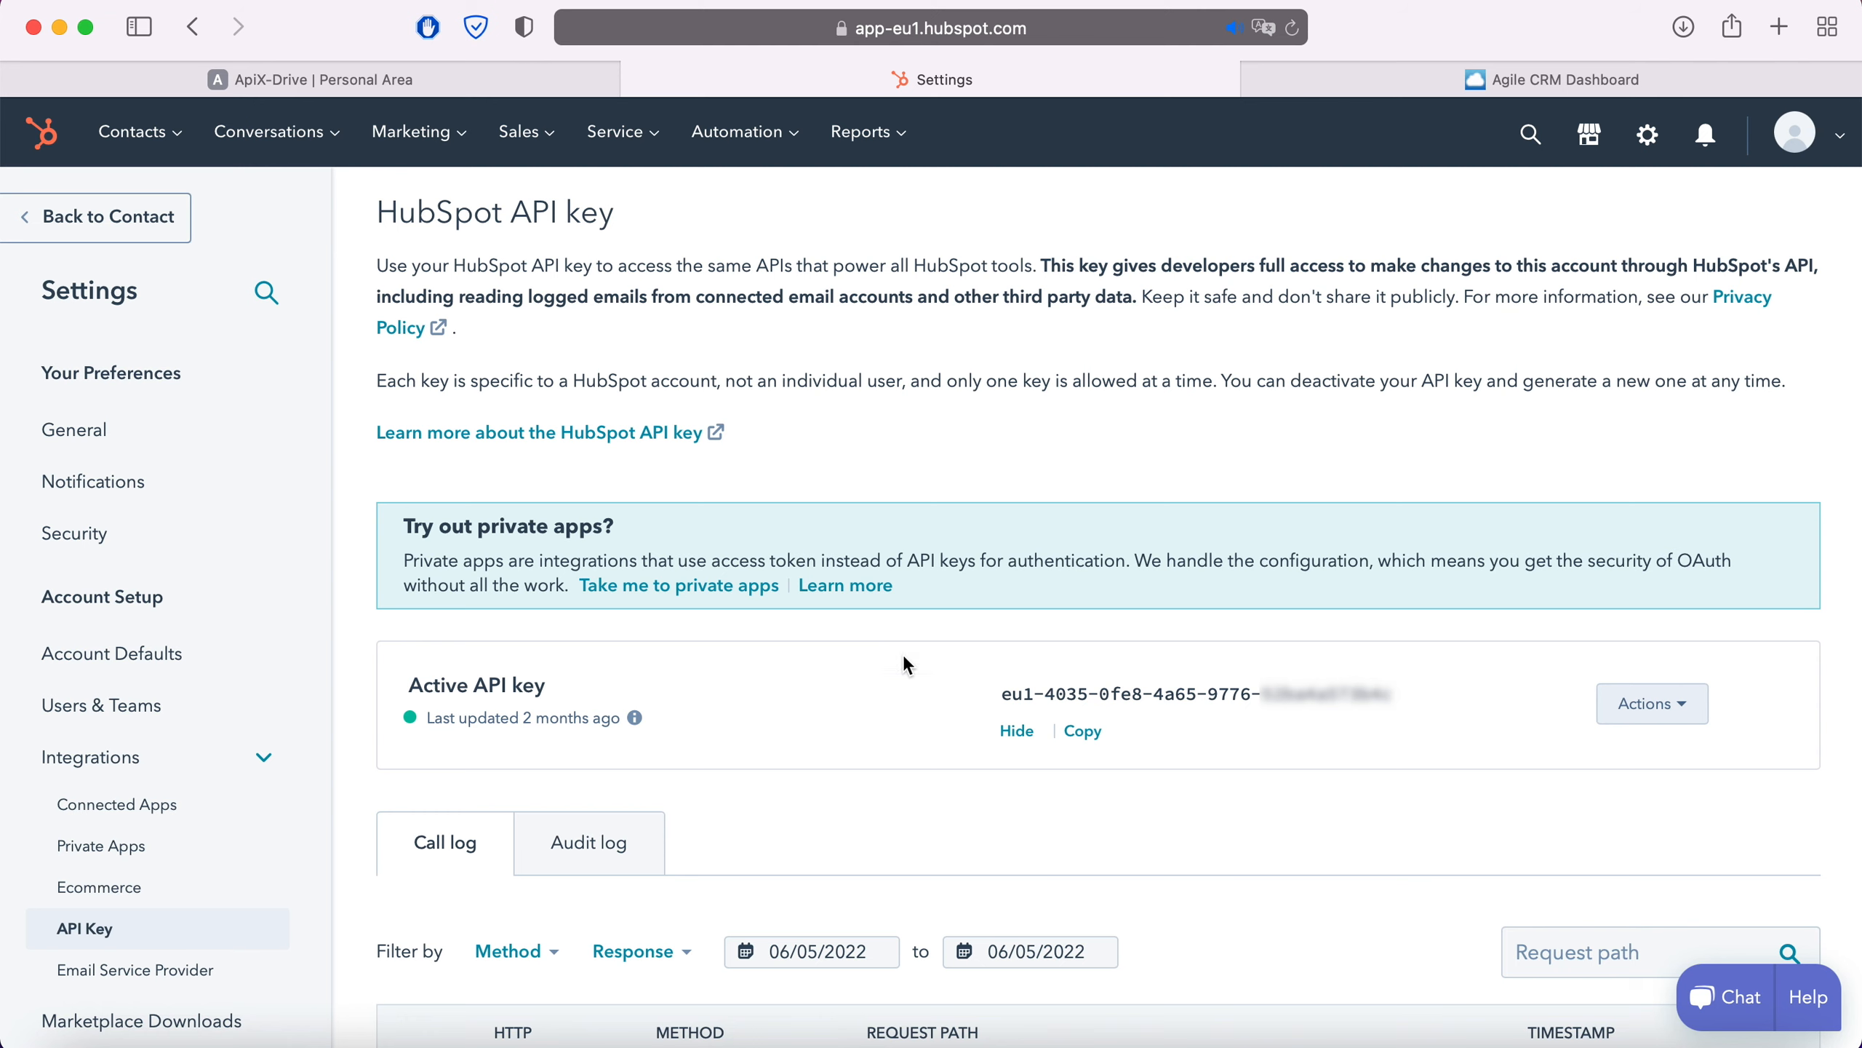
drag(1003, 701, 1397, 696)
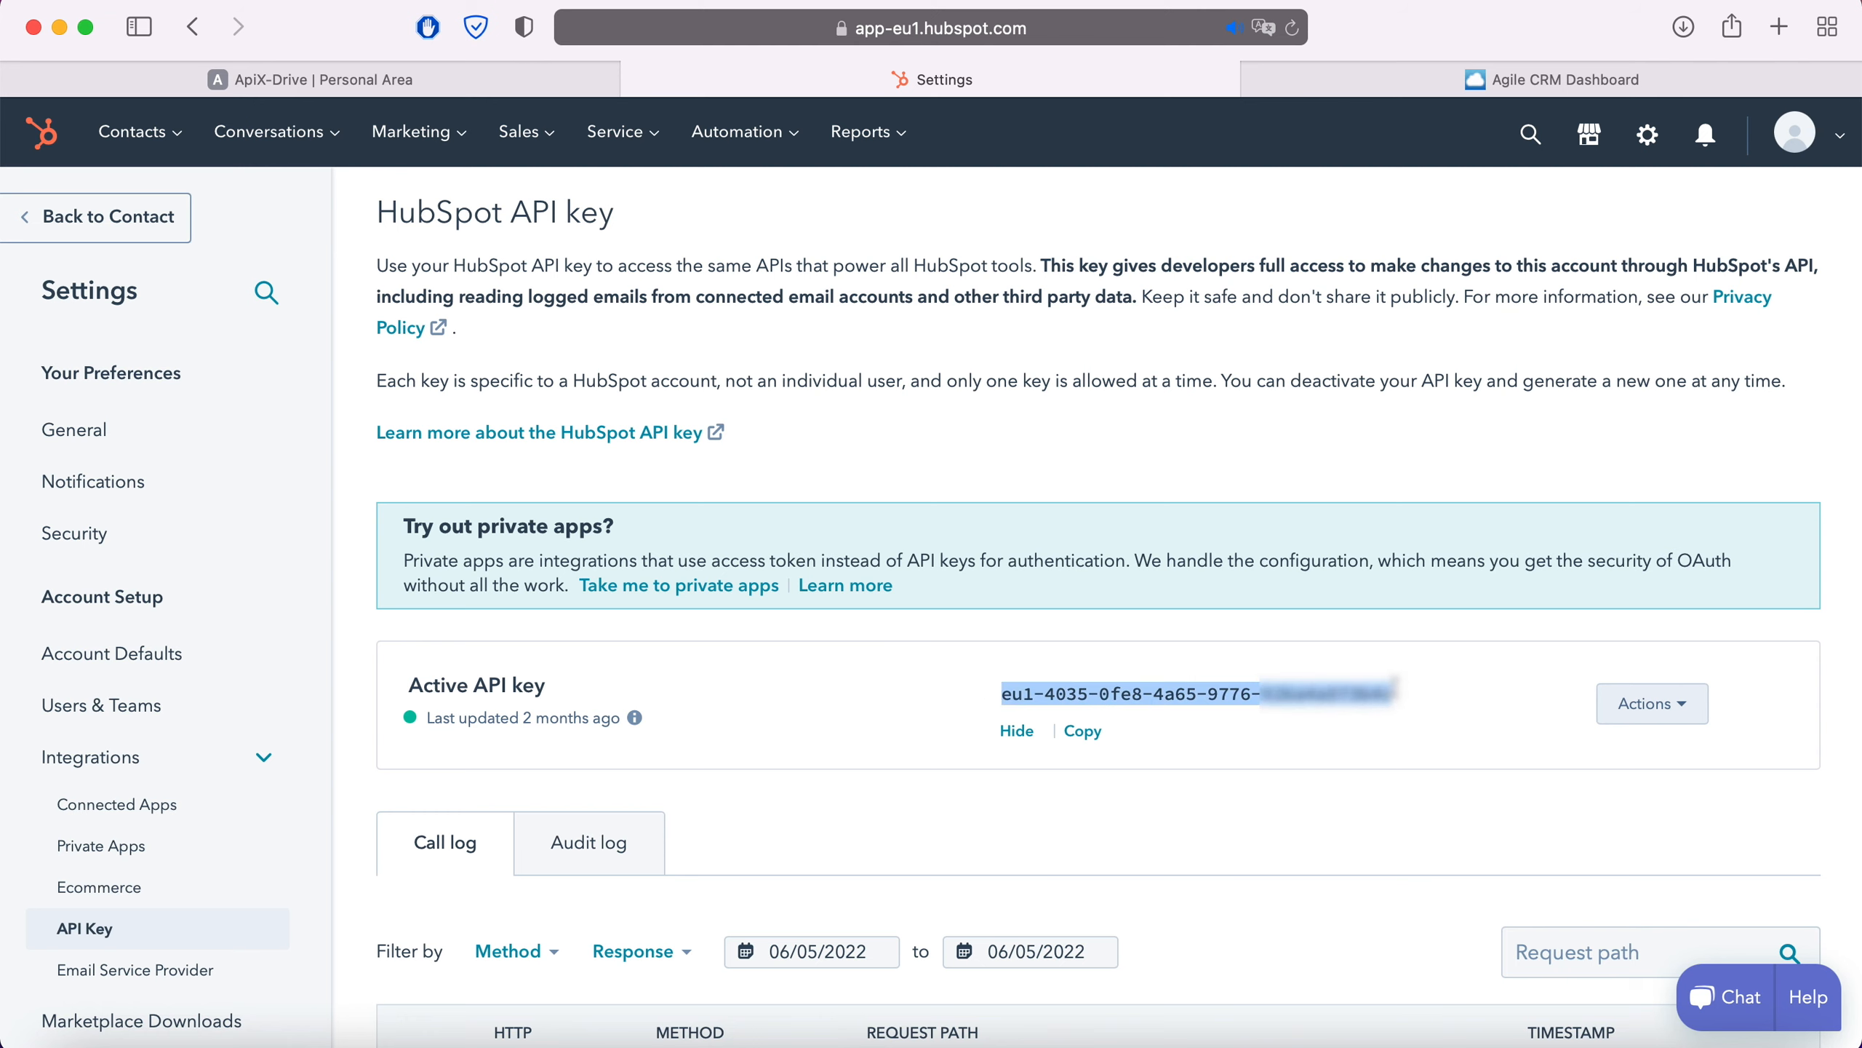
right_click(1344, 703)
click(1388, 693)
- Return to ApiX-Drive, paste the API key into the Hubspot integration setup and save the account
click(440, 79)
right_click(739, 565)
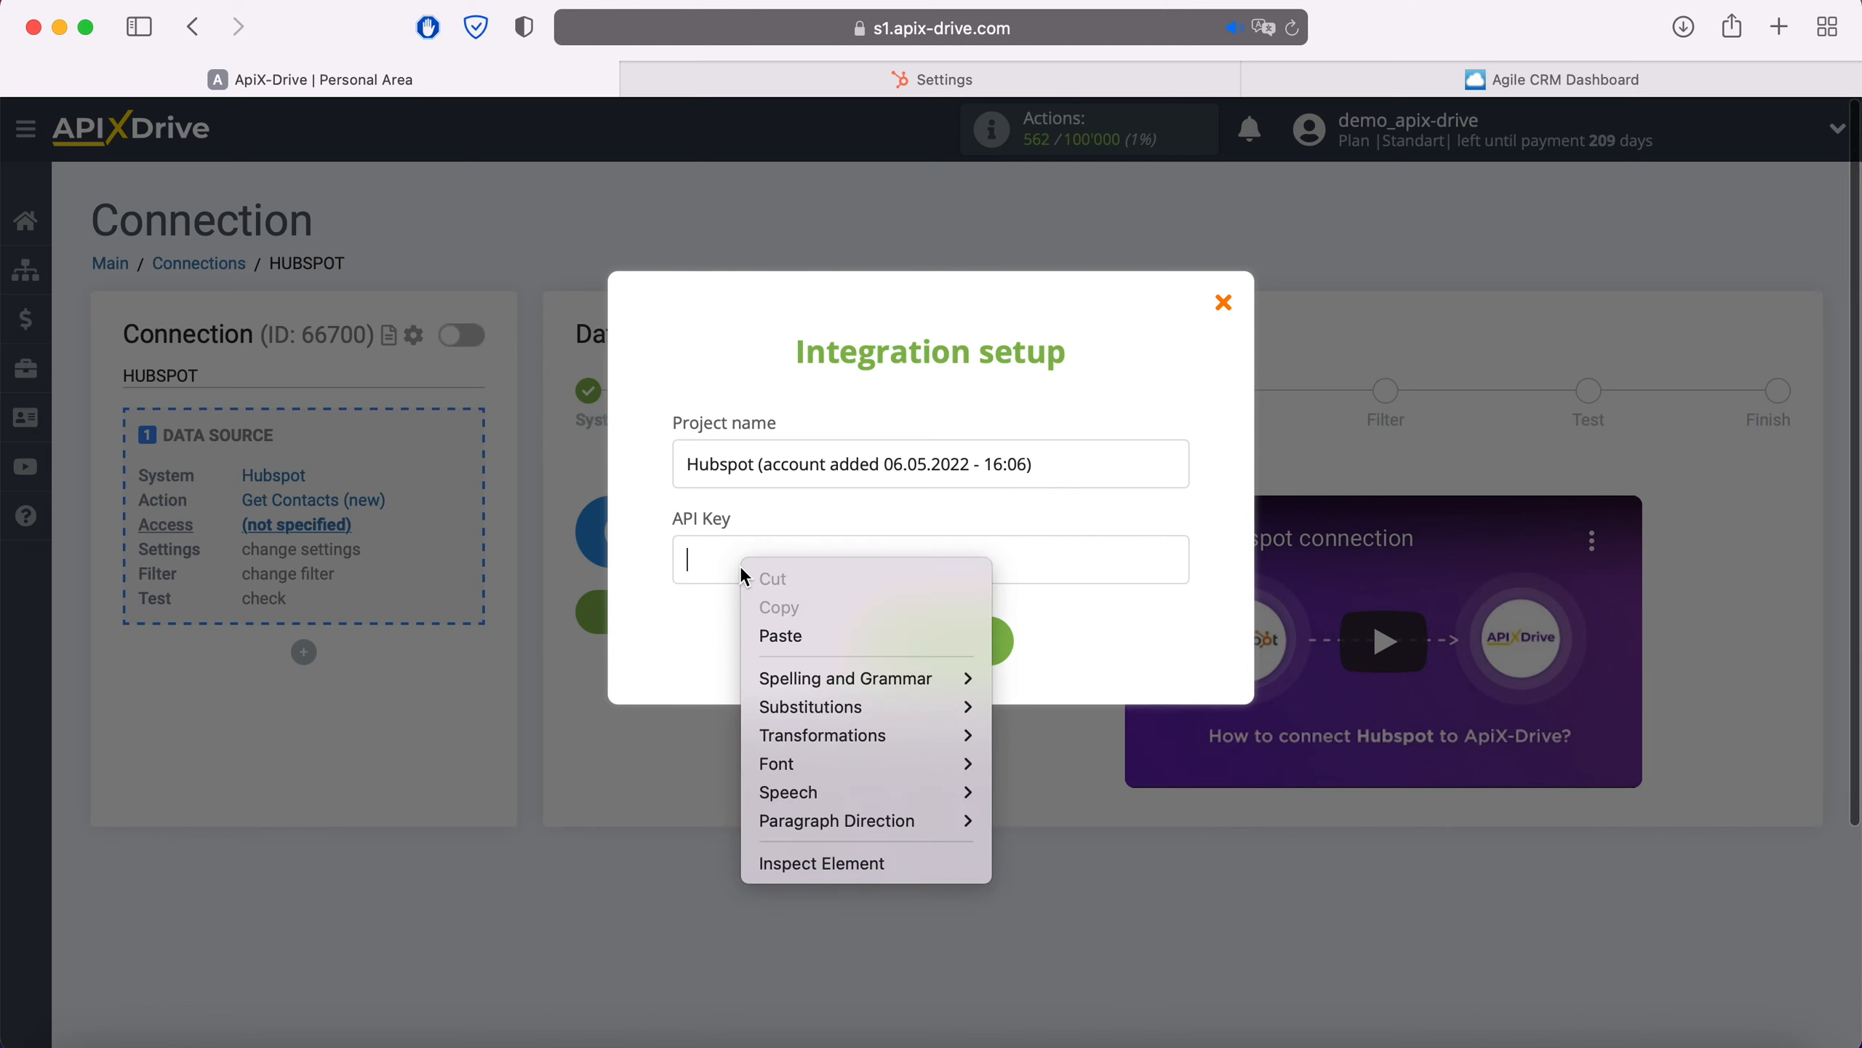
click(808, 643)
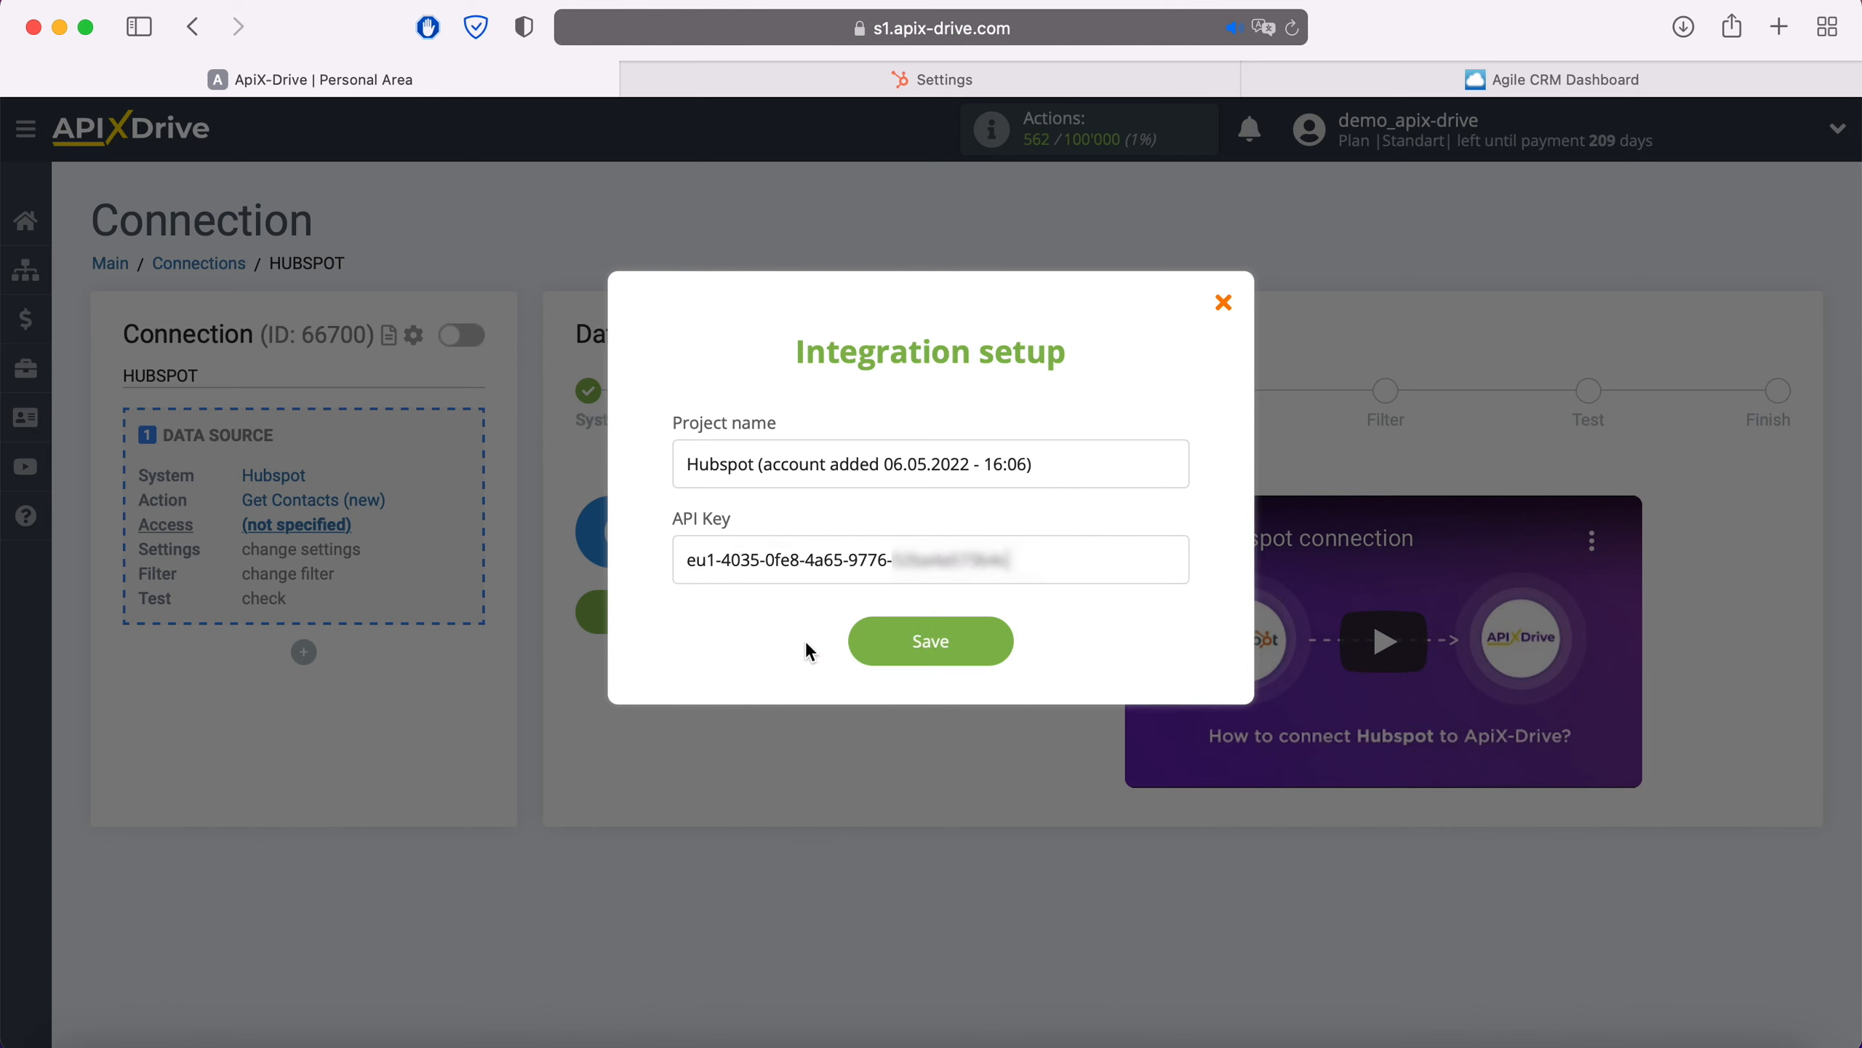
click(999, 635)
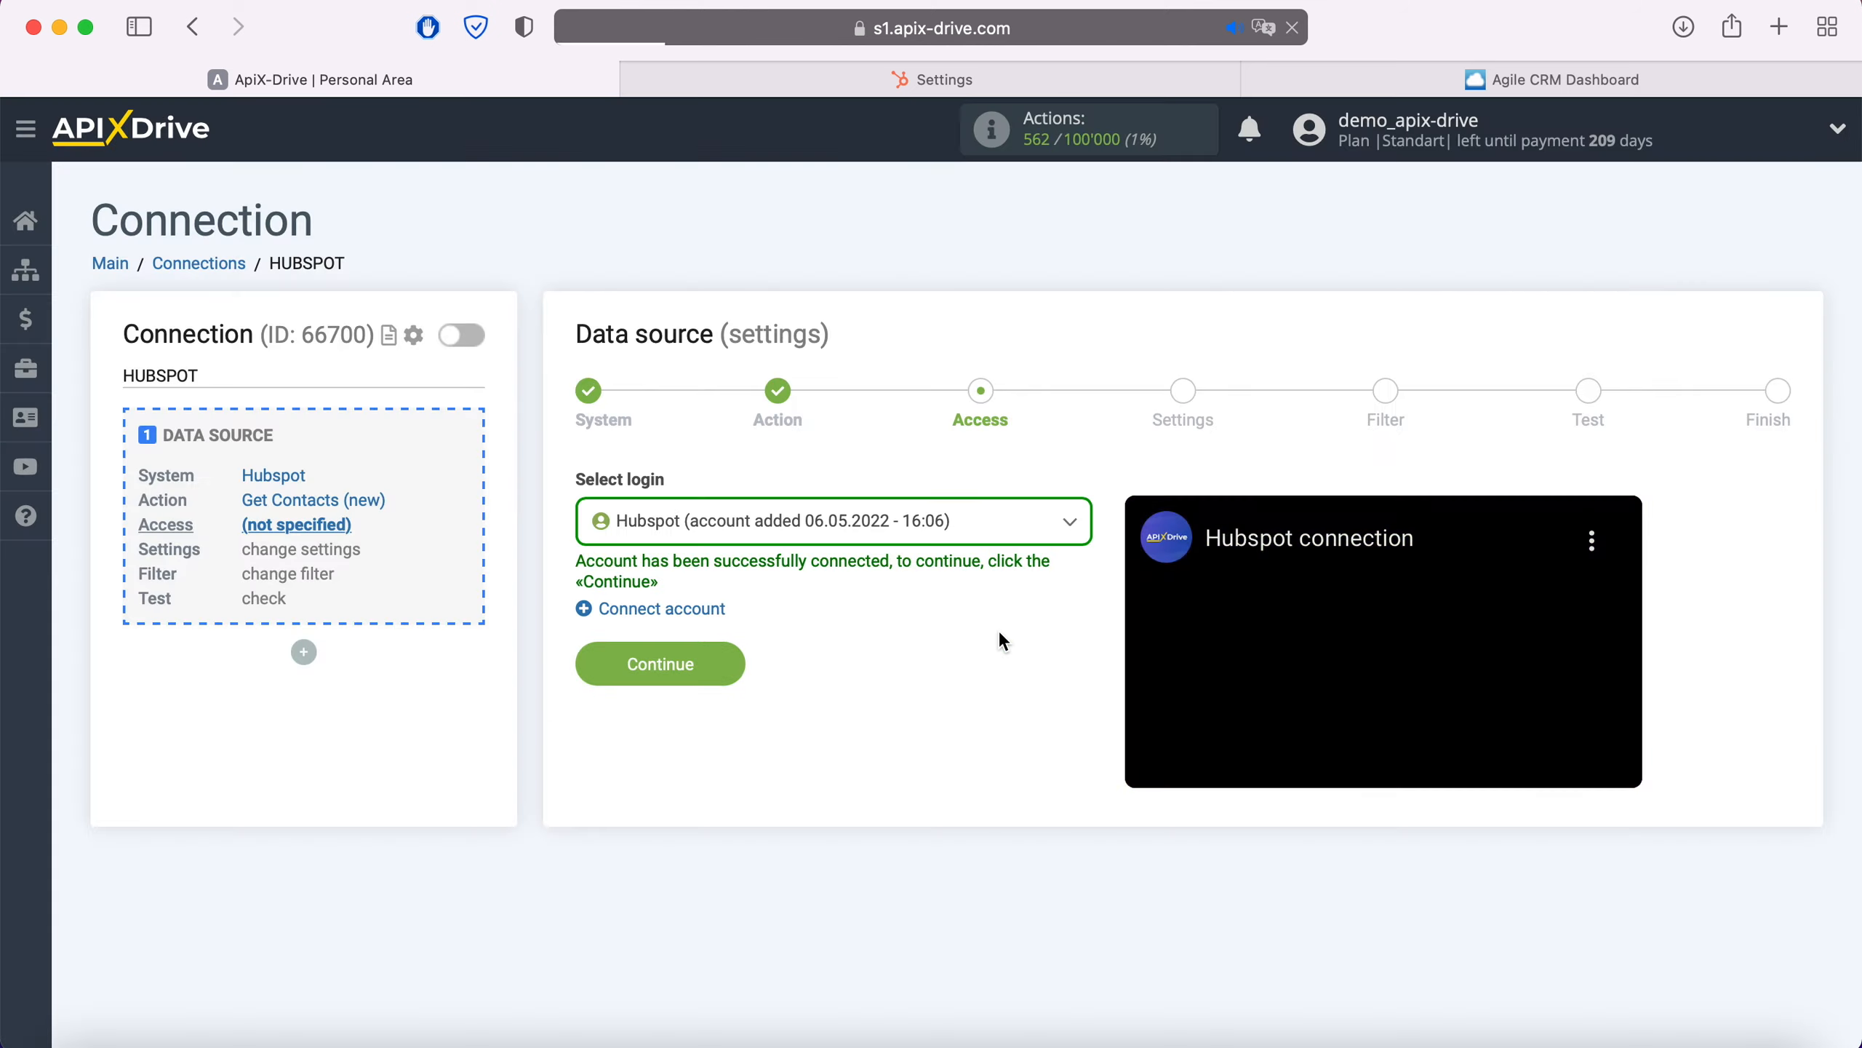
- Choose the newly added Hubspot account as the source login and proceed past settings and filter without adding a filtering condition
click(986, 536)
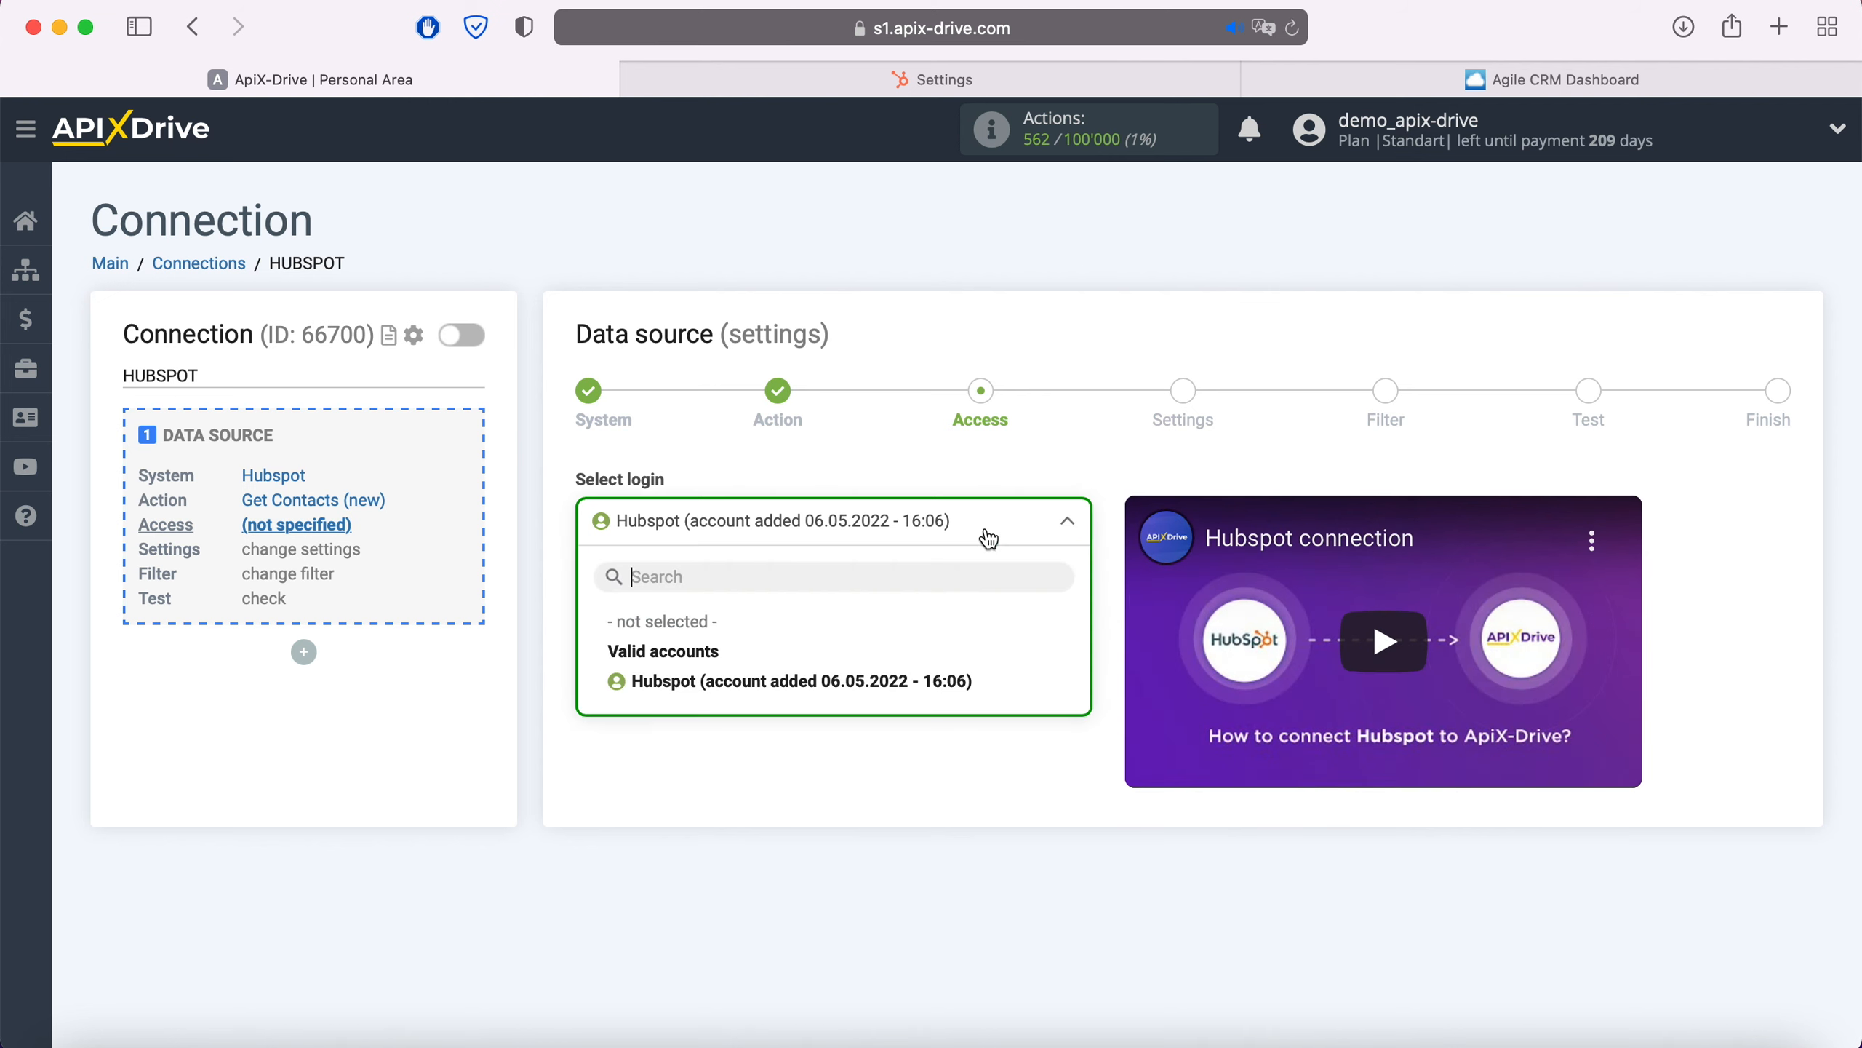
click(931, 673)
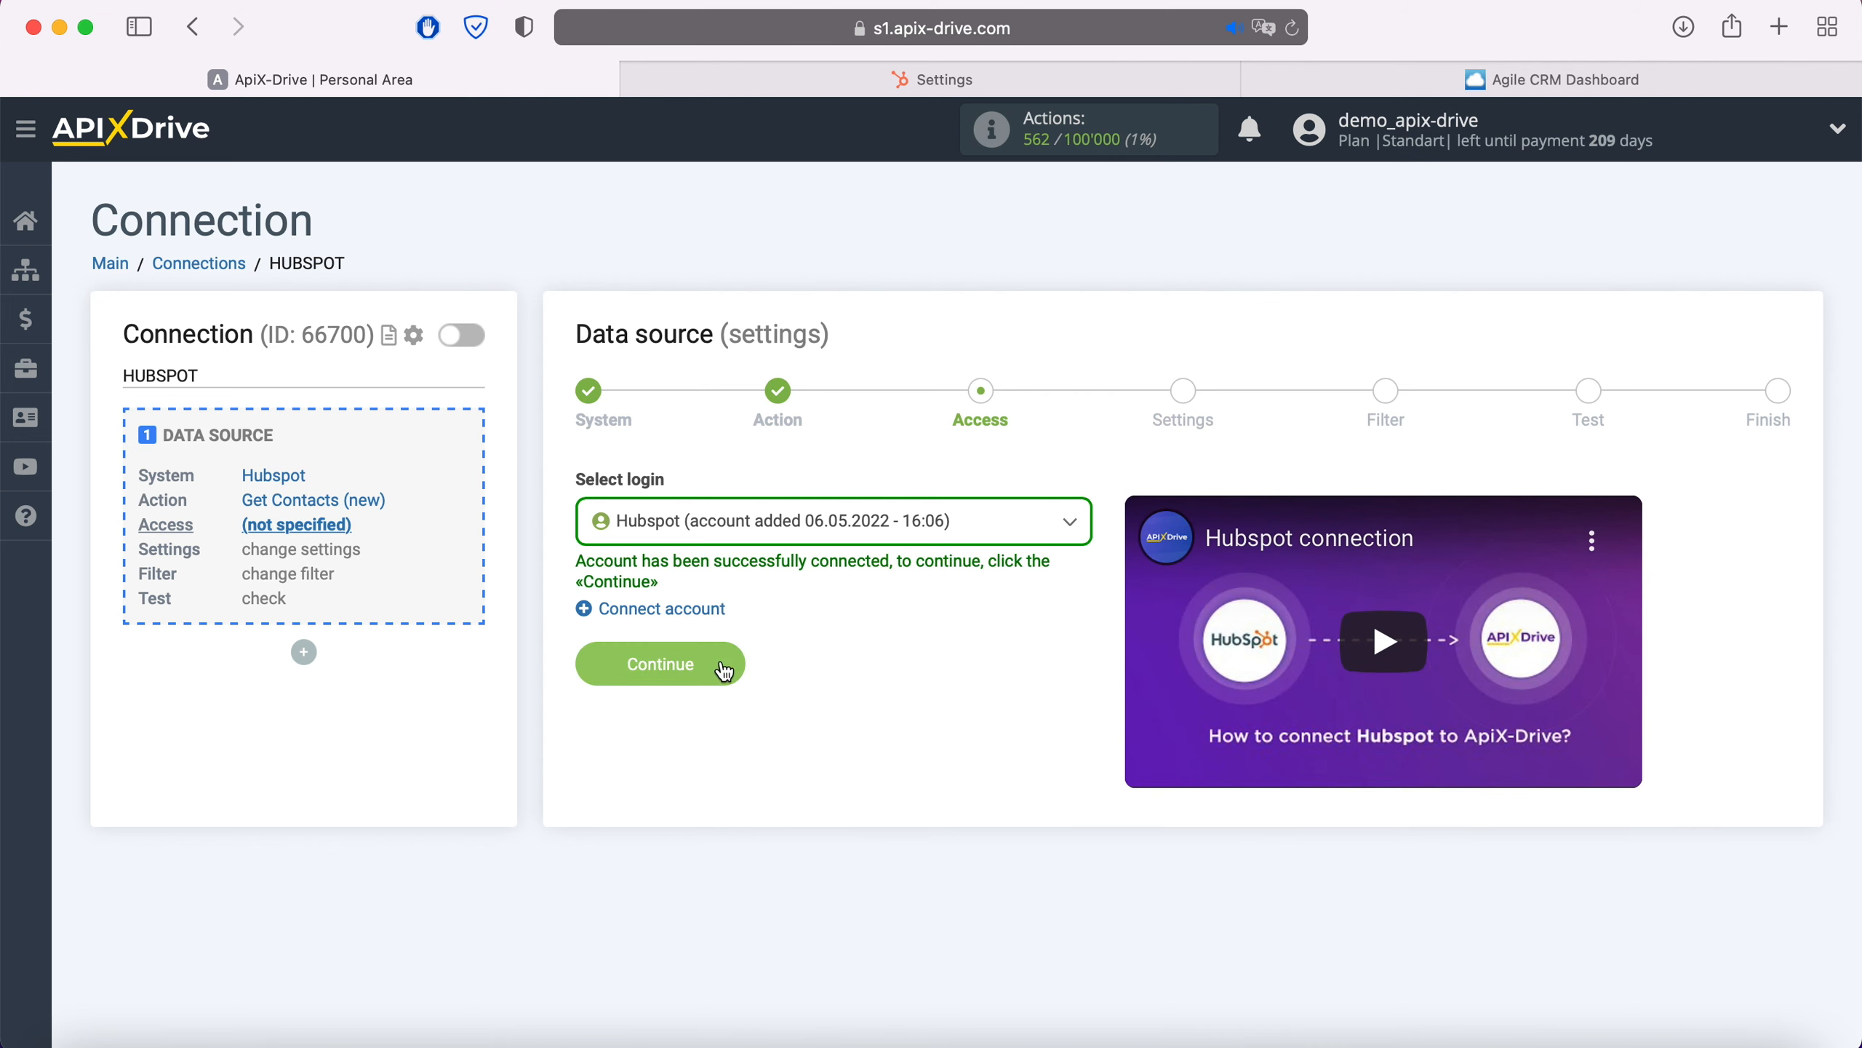
click(726, 667)
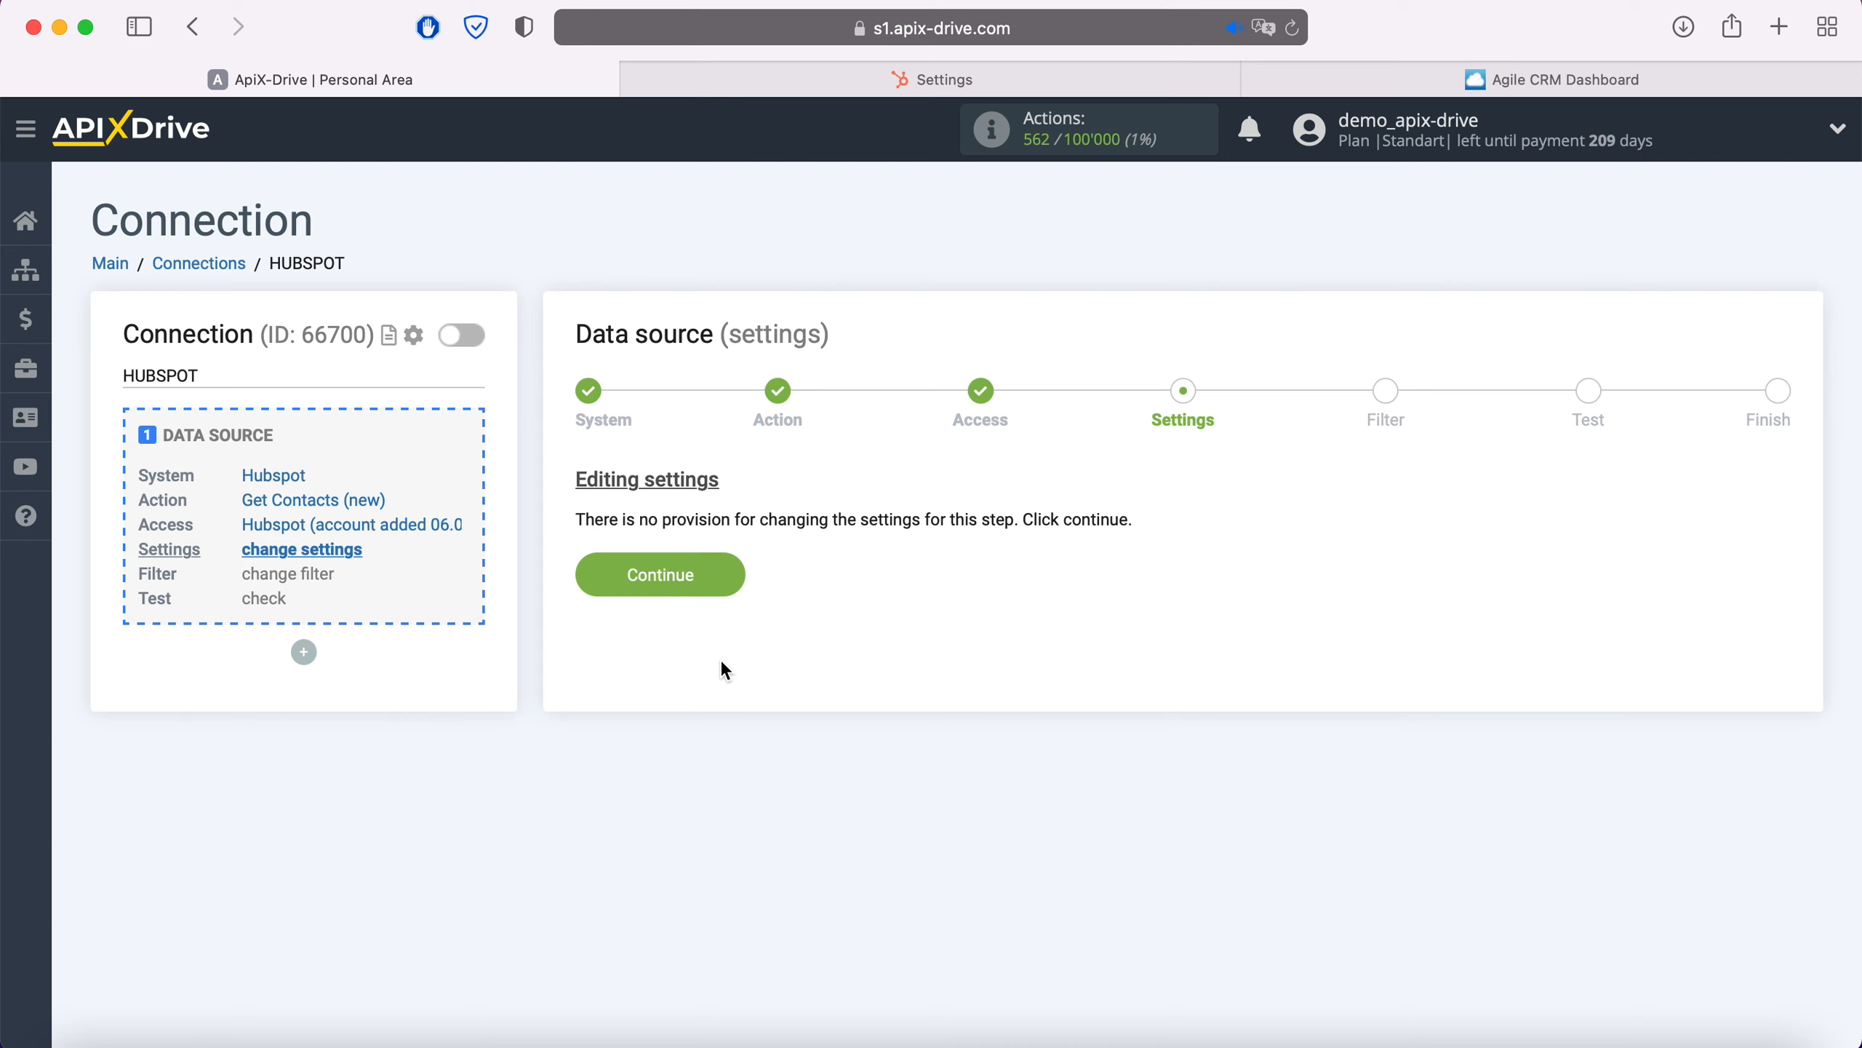
click(727, 583)
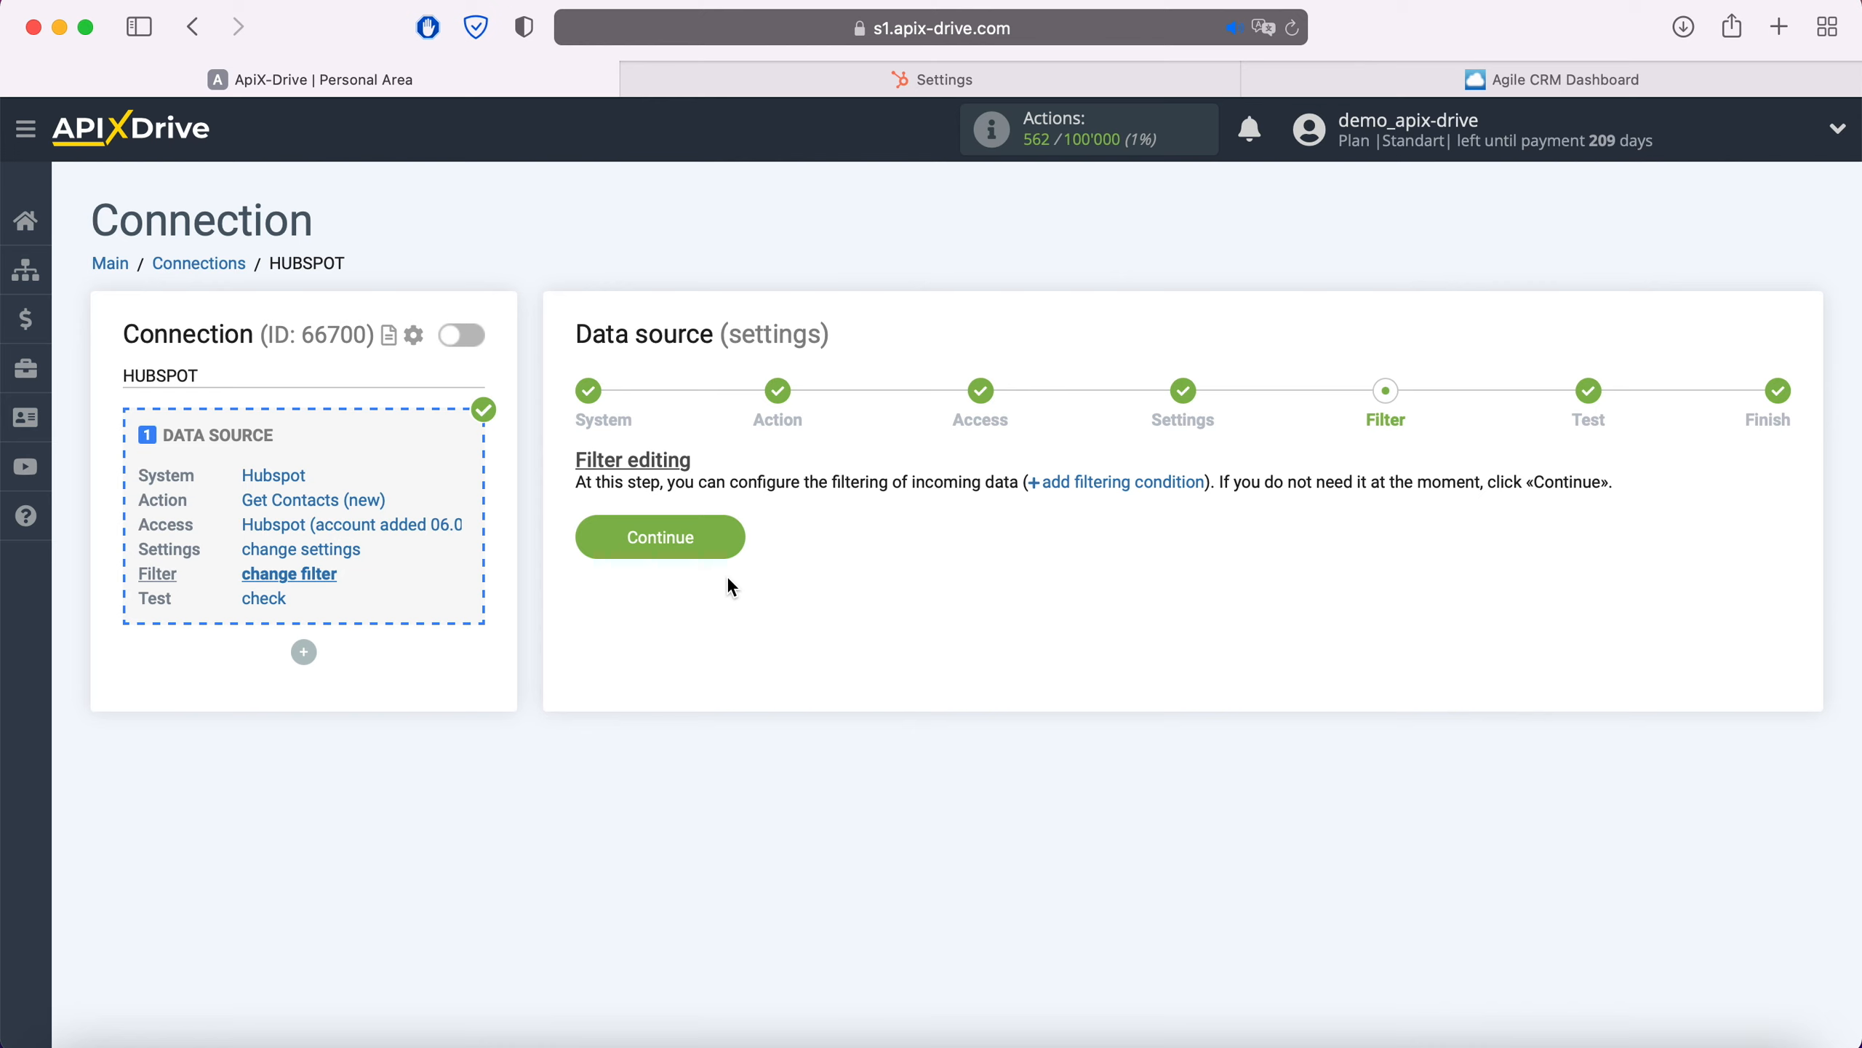
click(730, 531)
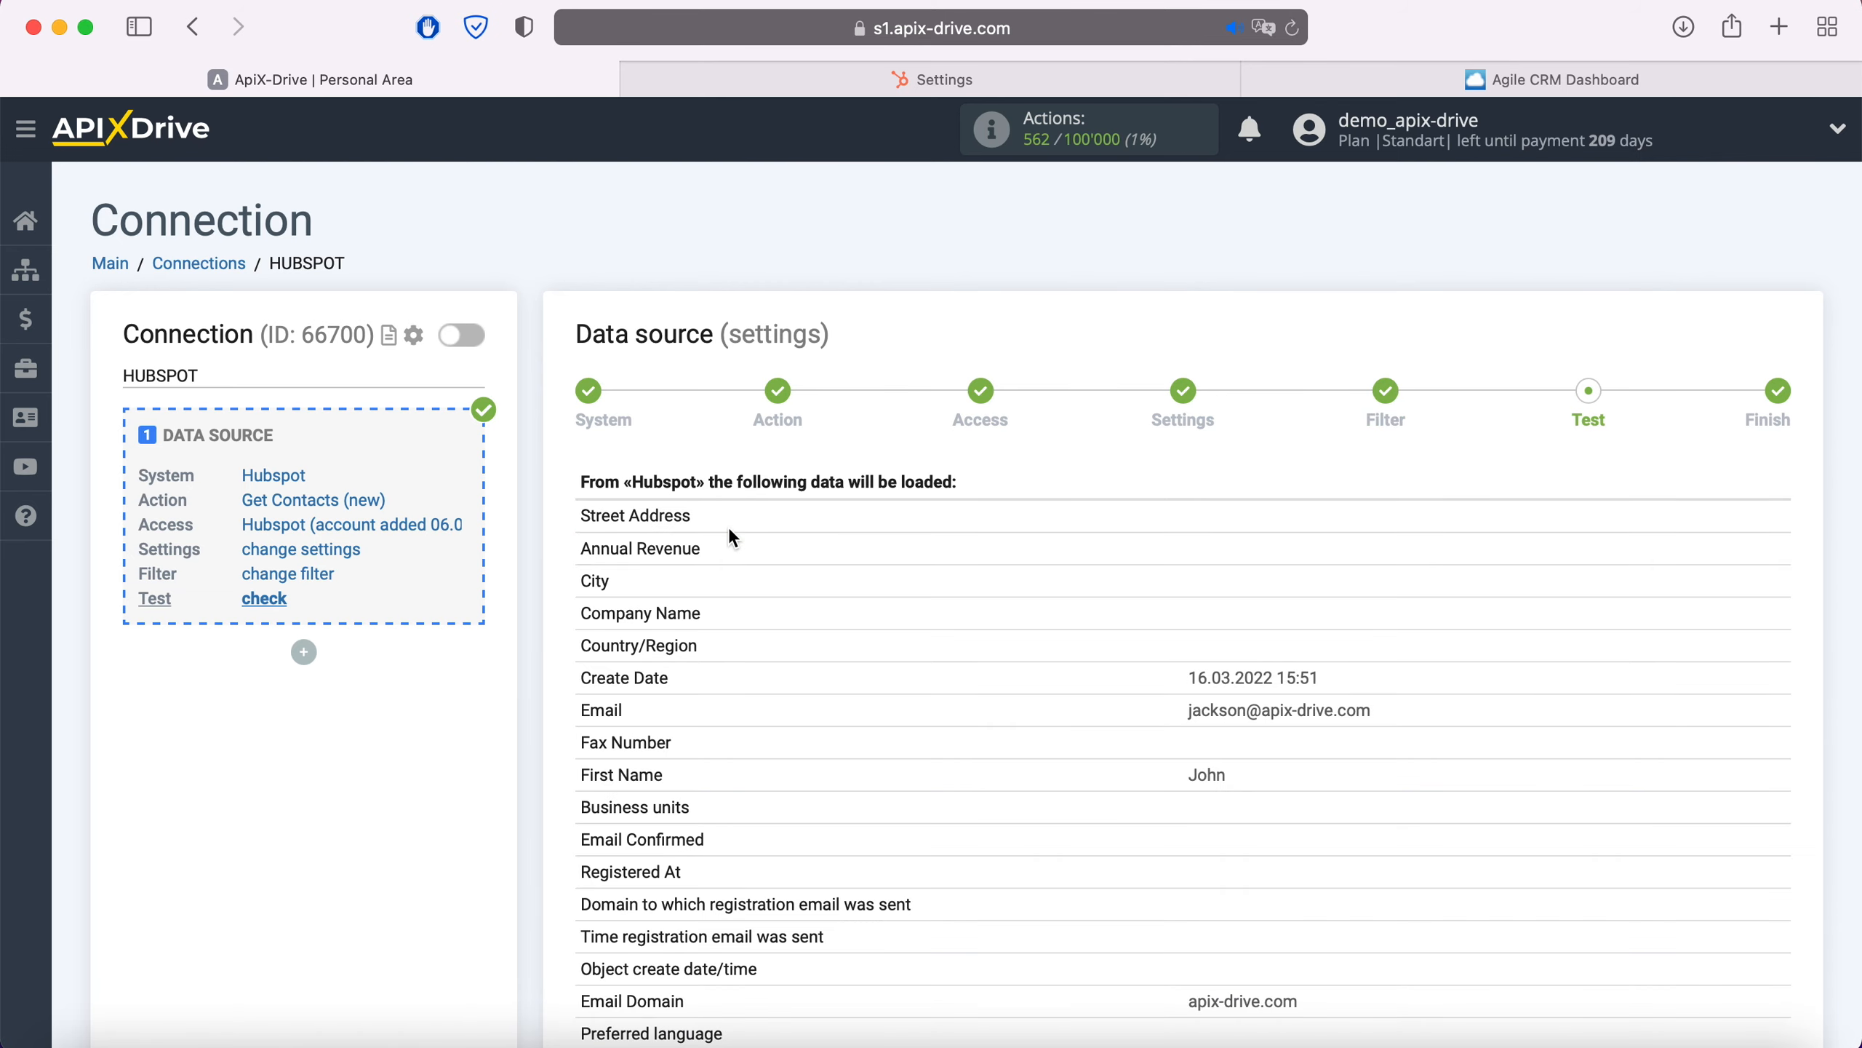
- Review the contact test data loaded from Hubspot and complete the data source setup
scroll(731, 536, down, 13)
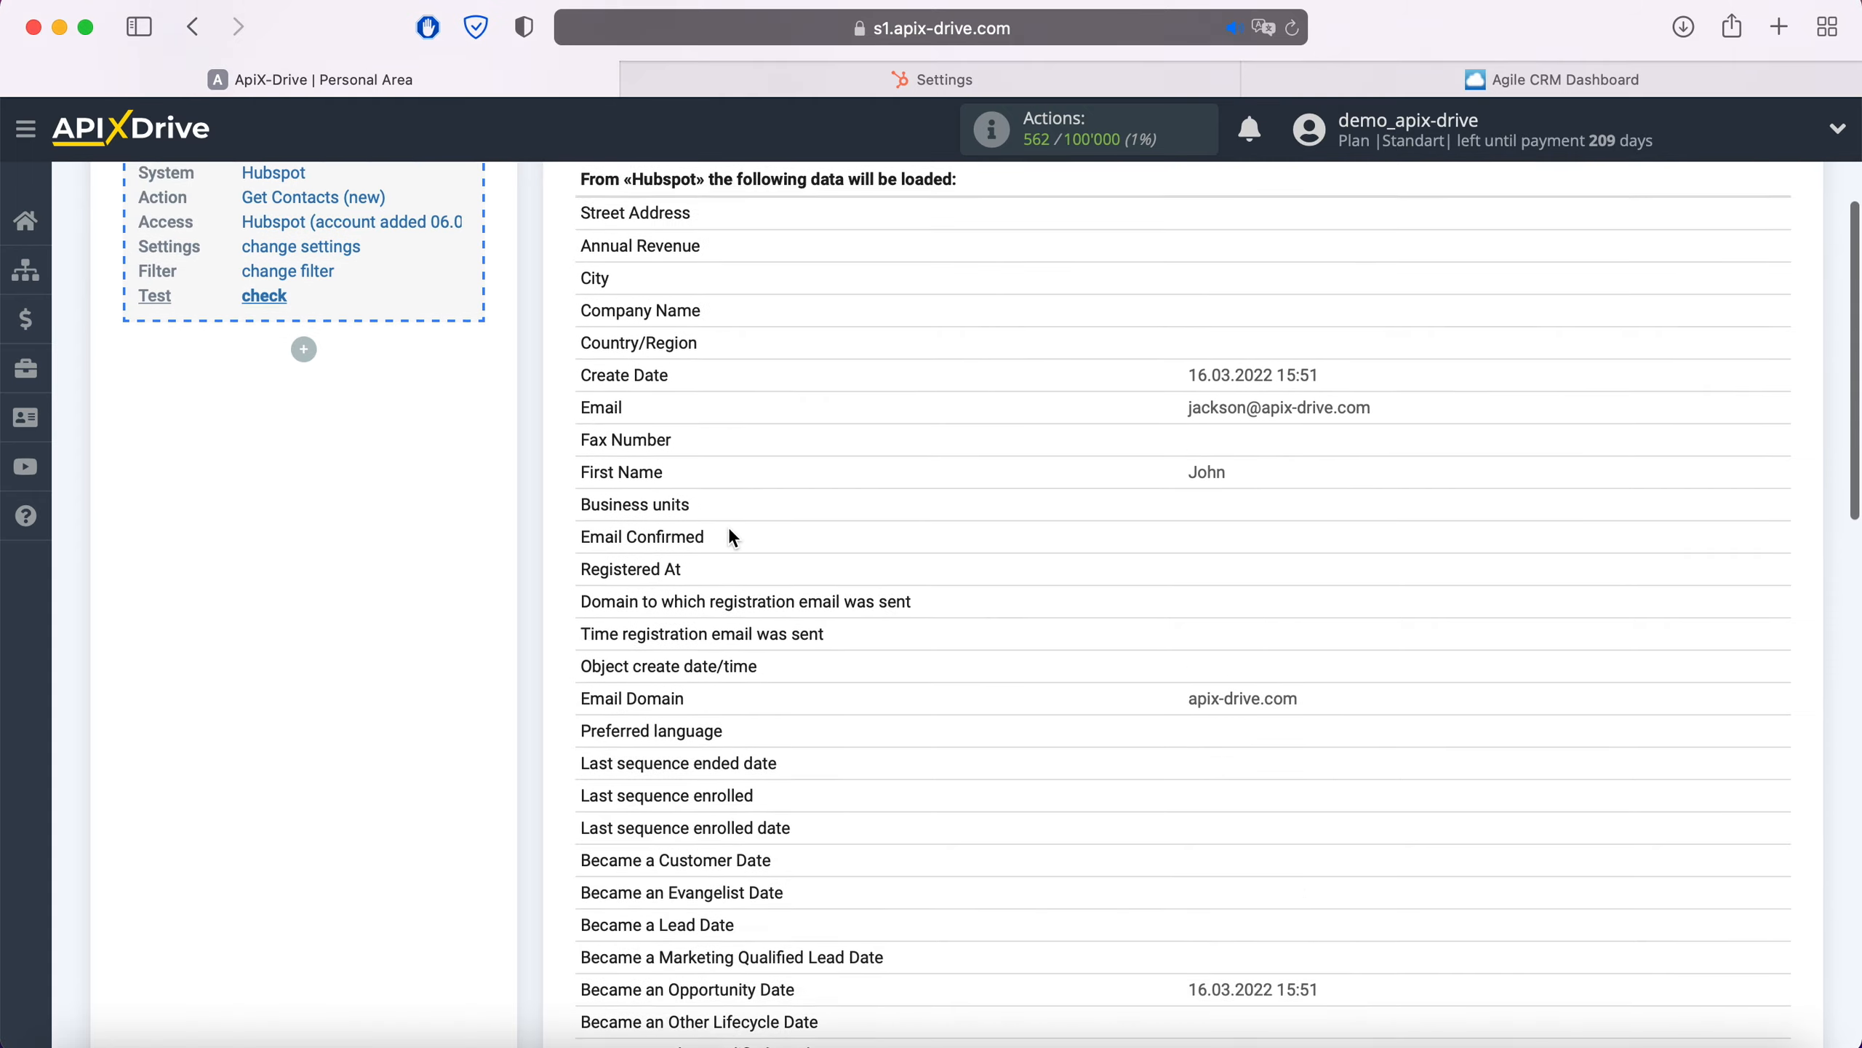
scroll(732, 531, down, 8)
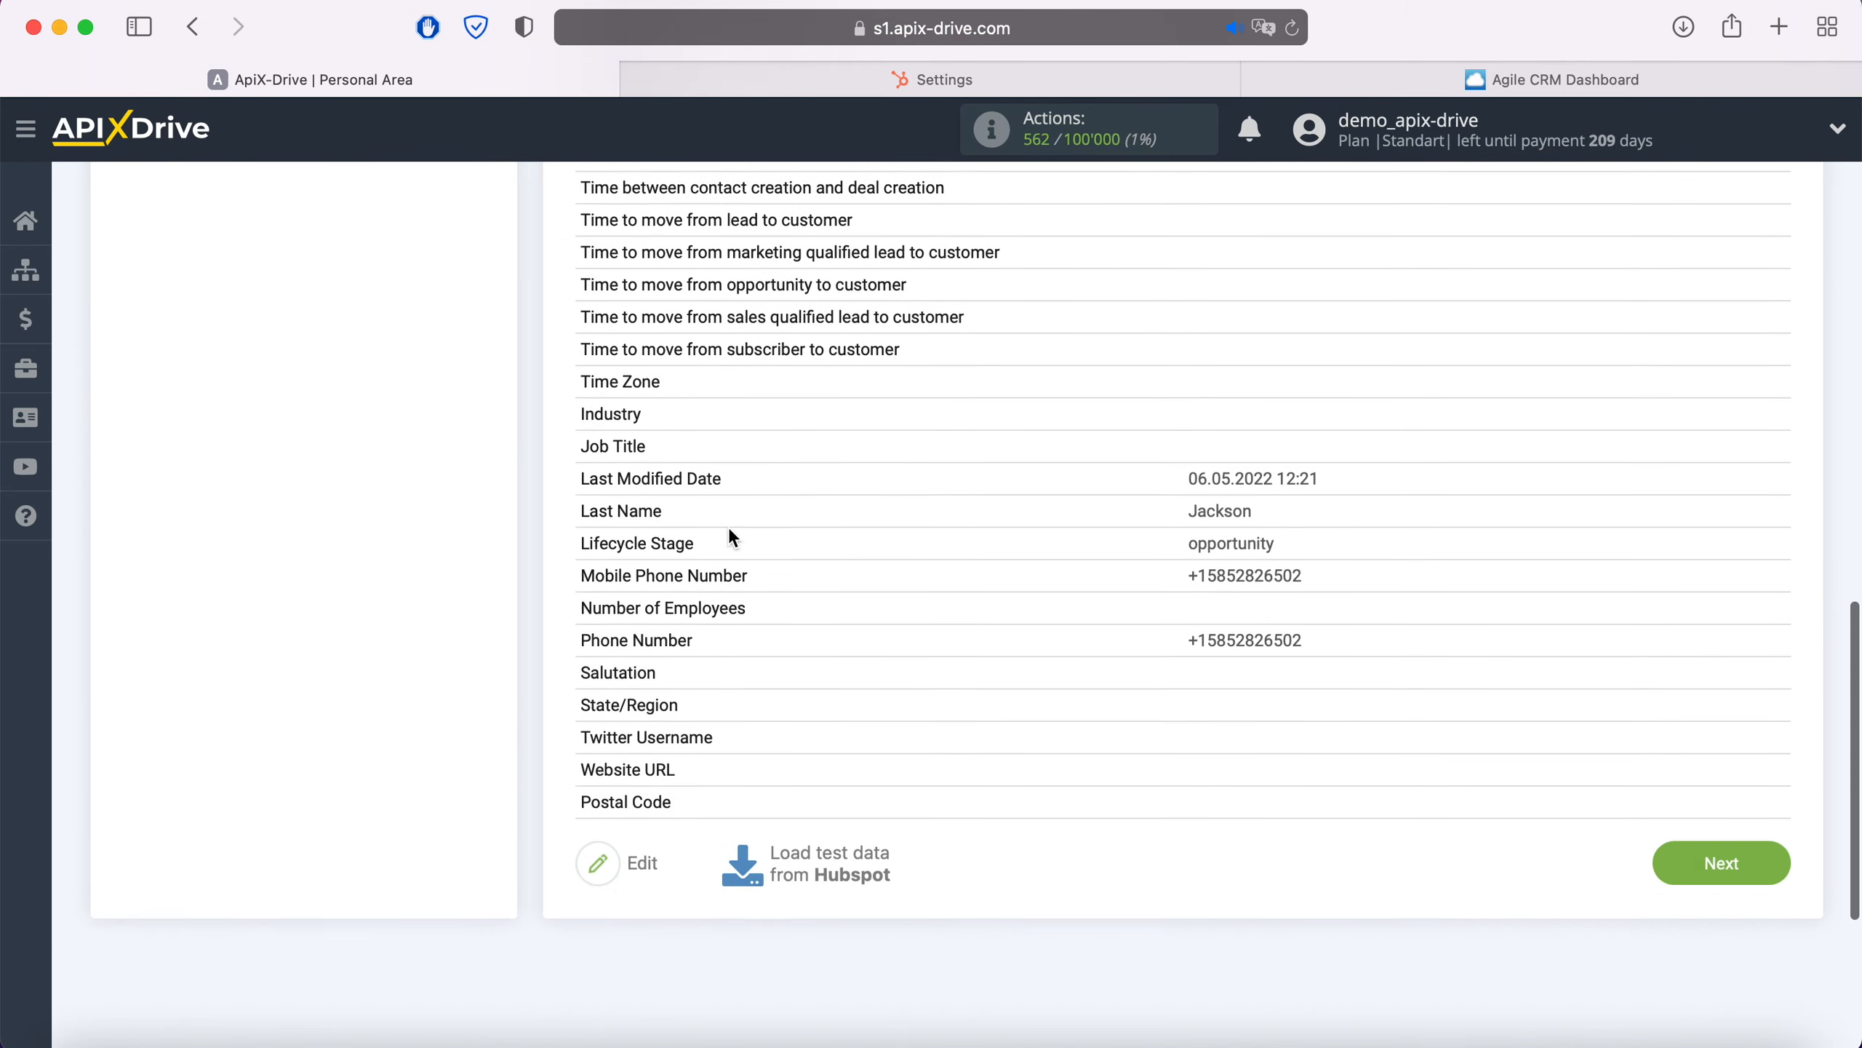
click(1719, 805)
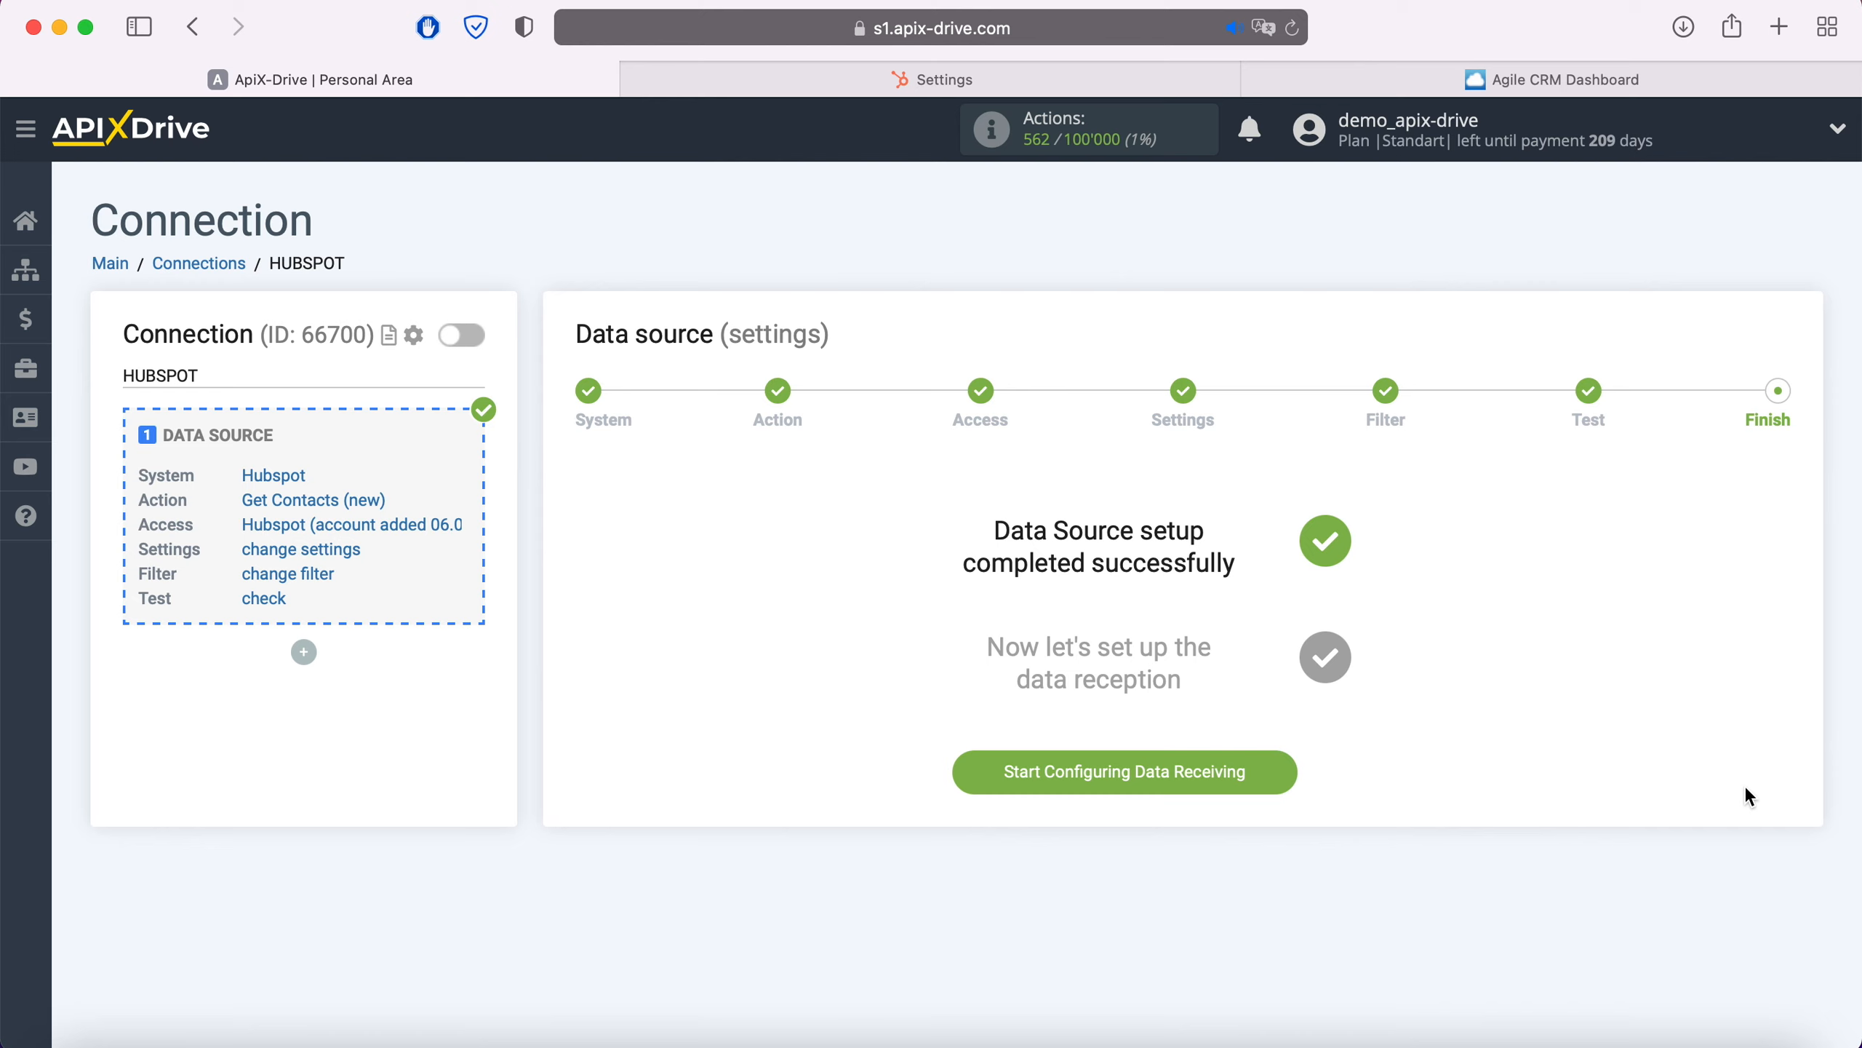
- Start configuring data receiving and set Agile CRM as the data destination system
click(1282, 773)
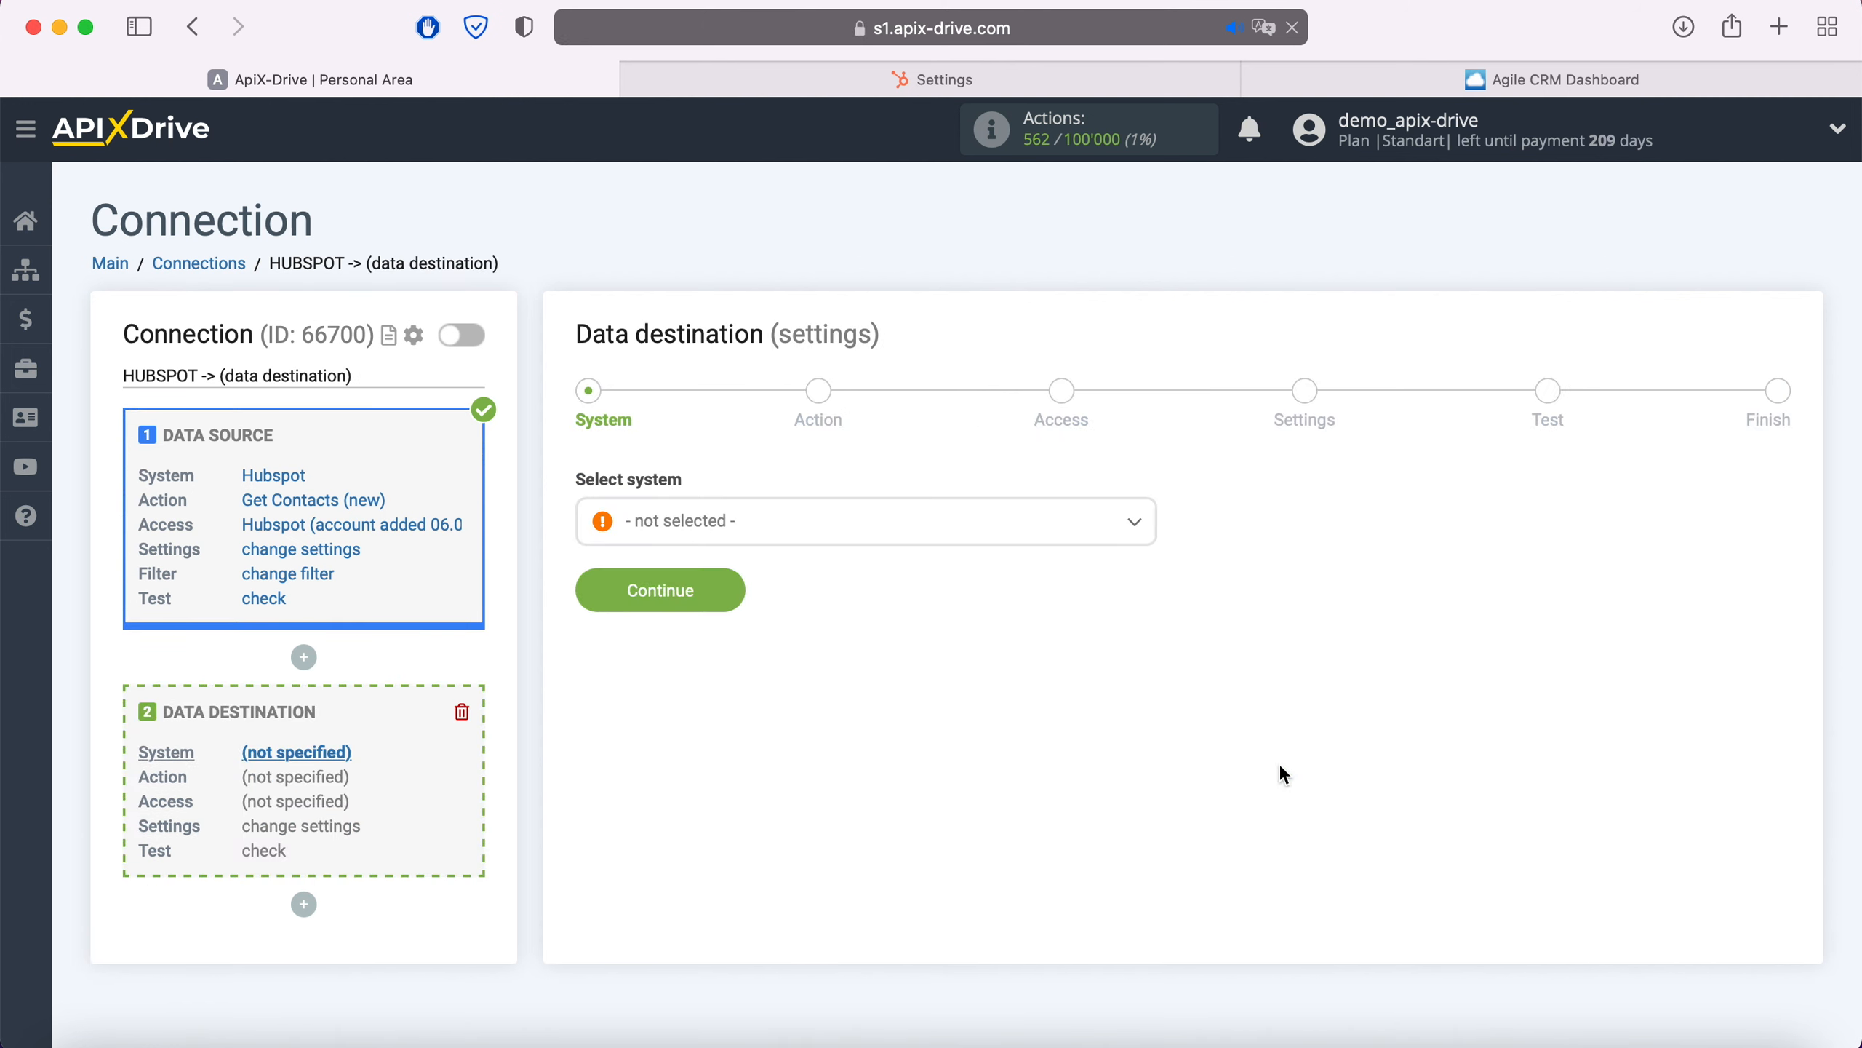
click(821, 523)
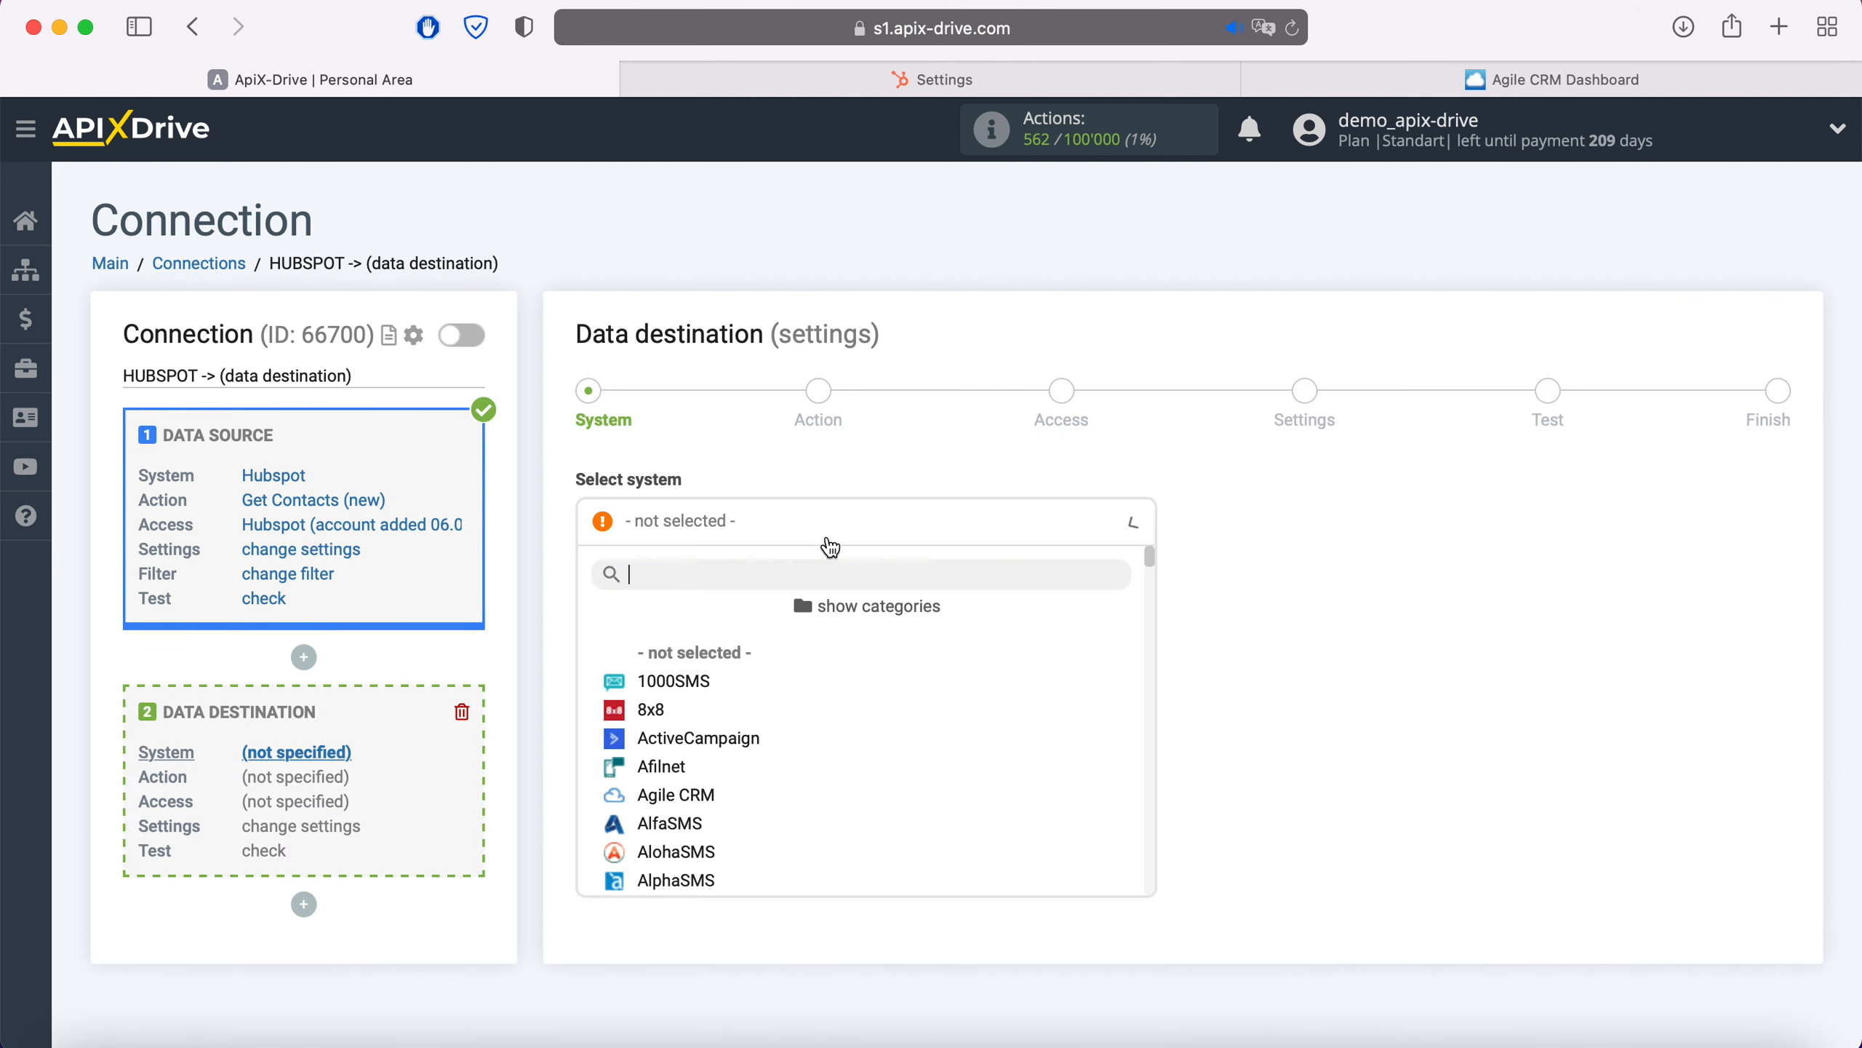
click(713, 794)
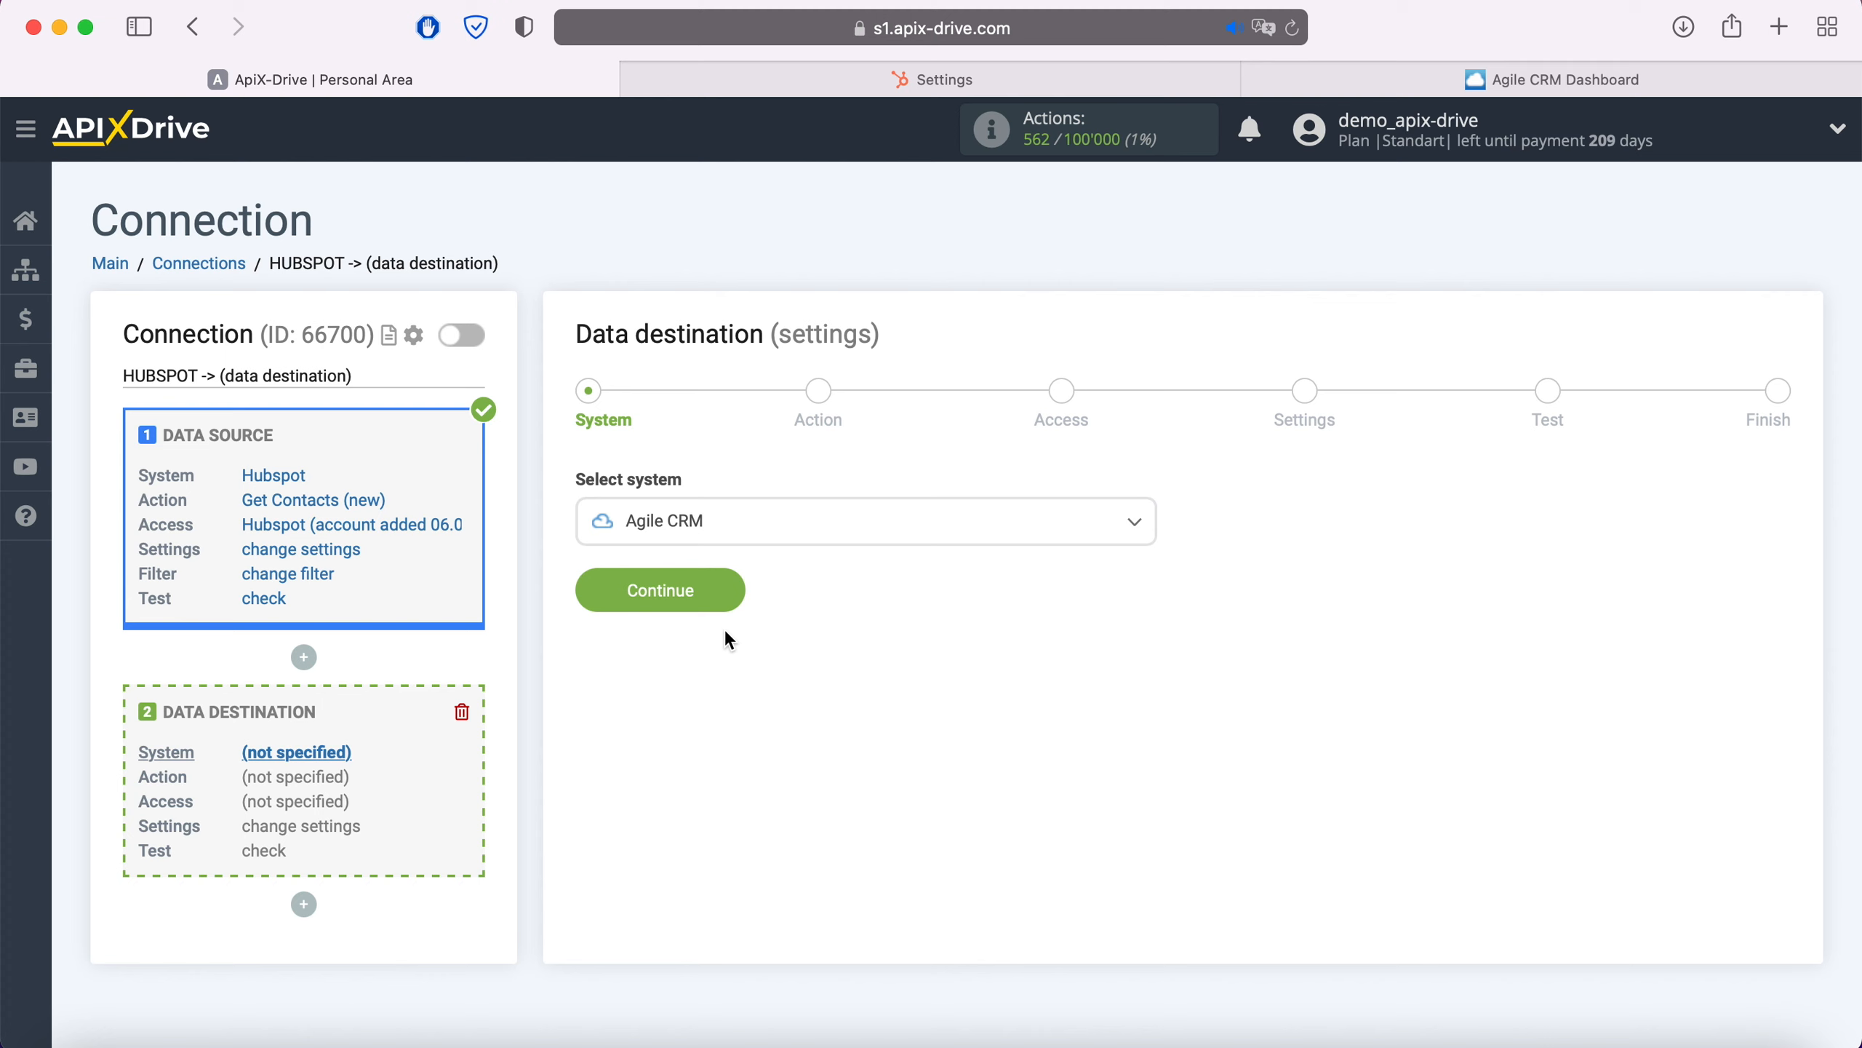
click(730, 588)
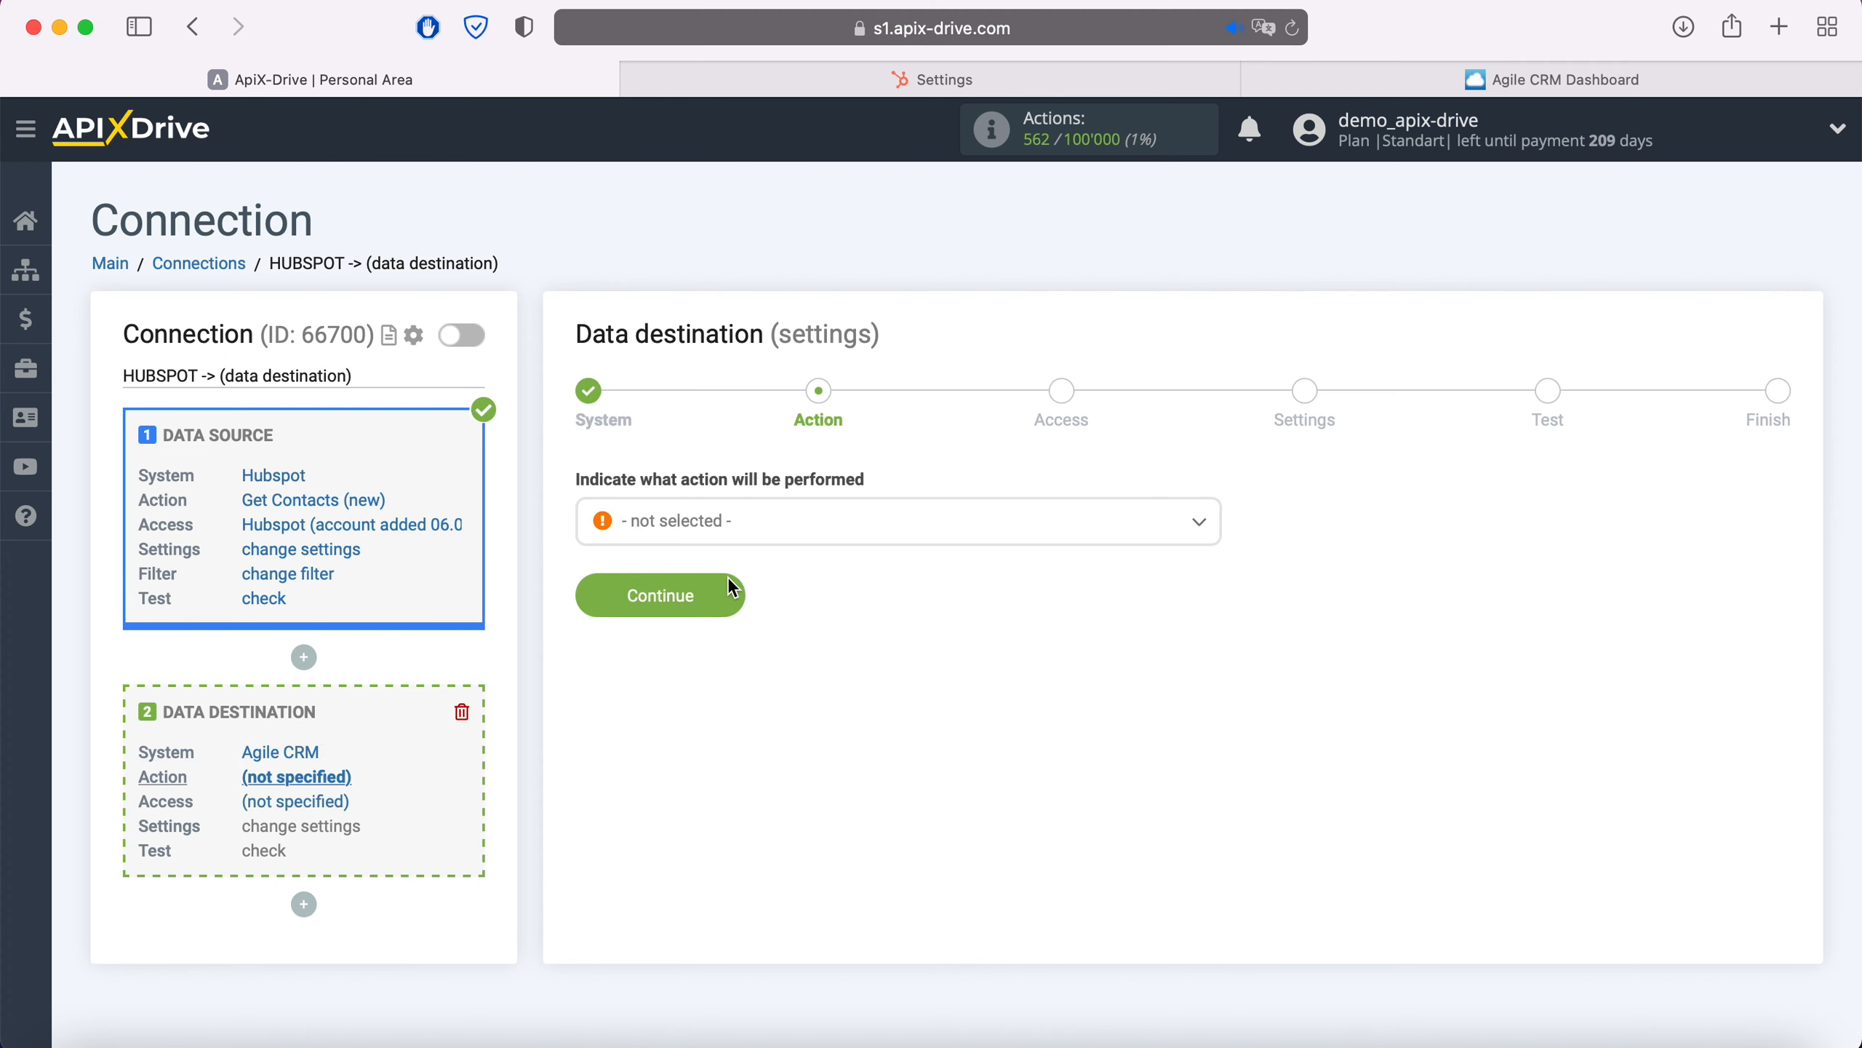
- Set the Agile CRM destination action to Create Contacts and proceed to the access stage
click(752, 532)
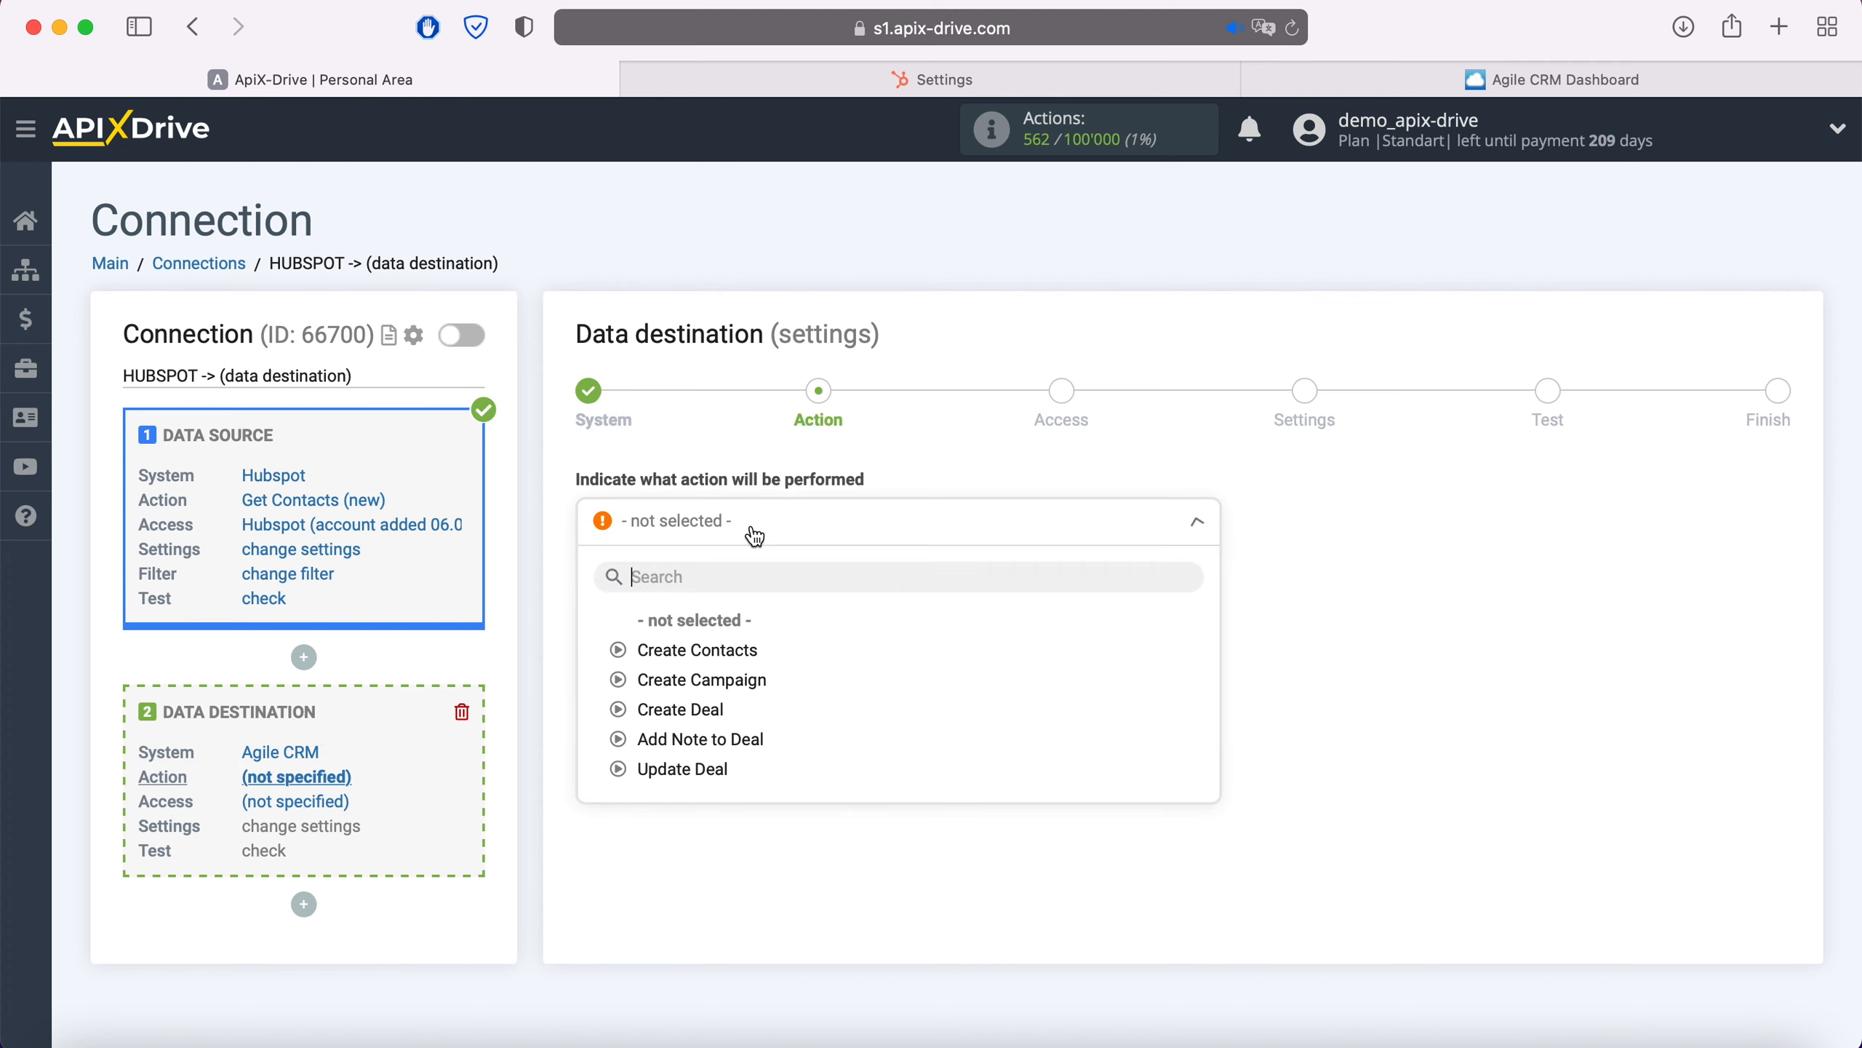
click(737, 651)
click(732, 591)
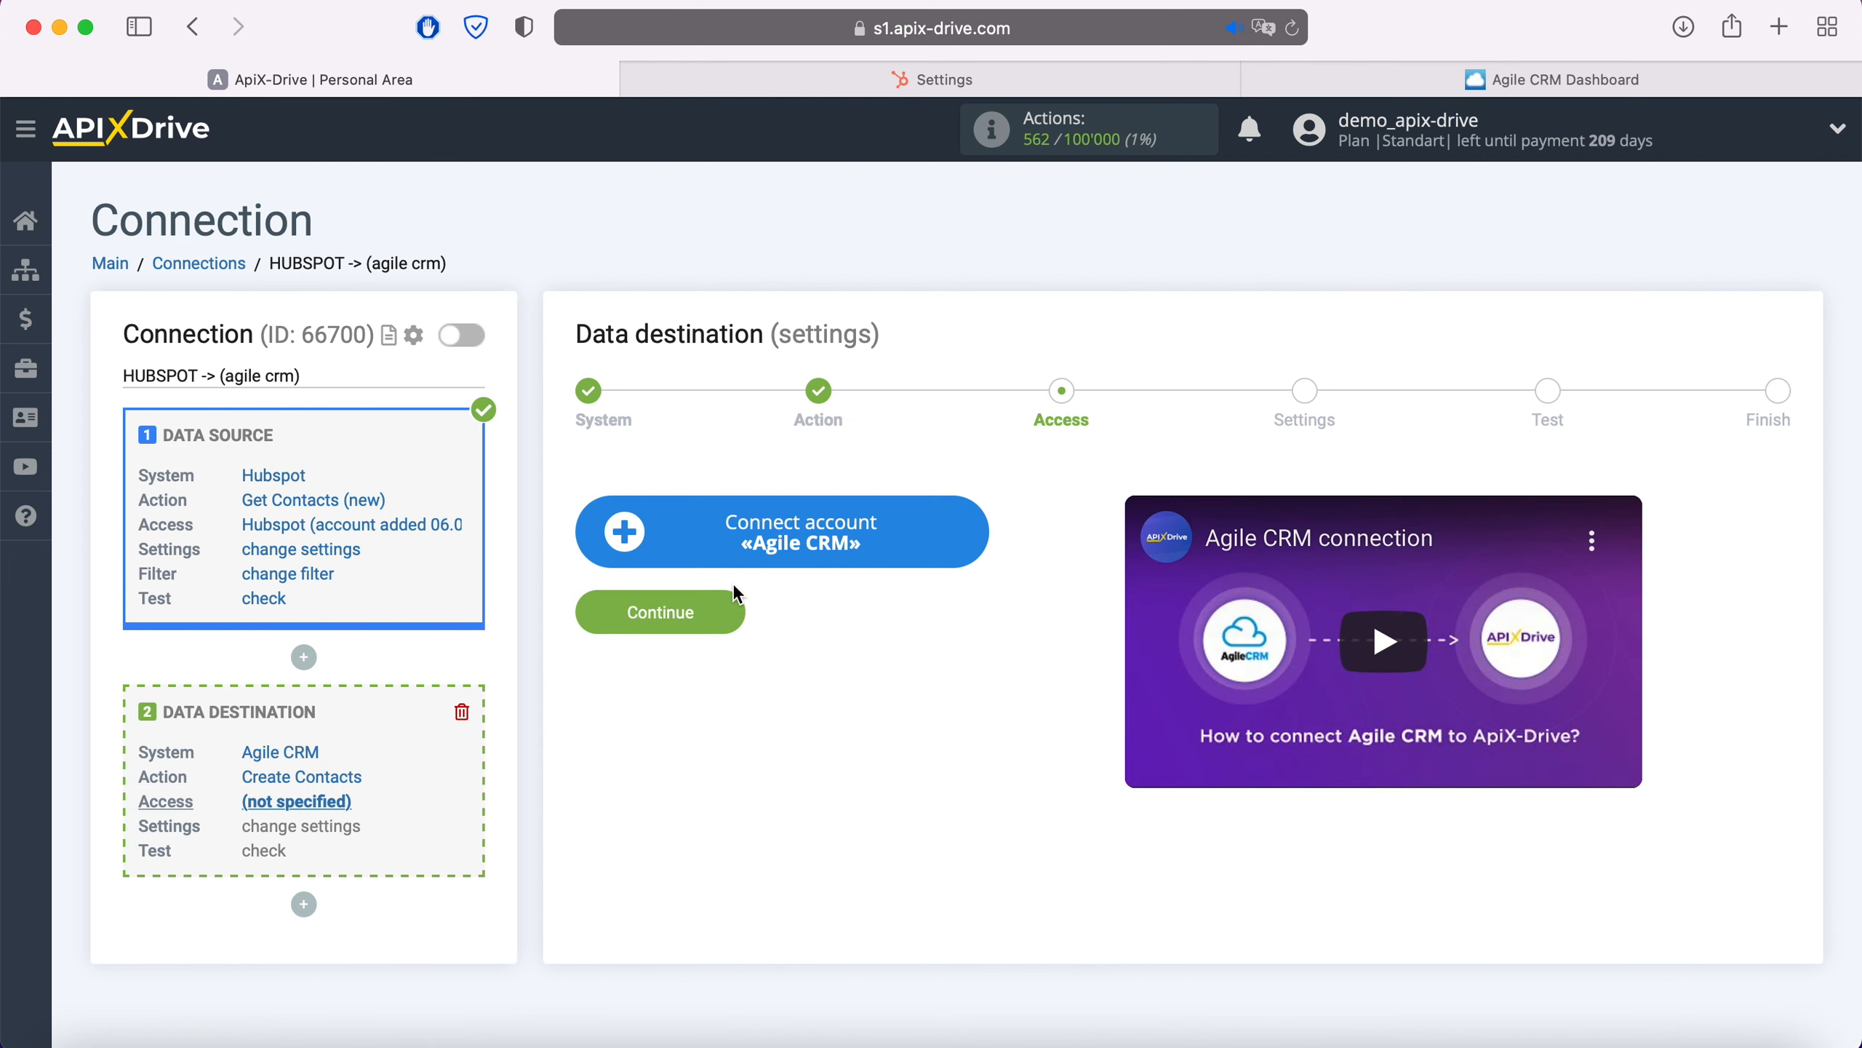
- Start connecting an Agile CRM account and copy the subdomain apixx from the Agile CRM web address
click(962, 553)
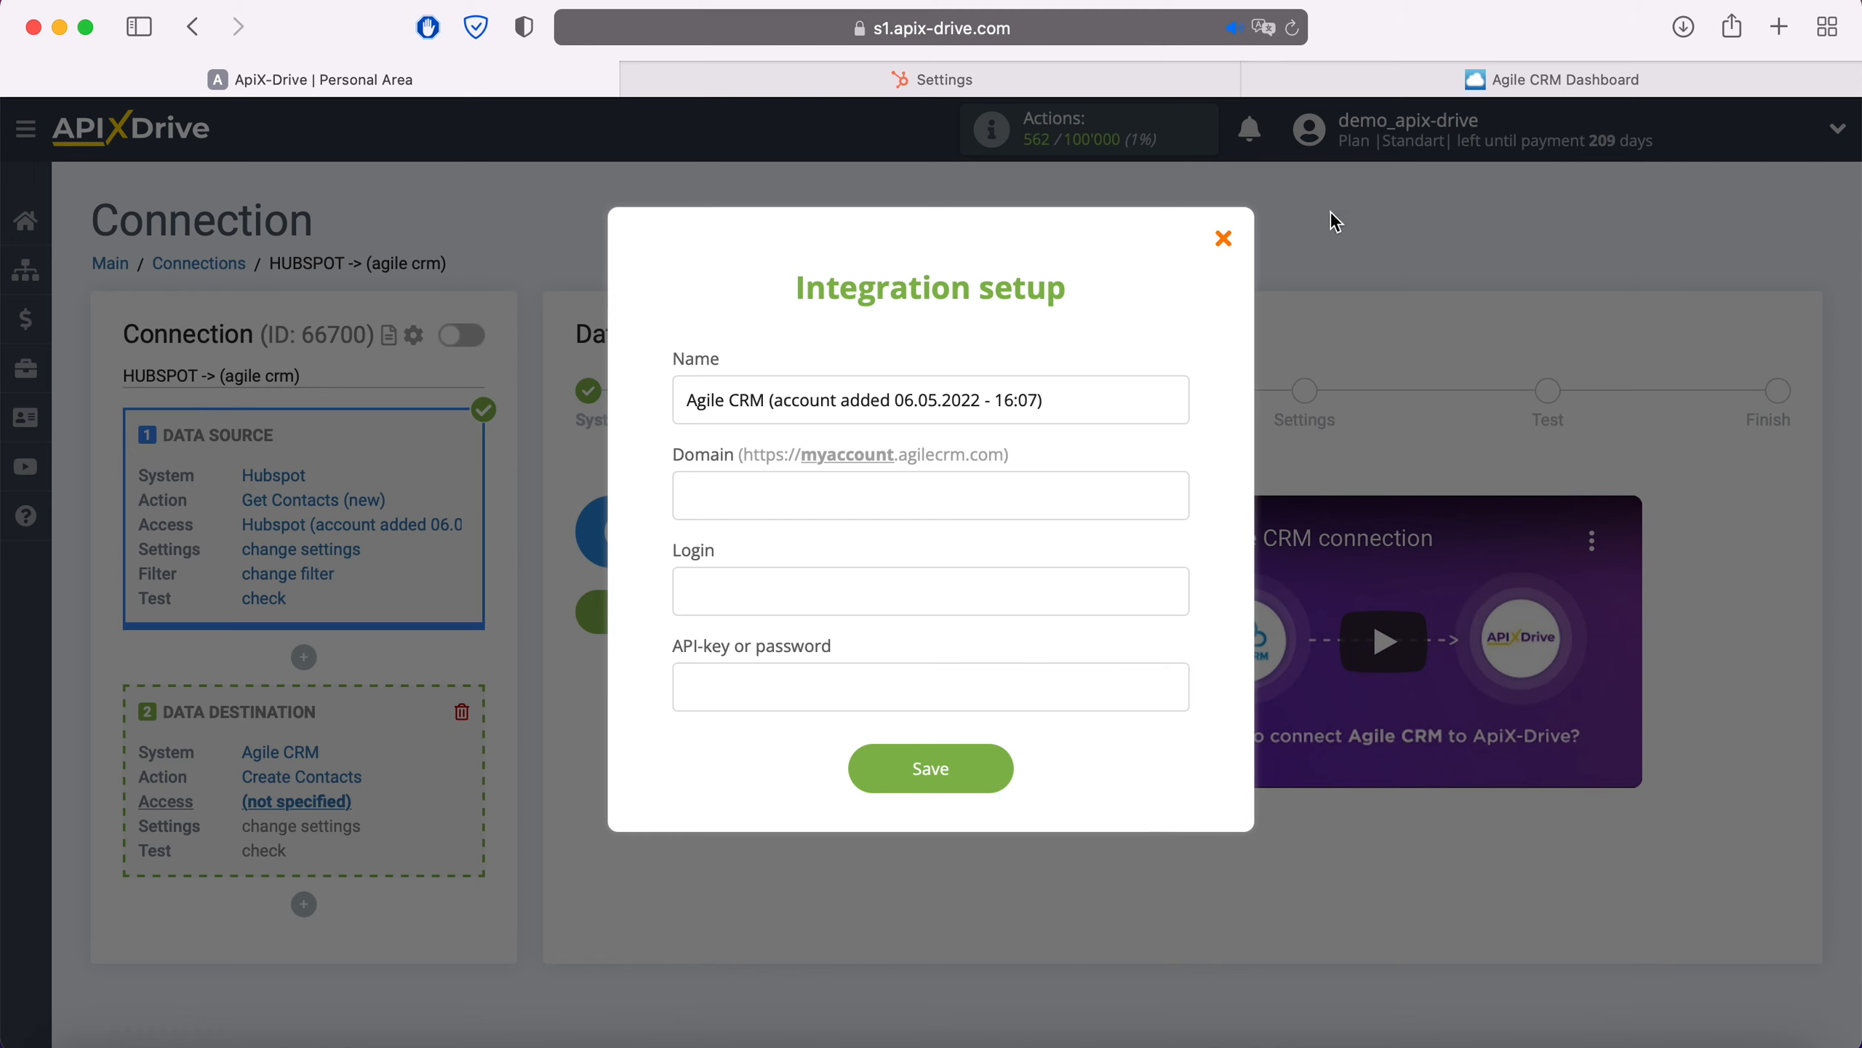
click(1483, 84)
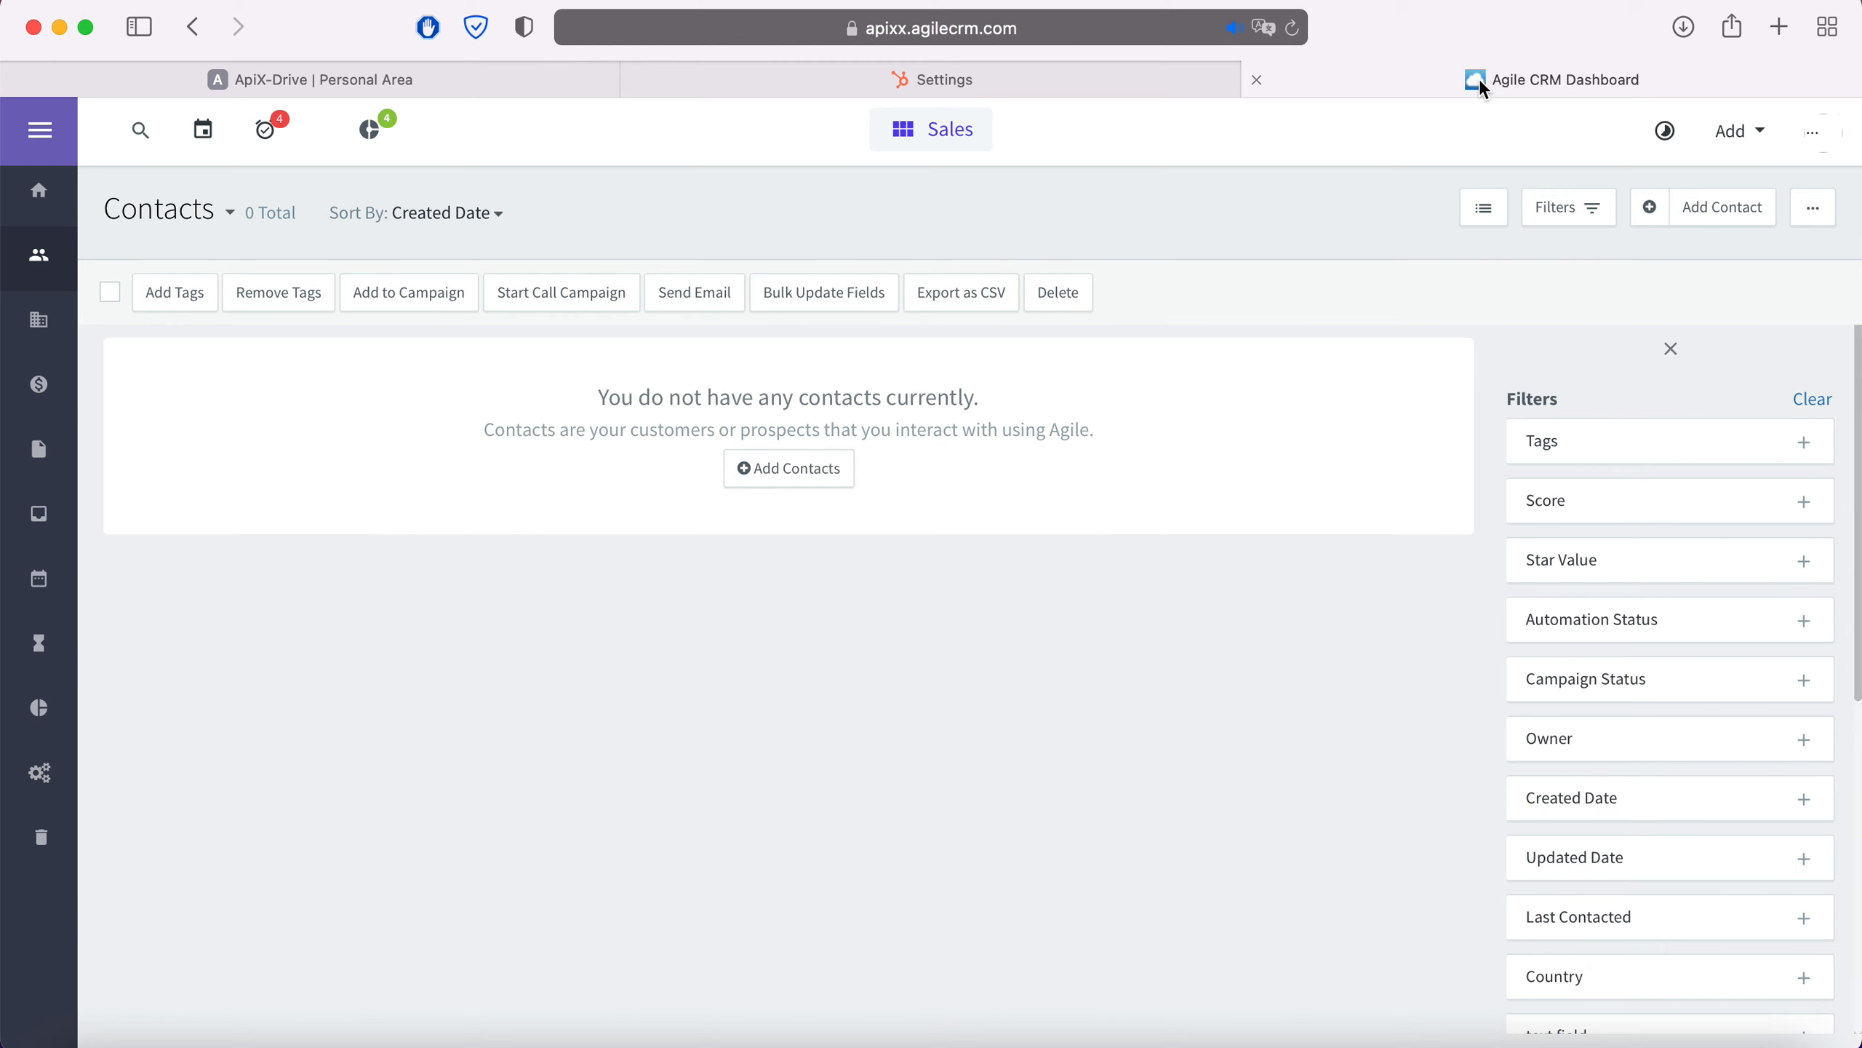
click(1114, 24)
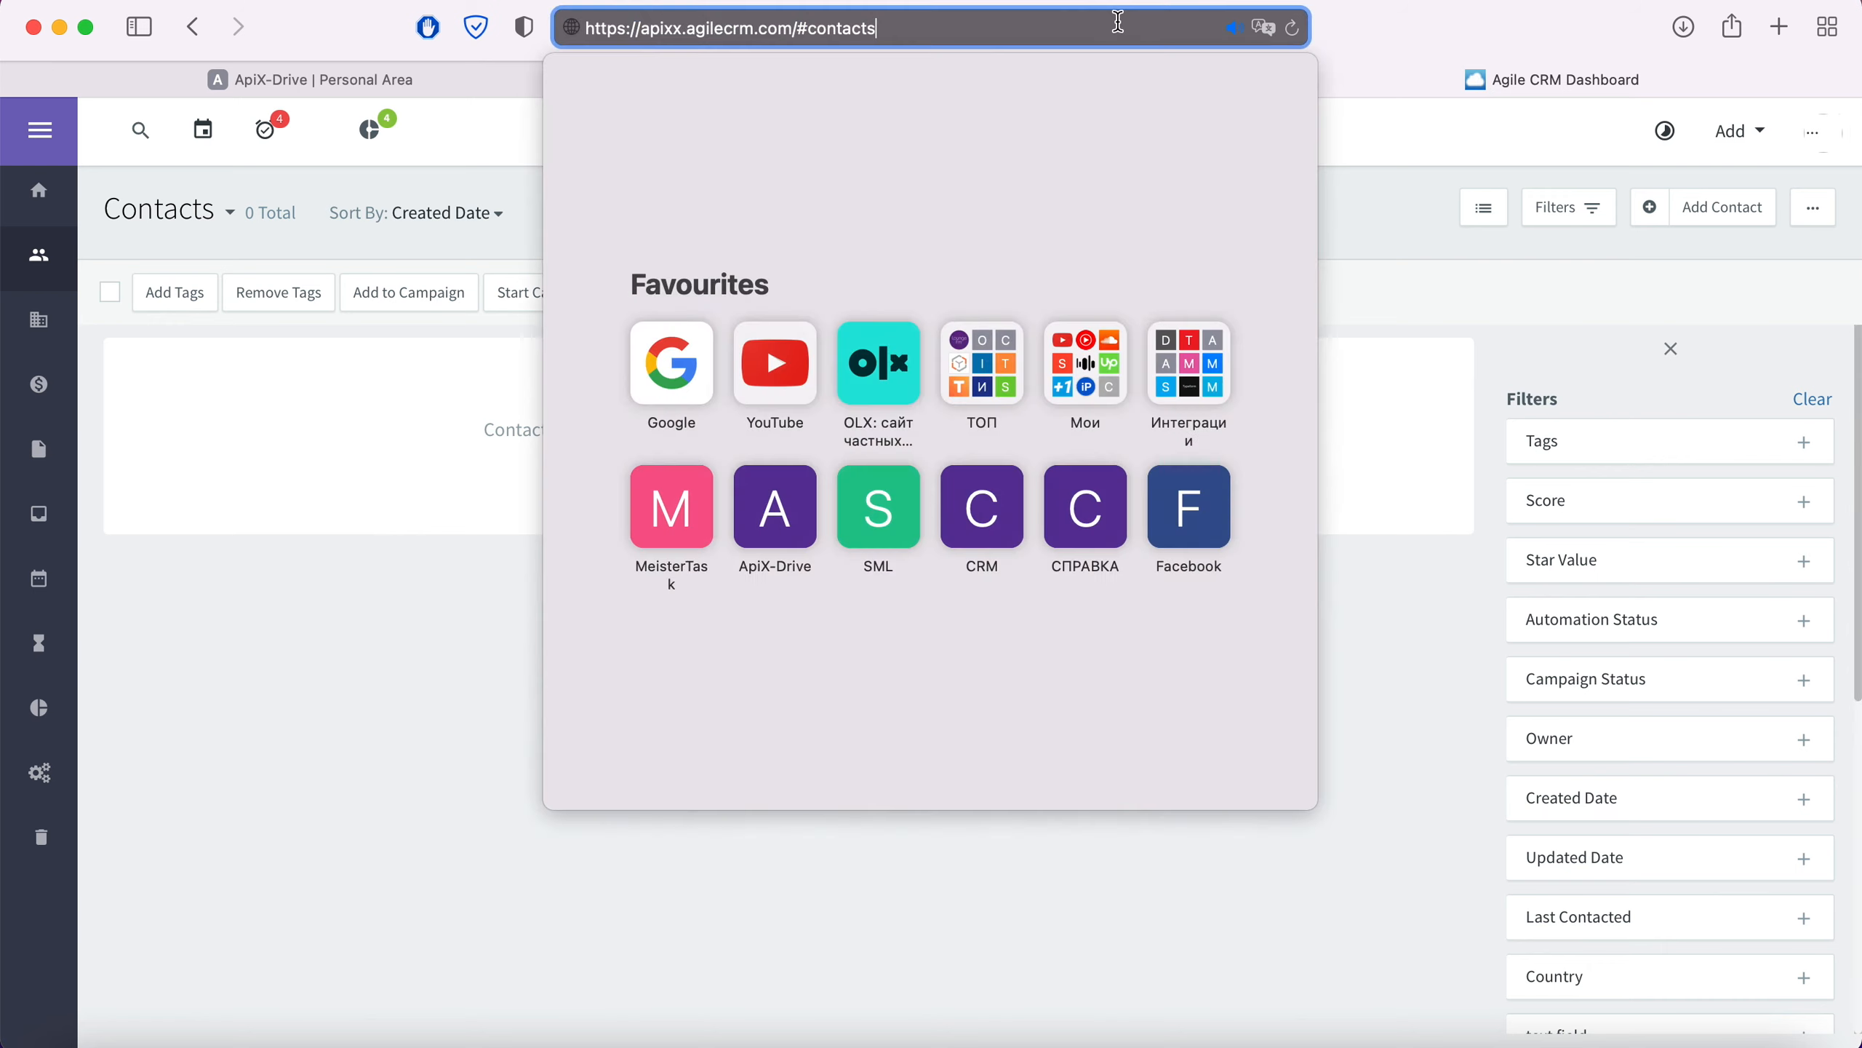
double_click(648, 29)
right_click(655, 31)
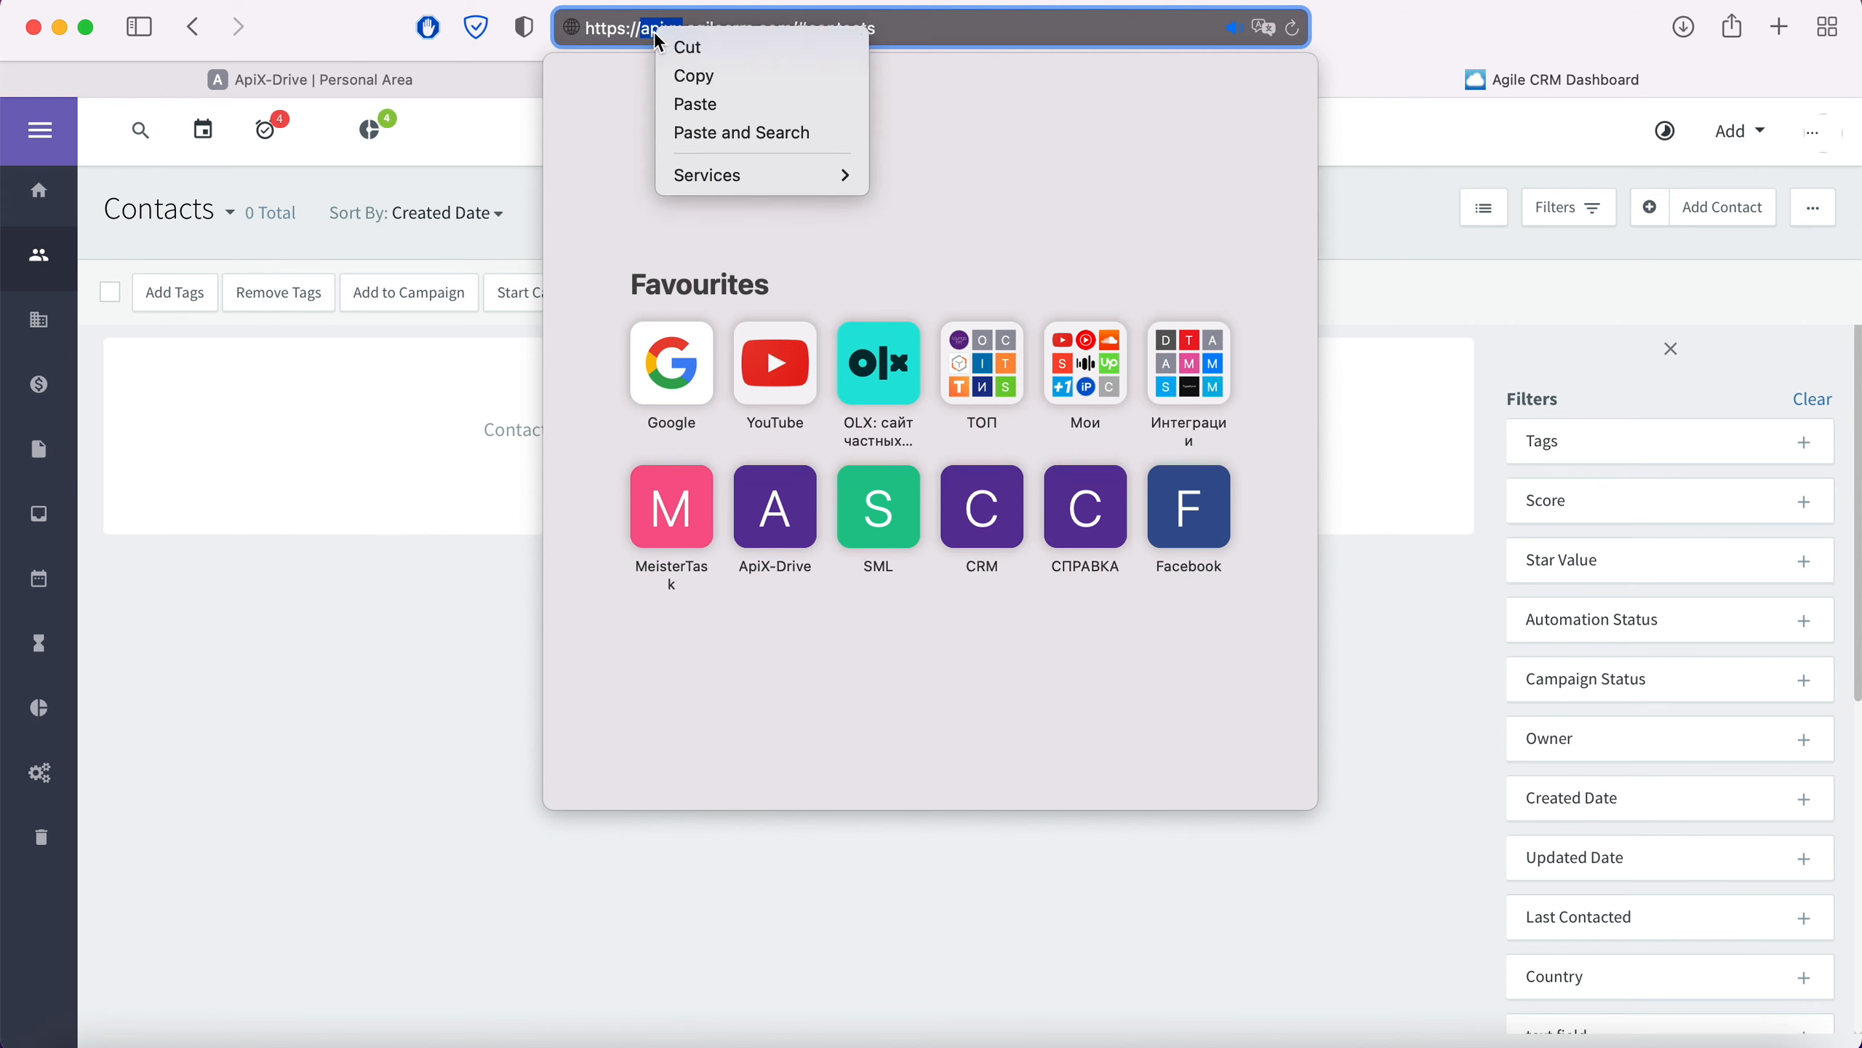
click(692, 72)
- Fill in the Agile CRM integration setup with the domain apixx and the account's login e-mail
click(459, 76)
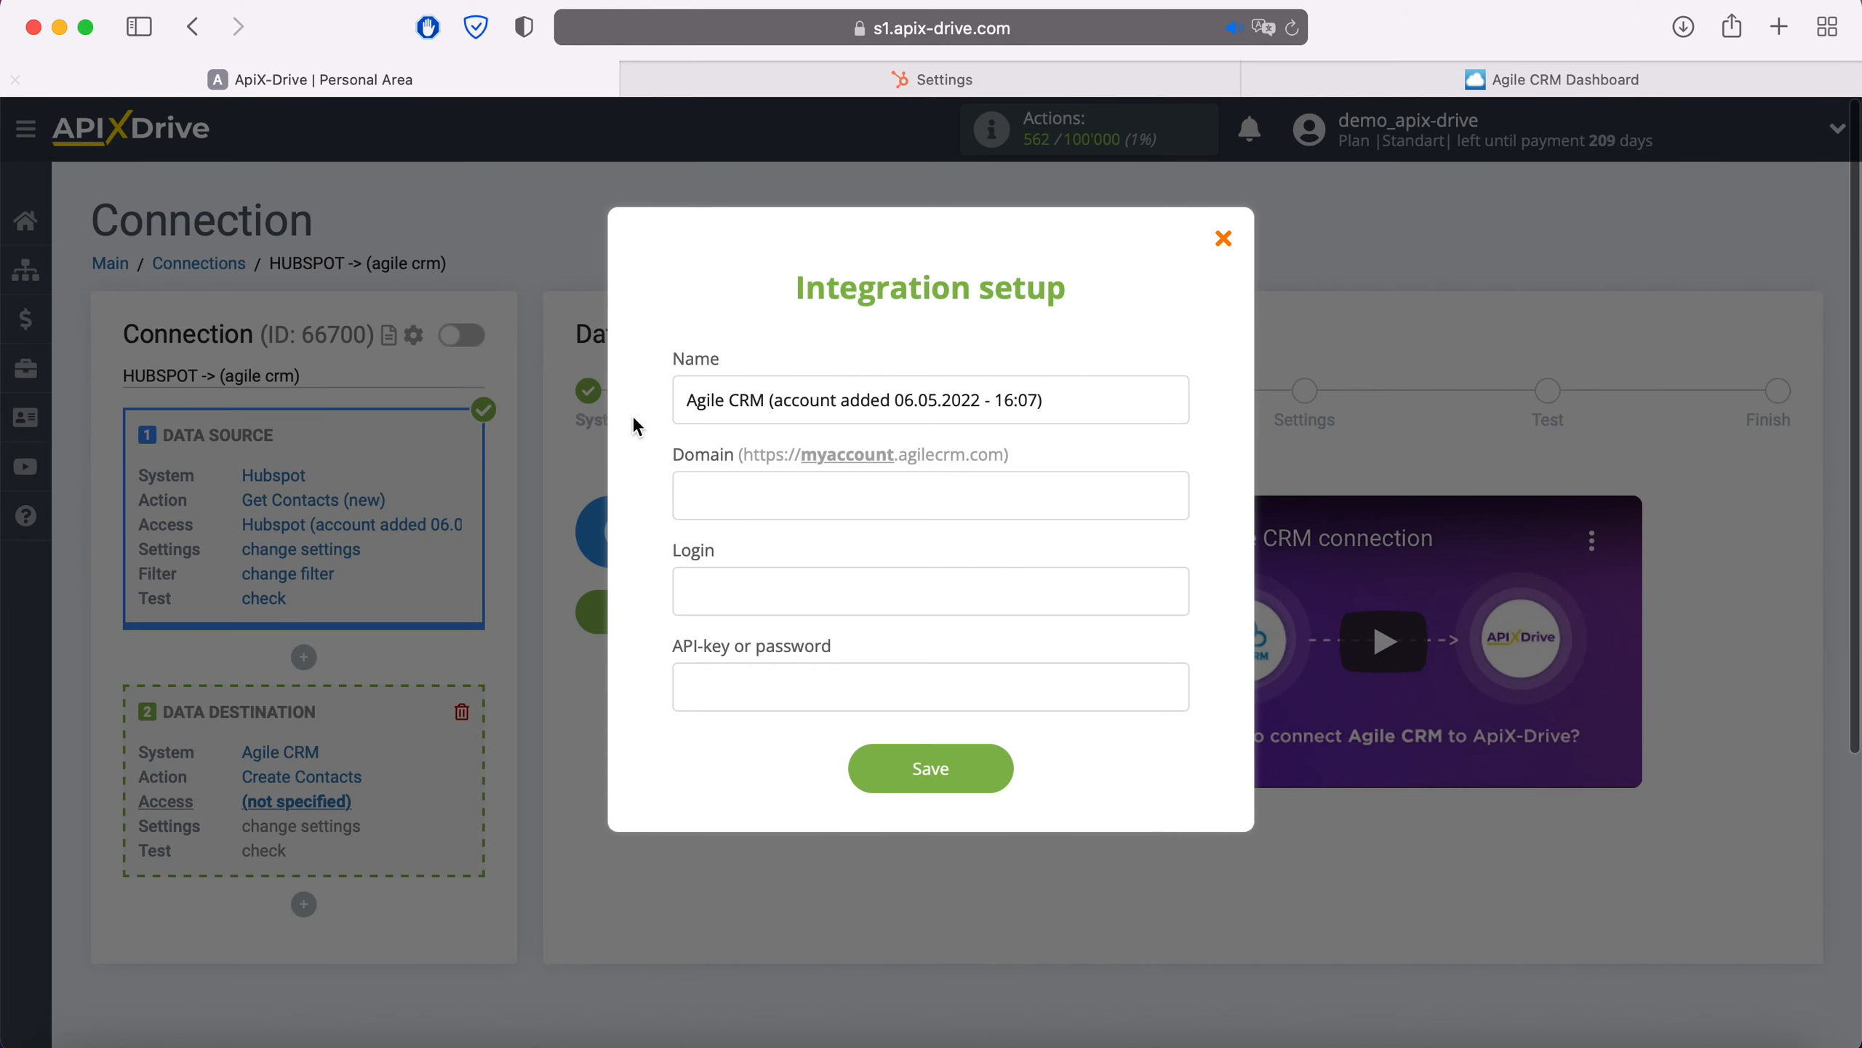
right_click(751, 490)
click(818, 578)
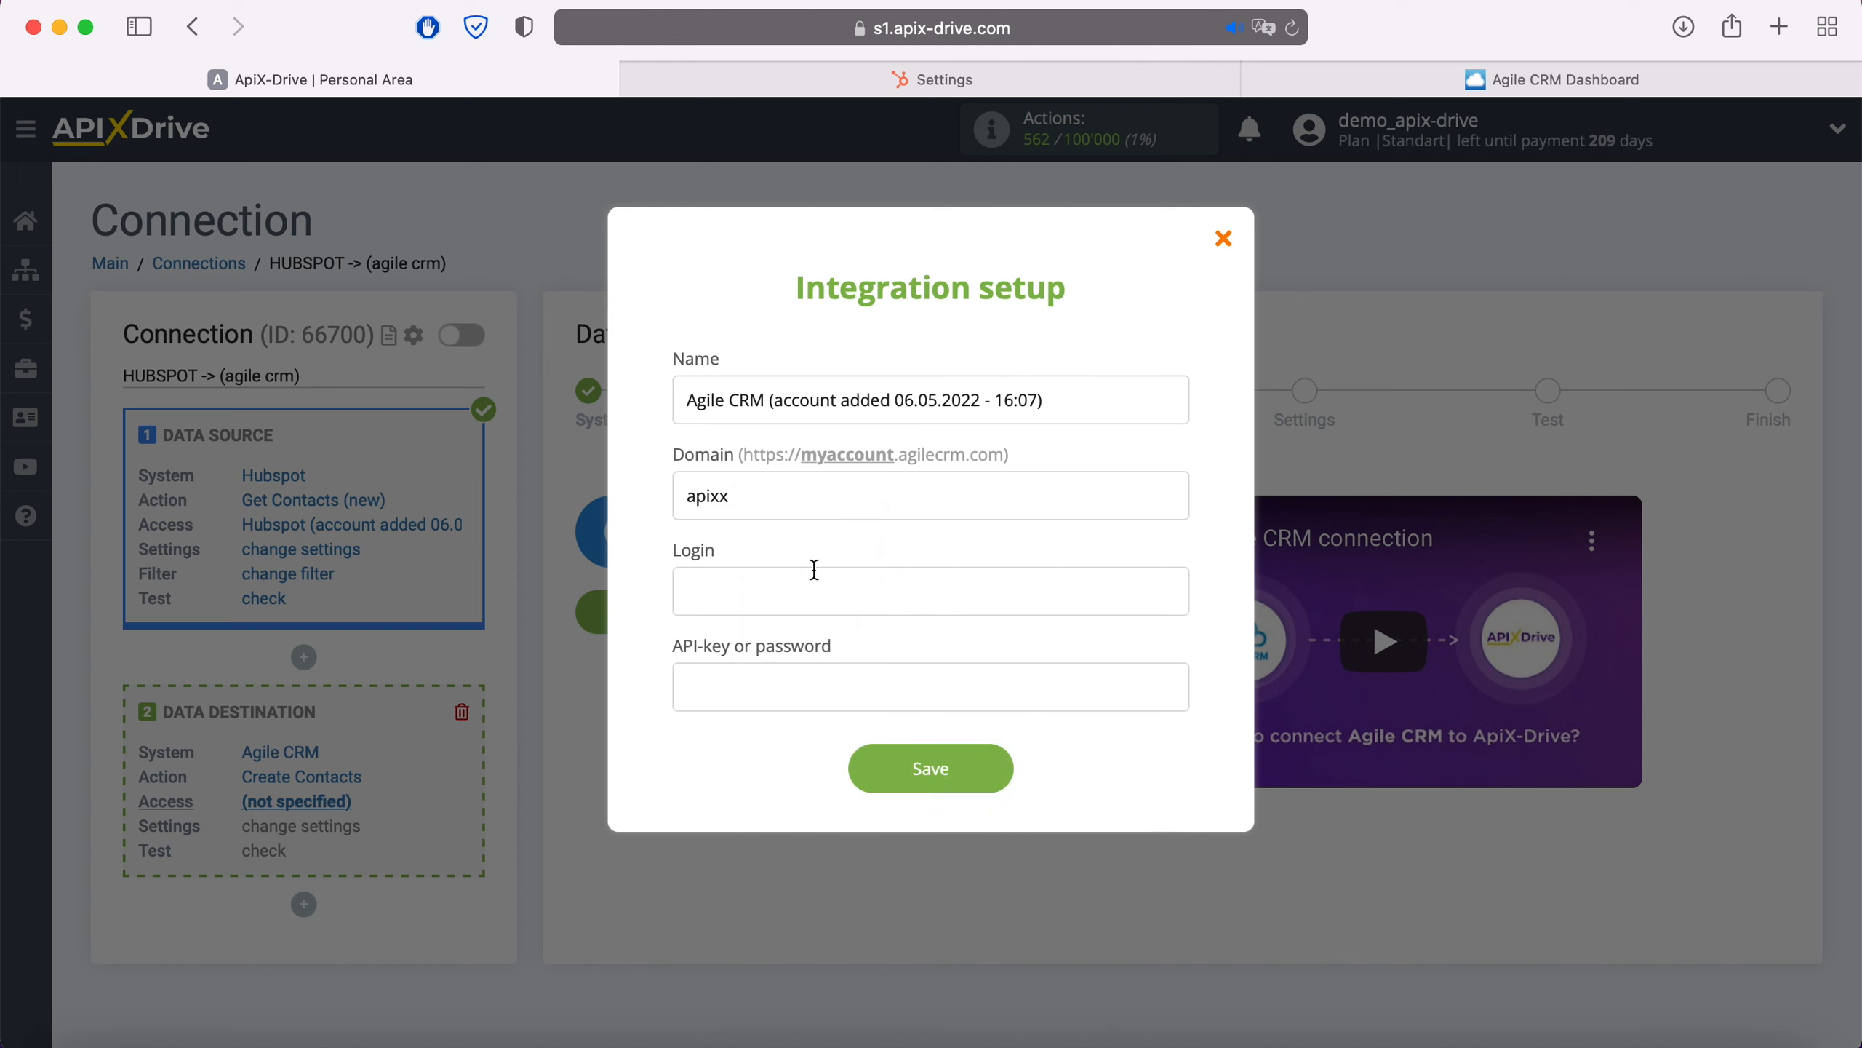
right_click(786, 579)
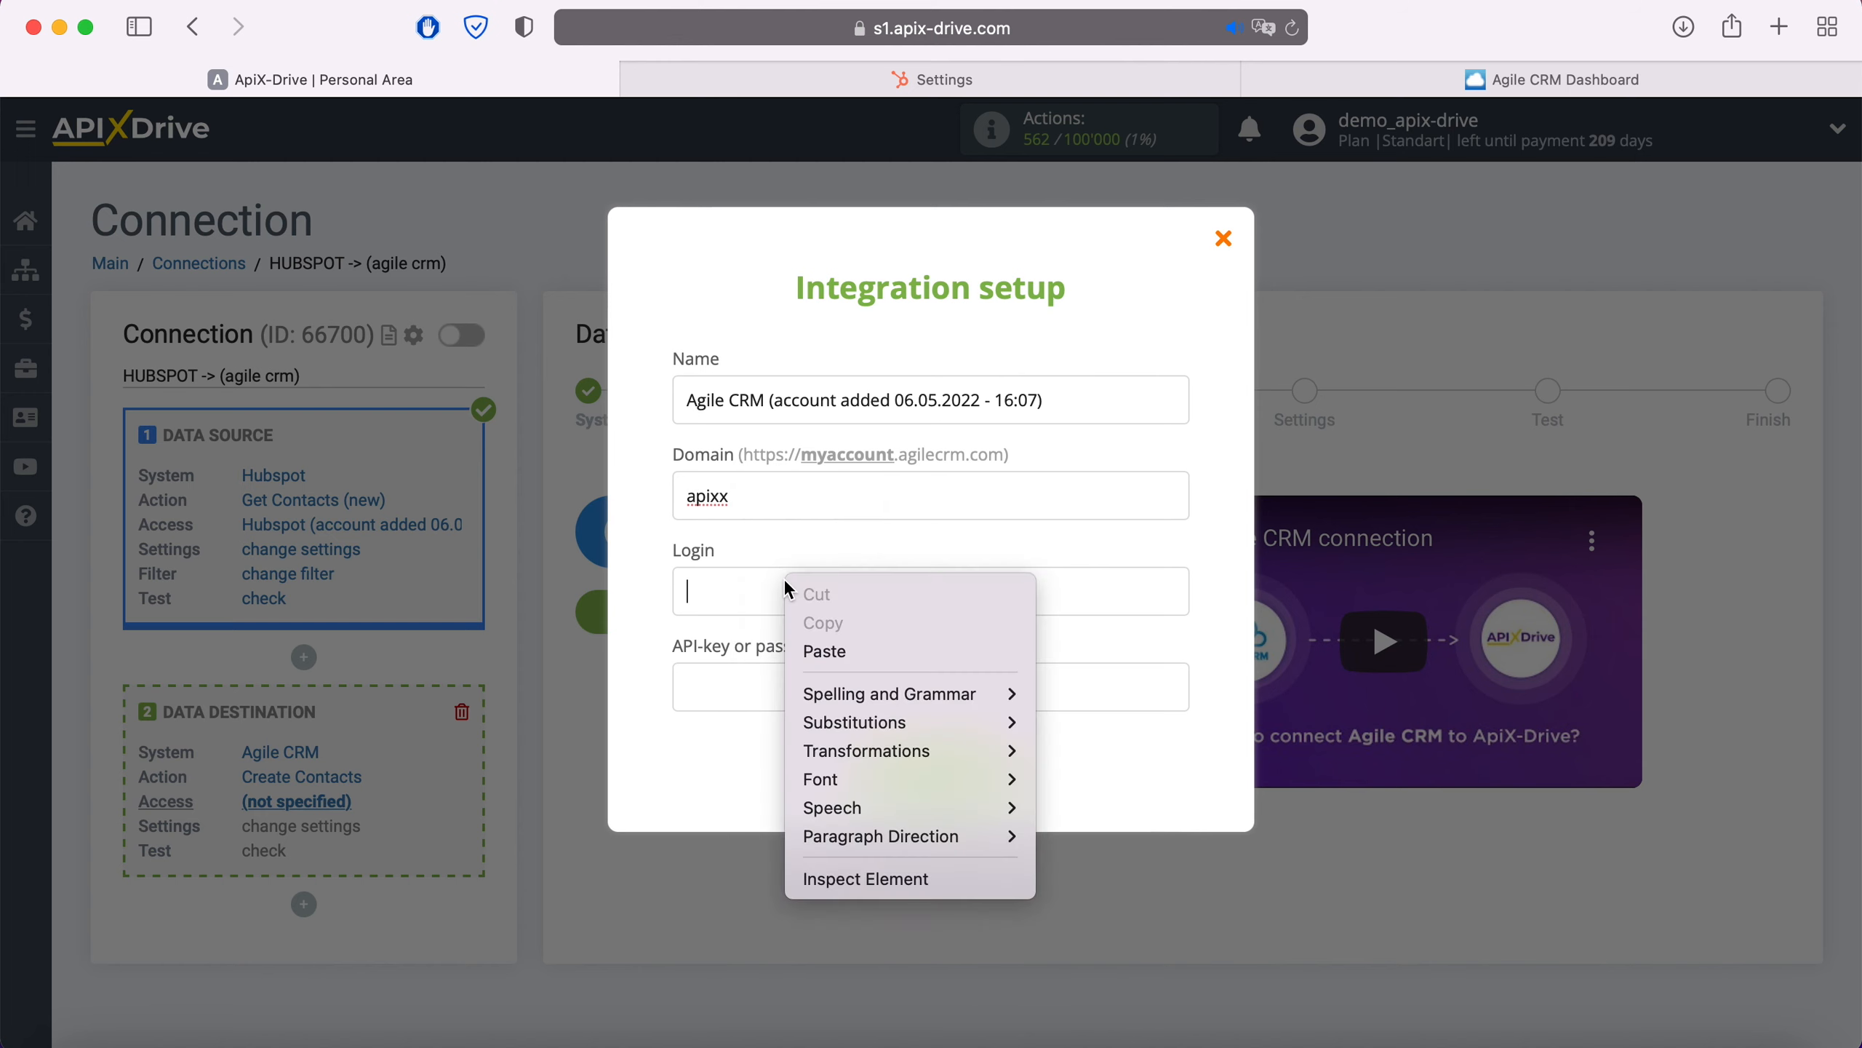
click(838, 652)
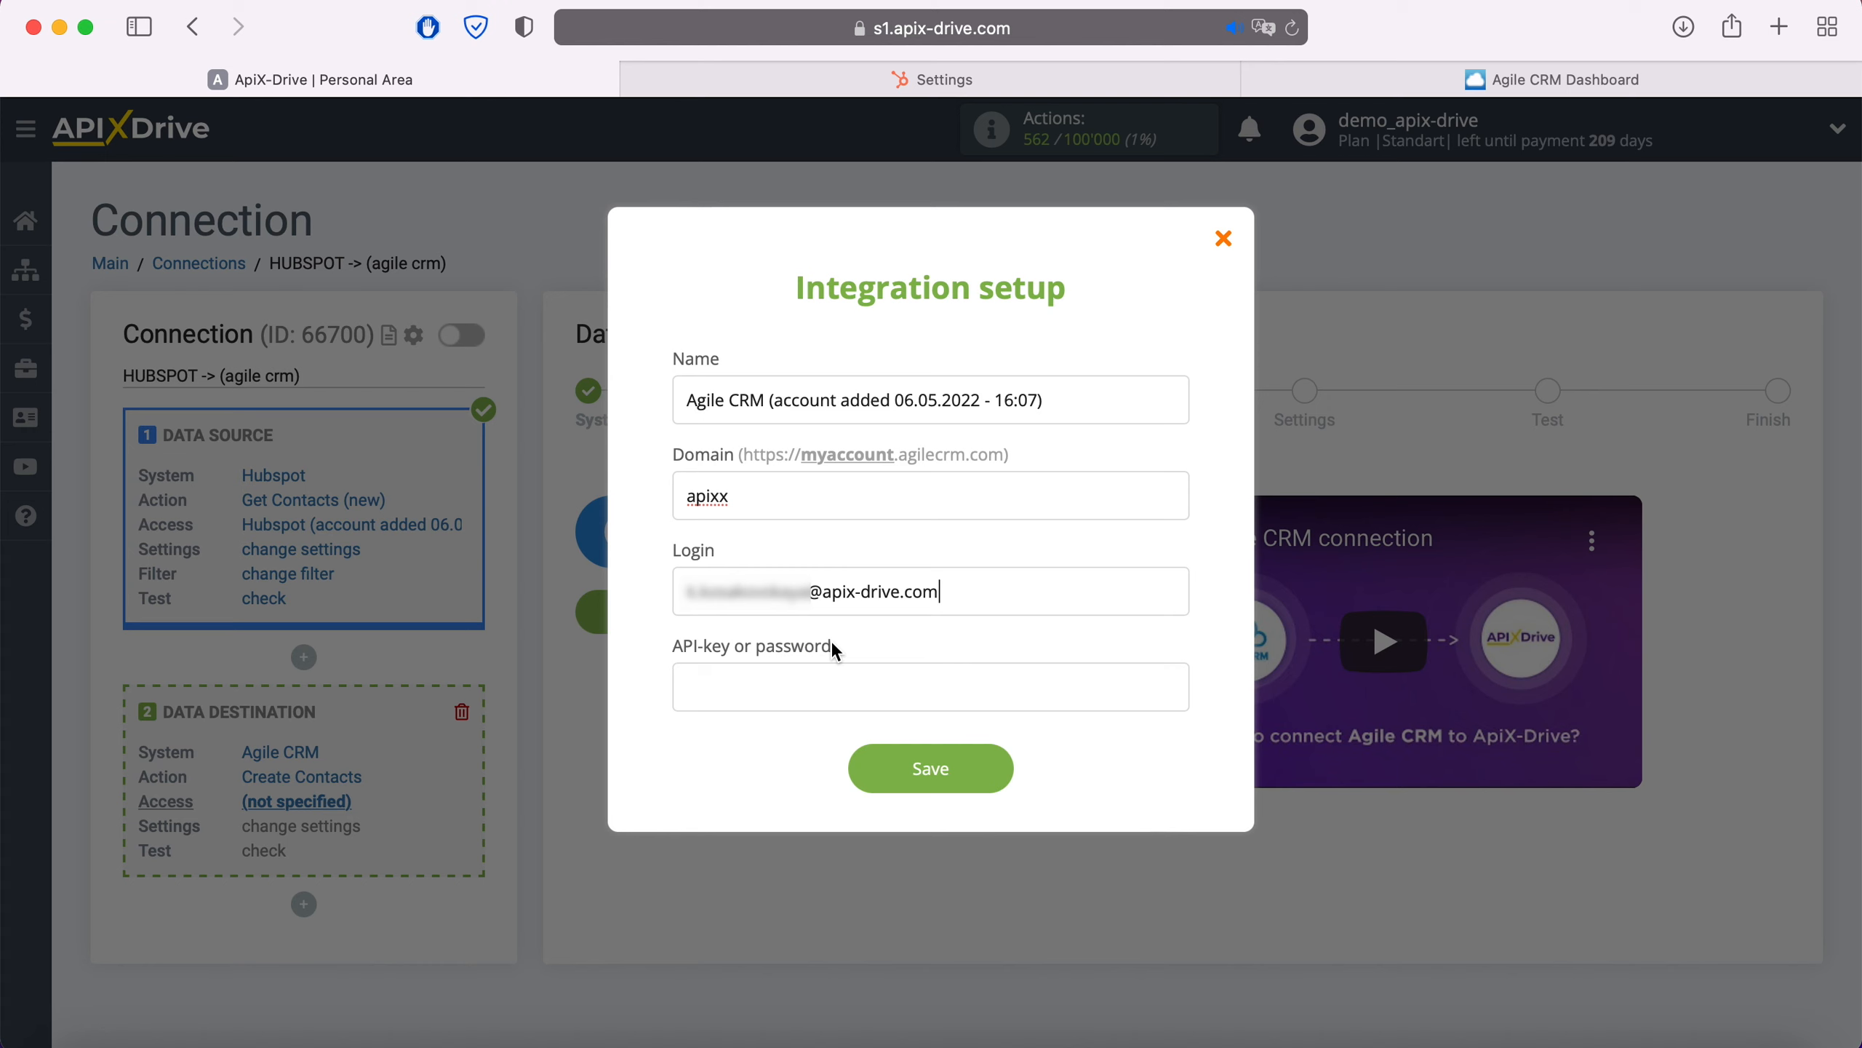
- Switch to Agile CRM and copy the REST API key from the Developers & API section of Admin Settings
click(1474, 78)
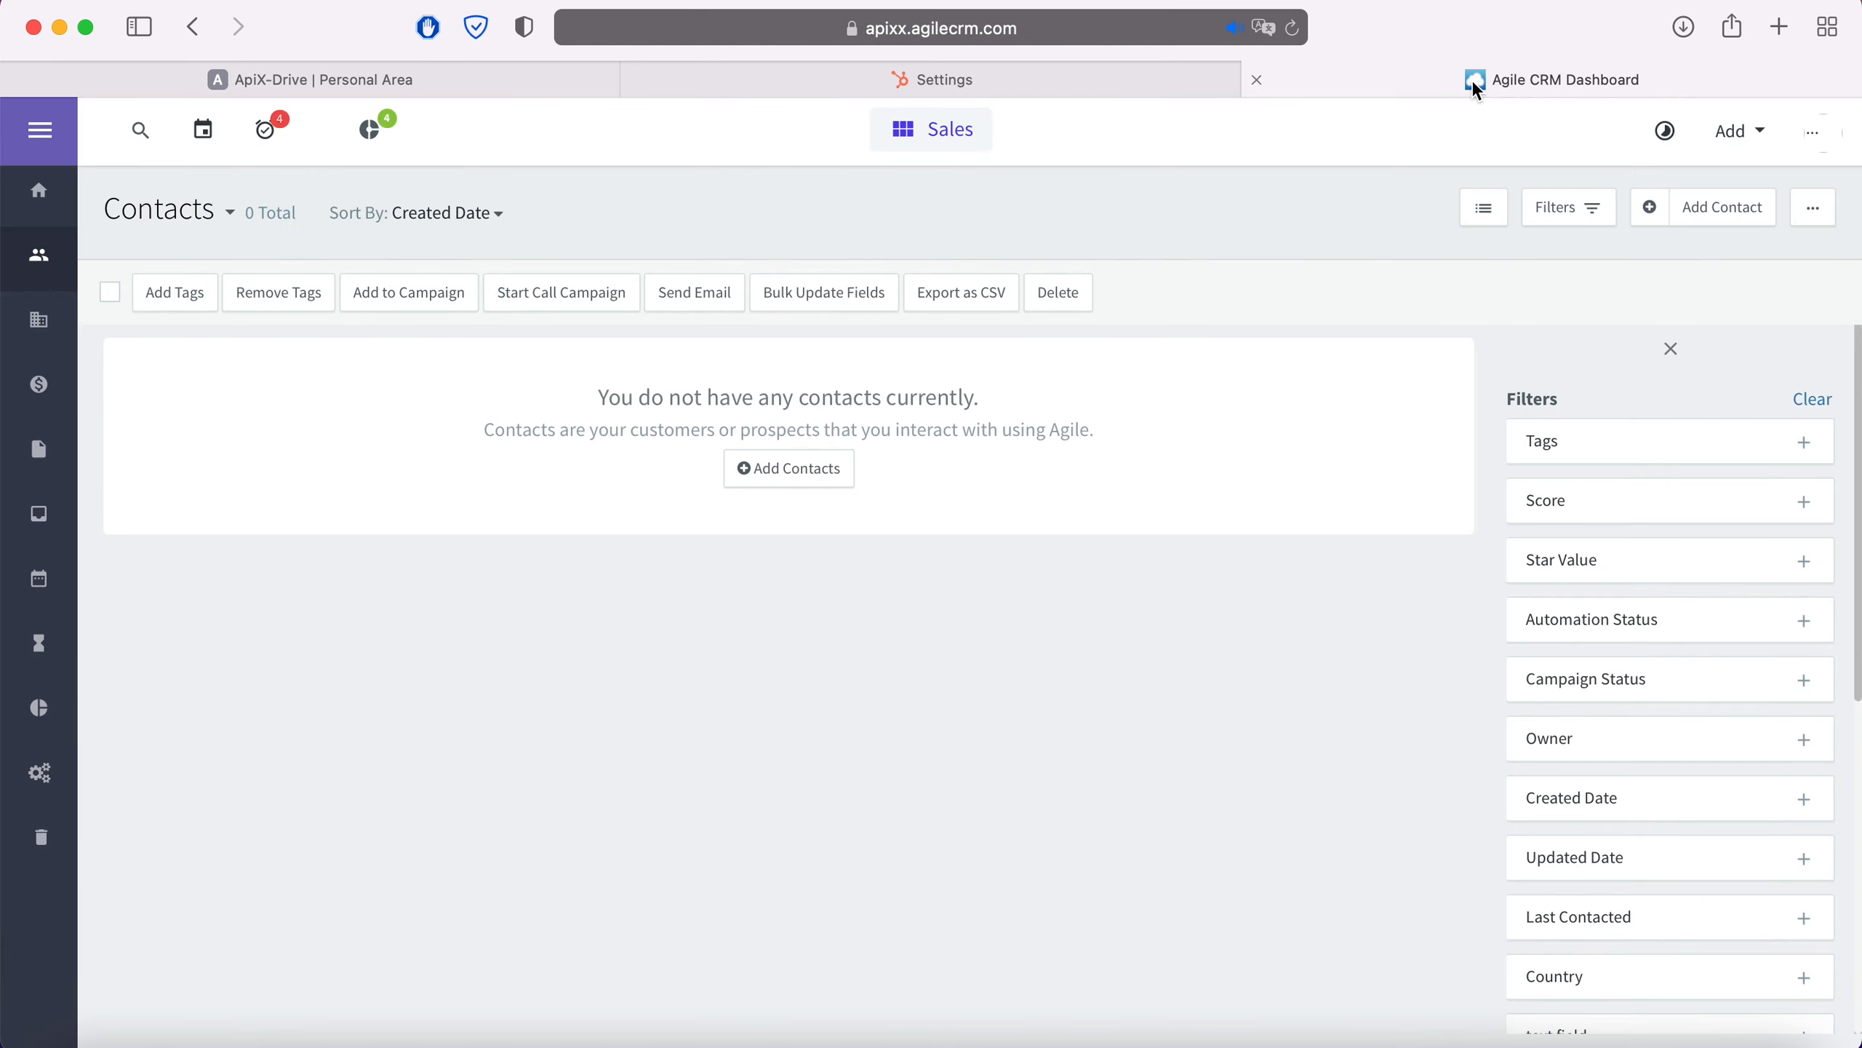
click(1821, 135)
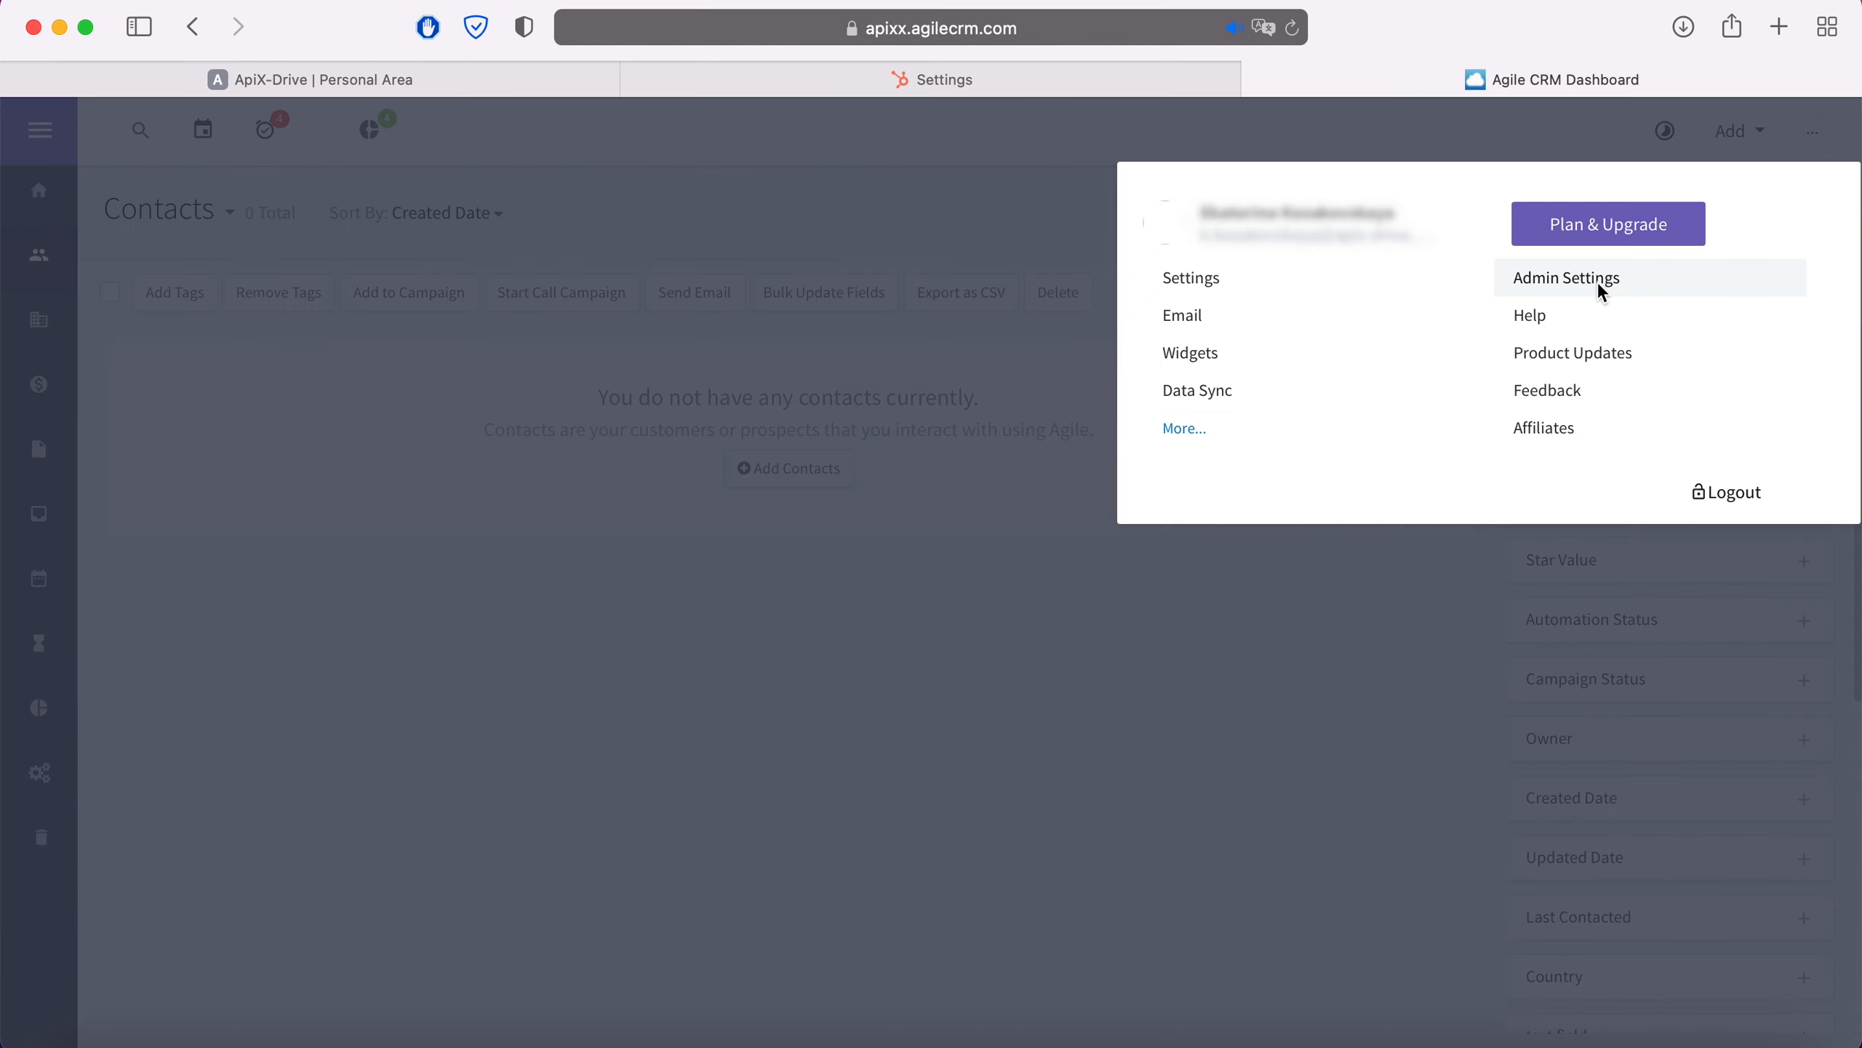
click(1598, 284)
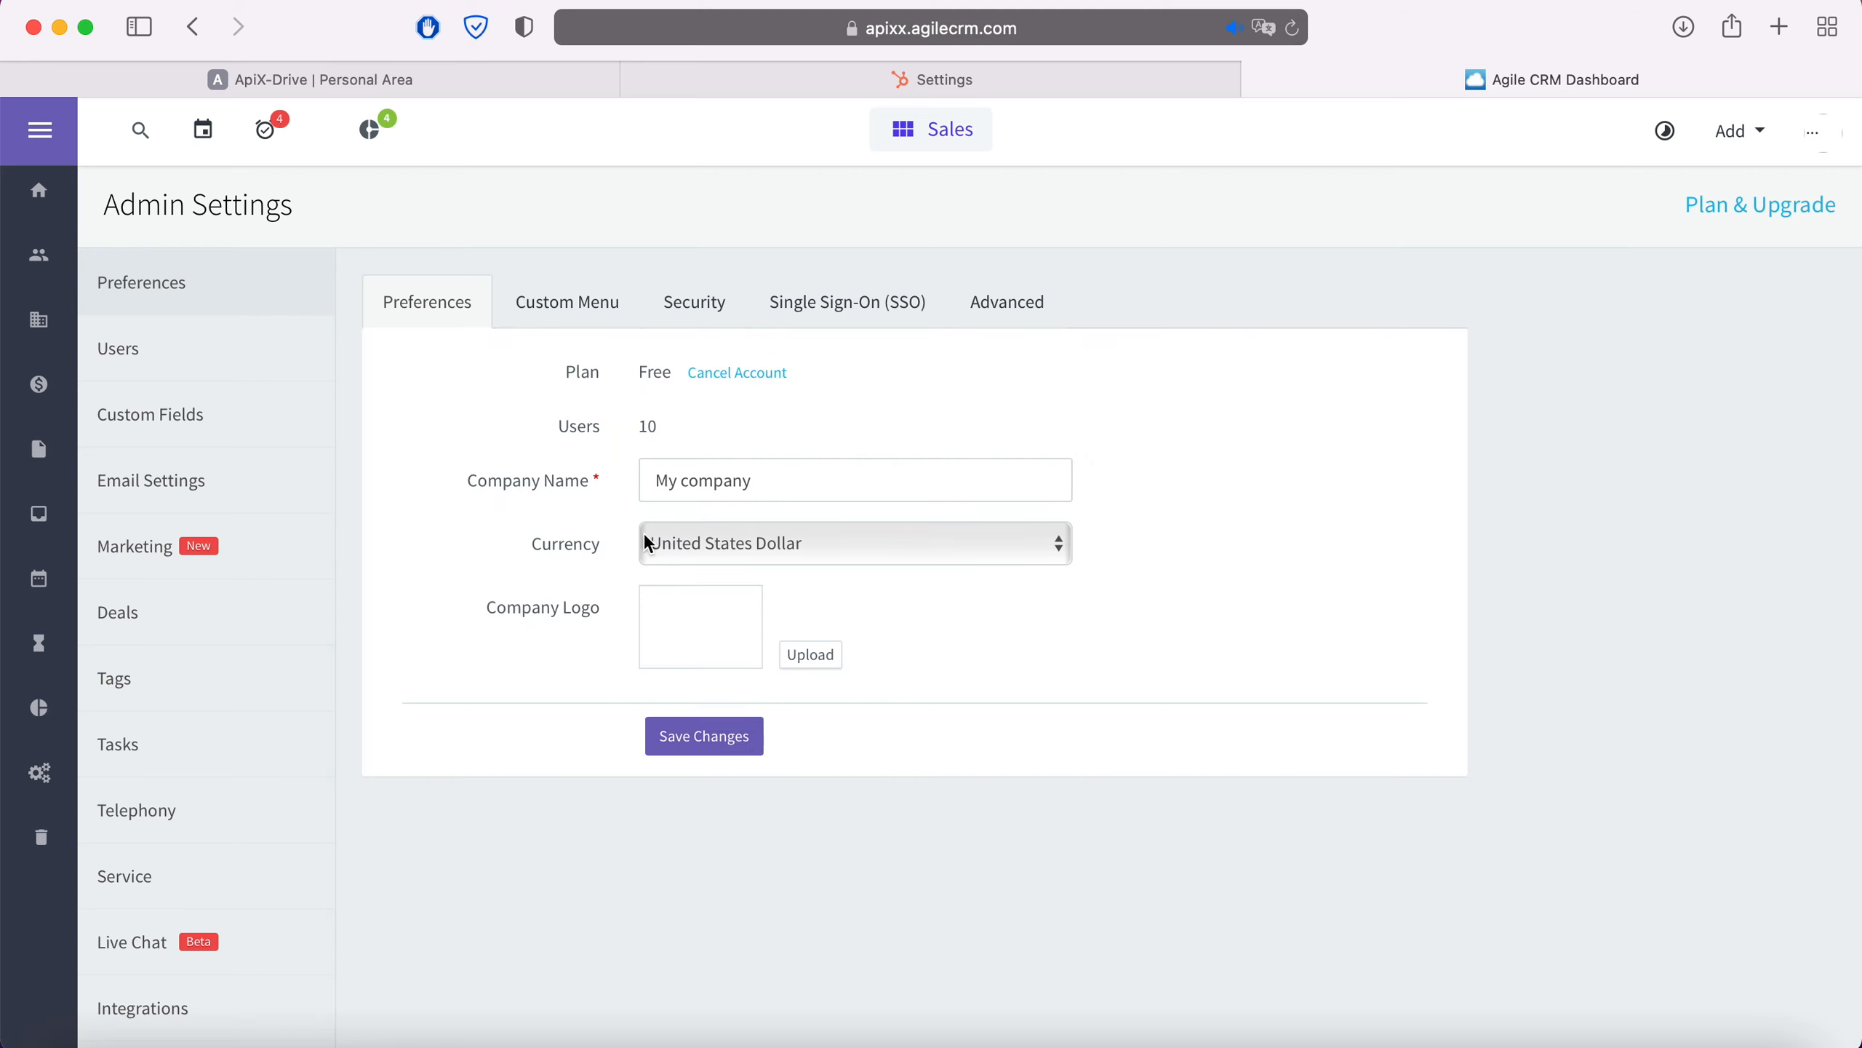
scroll(154, 623, down, 5)
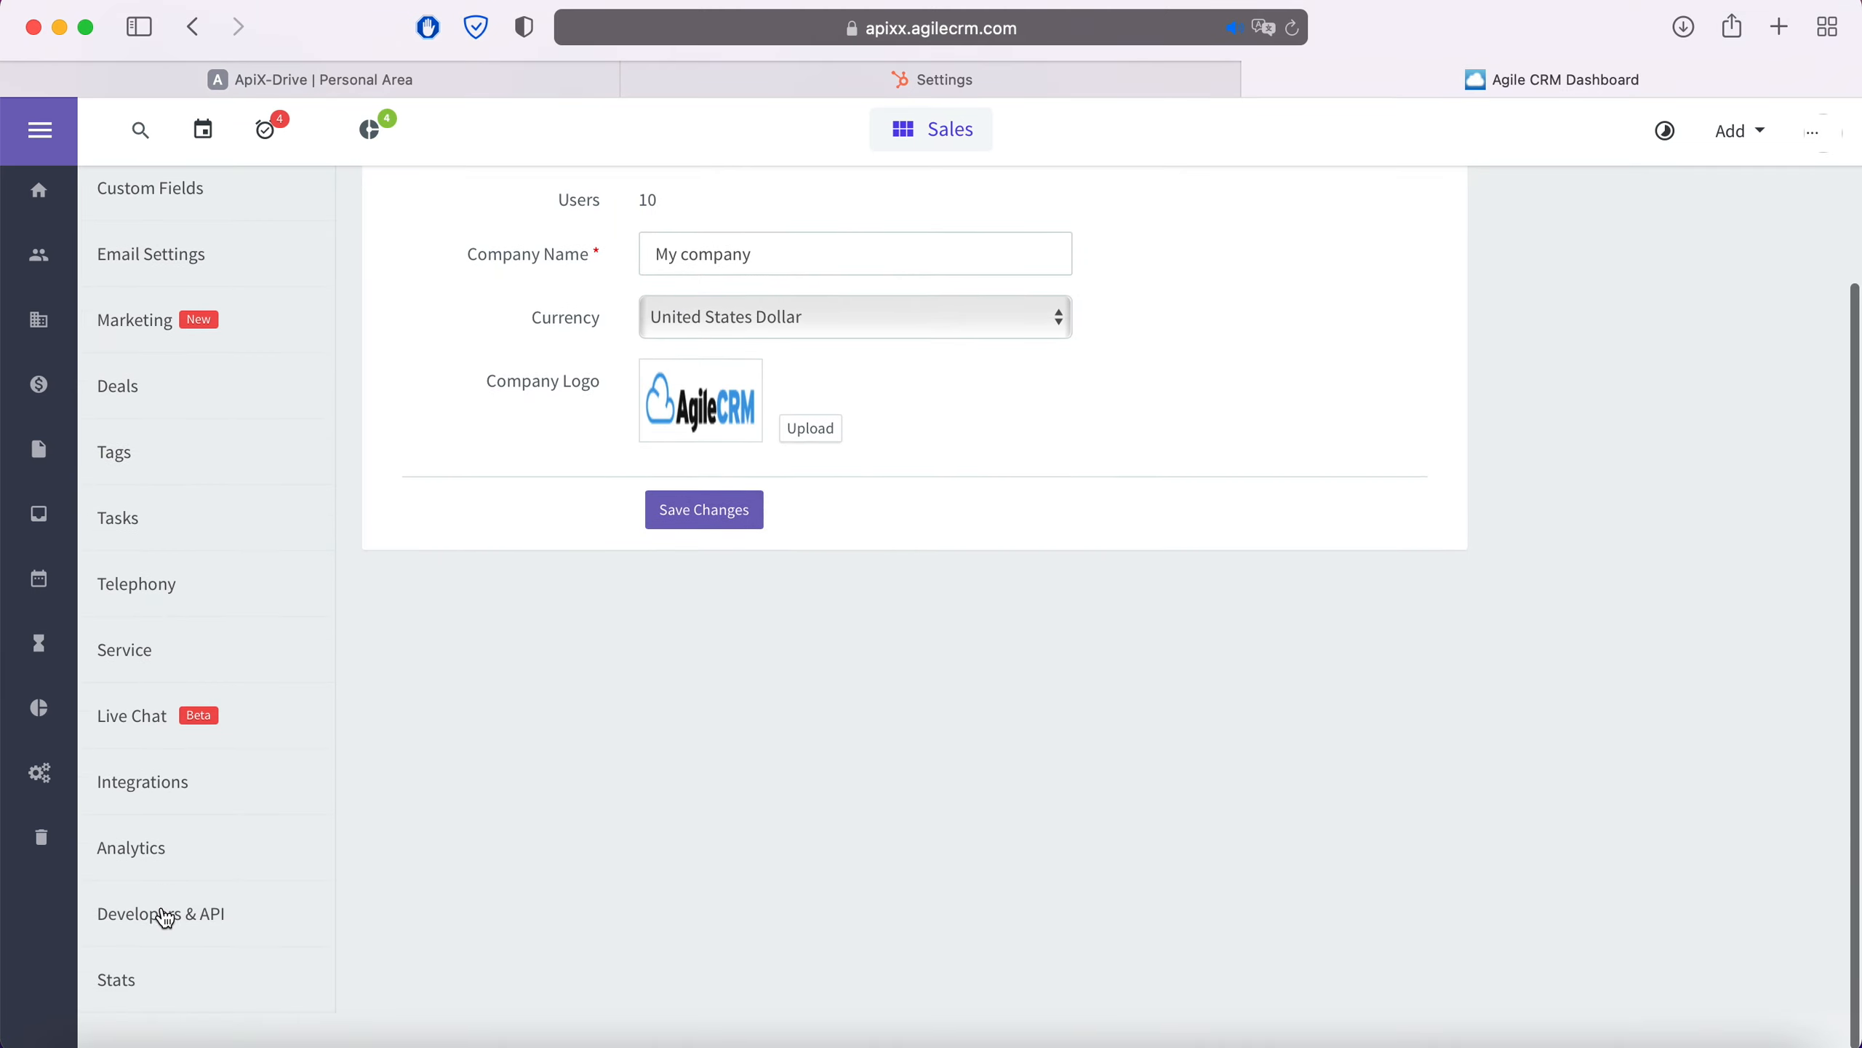
click(162, 911)
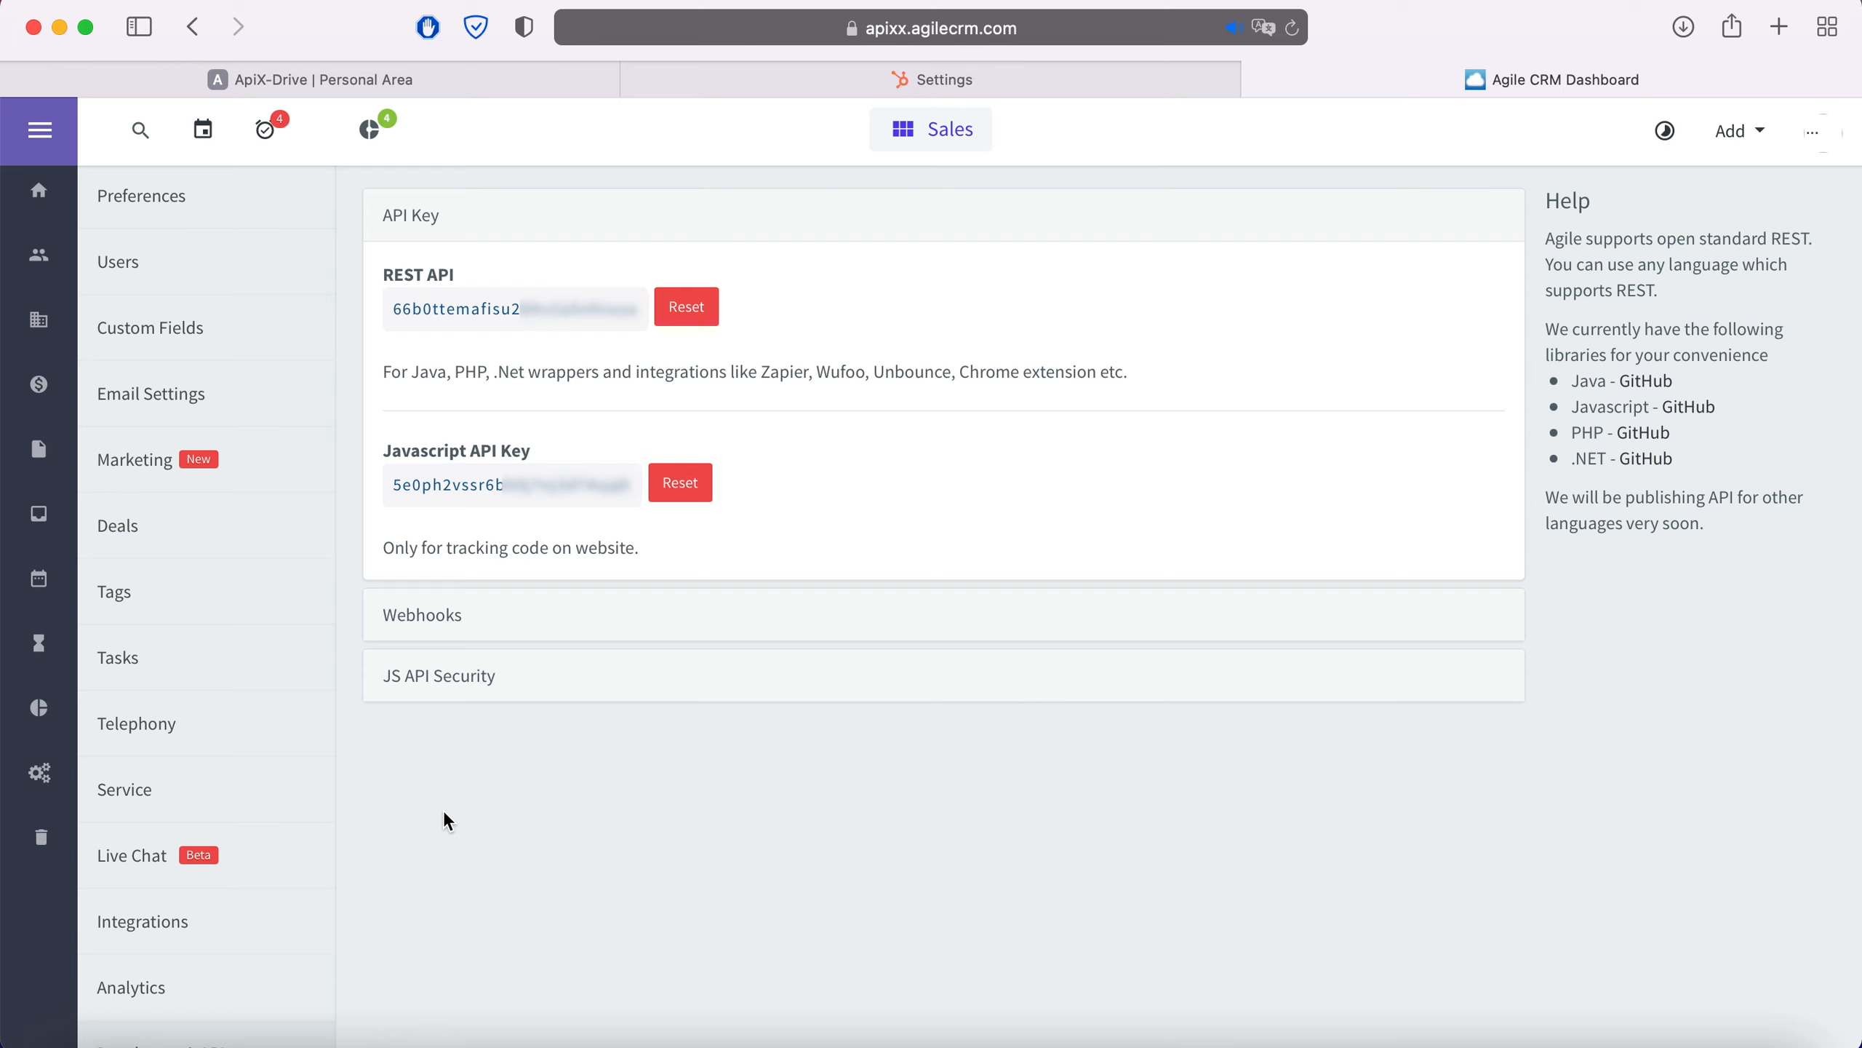
drag(394, 309, 575, 299)
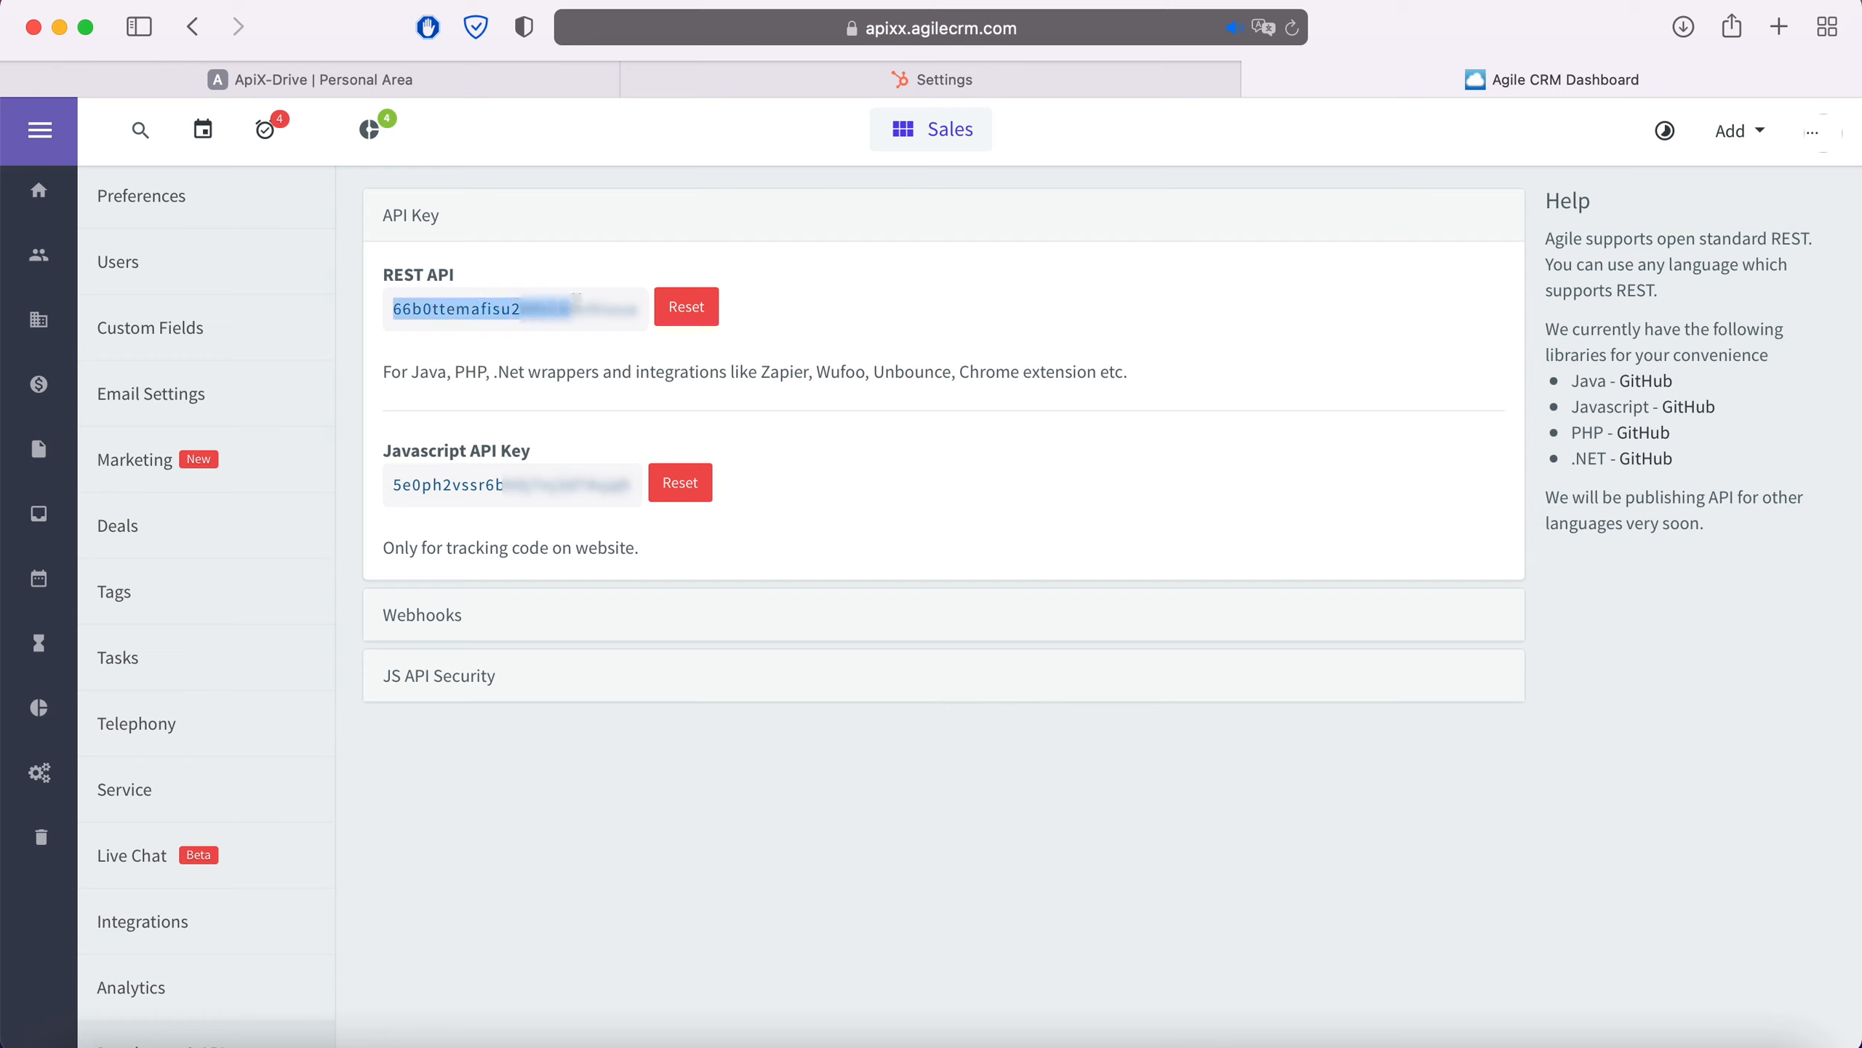
right_click(635, 307)
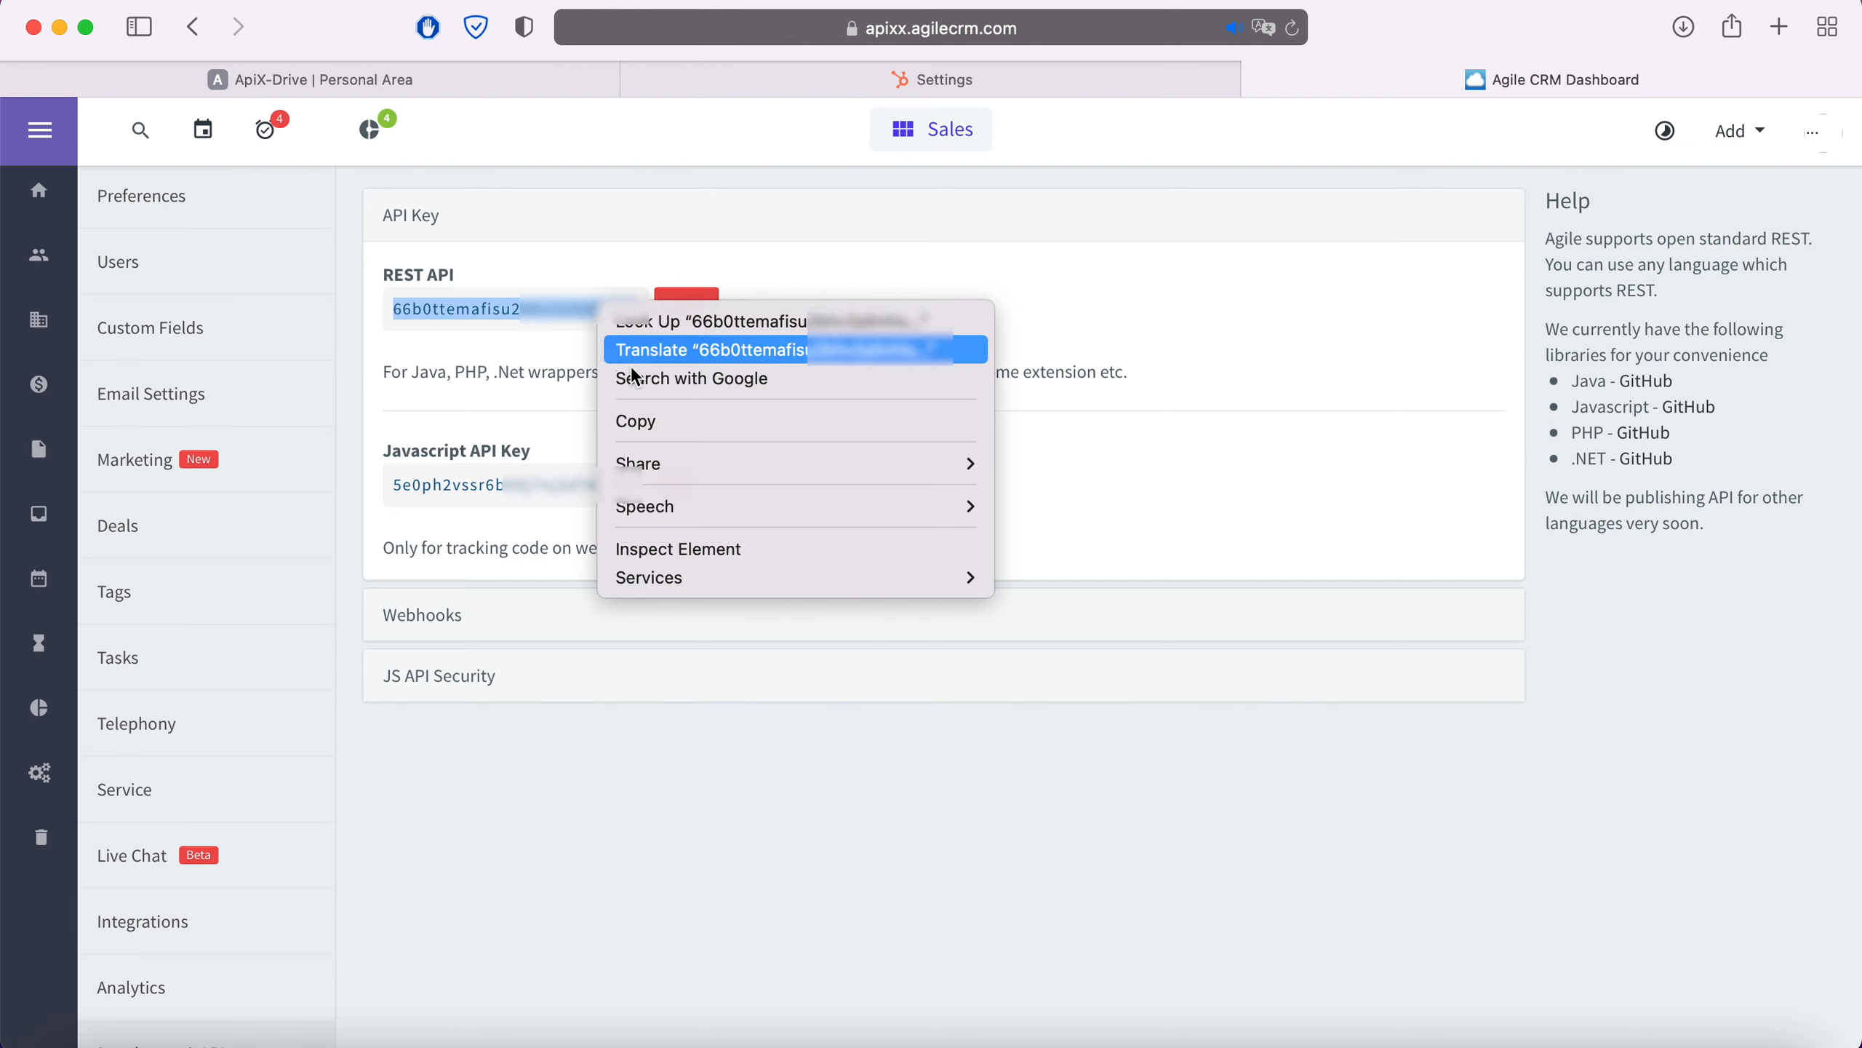
click(655, 420)
- Return to ApiX-Drive, paste the API key into the Agile CRM integration setup and save the account
click(510, 83)
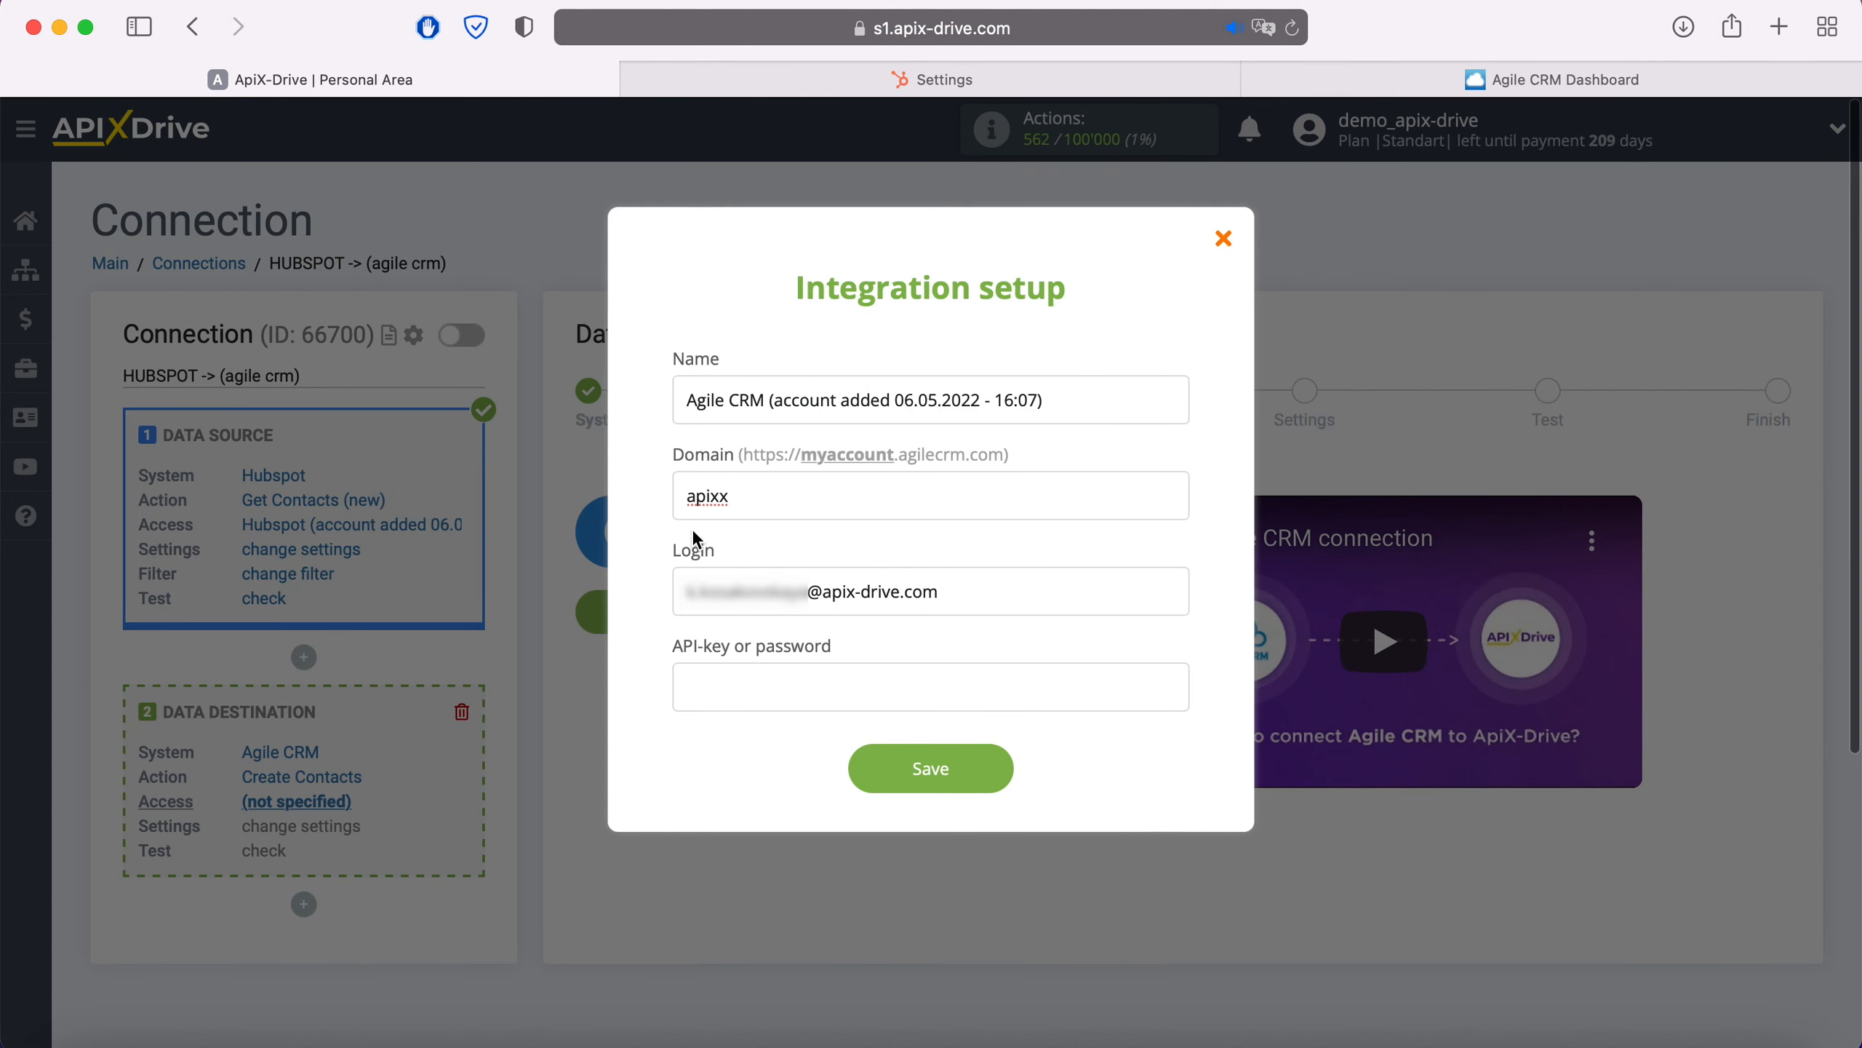
right_click(752, 705)
click(806, 761)
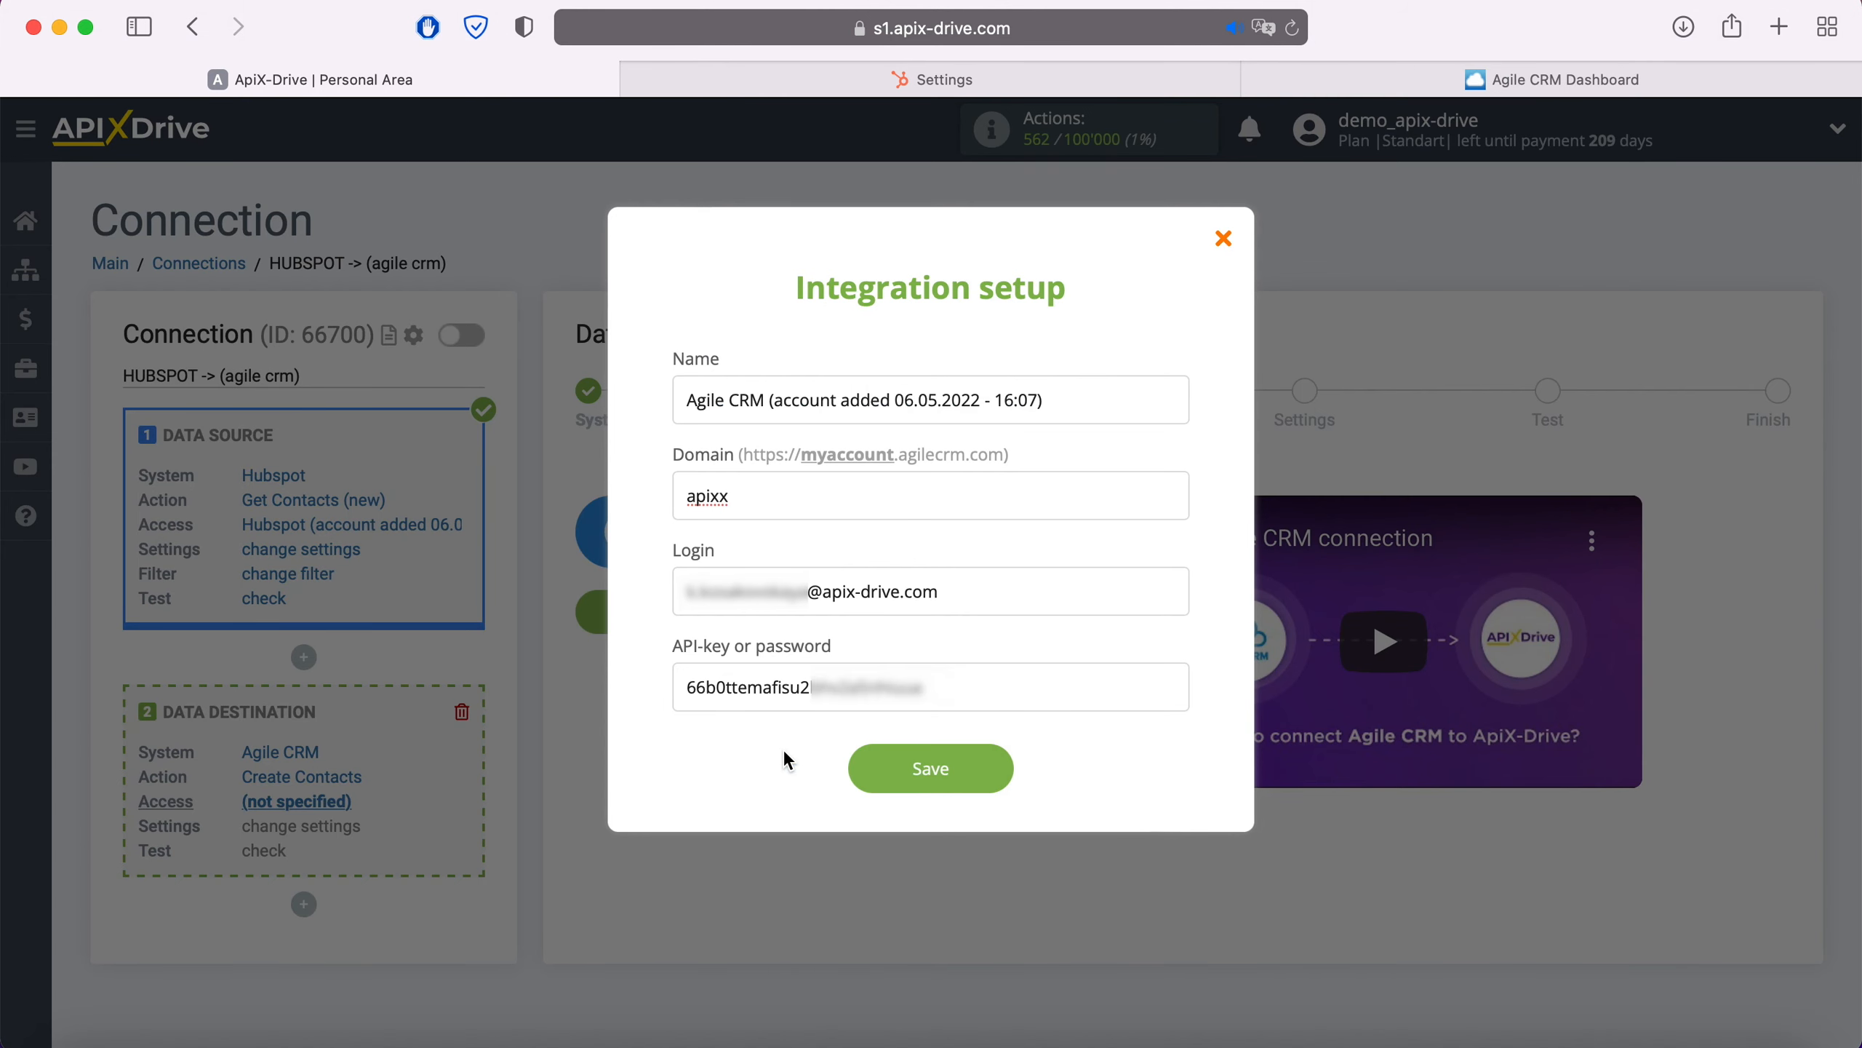
click(946, 782)
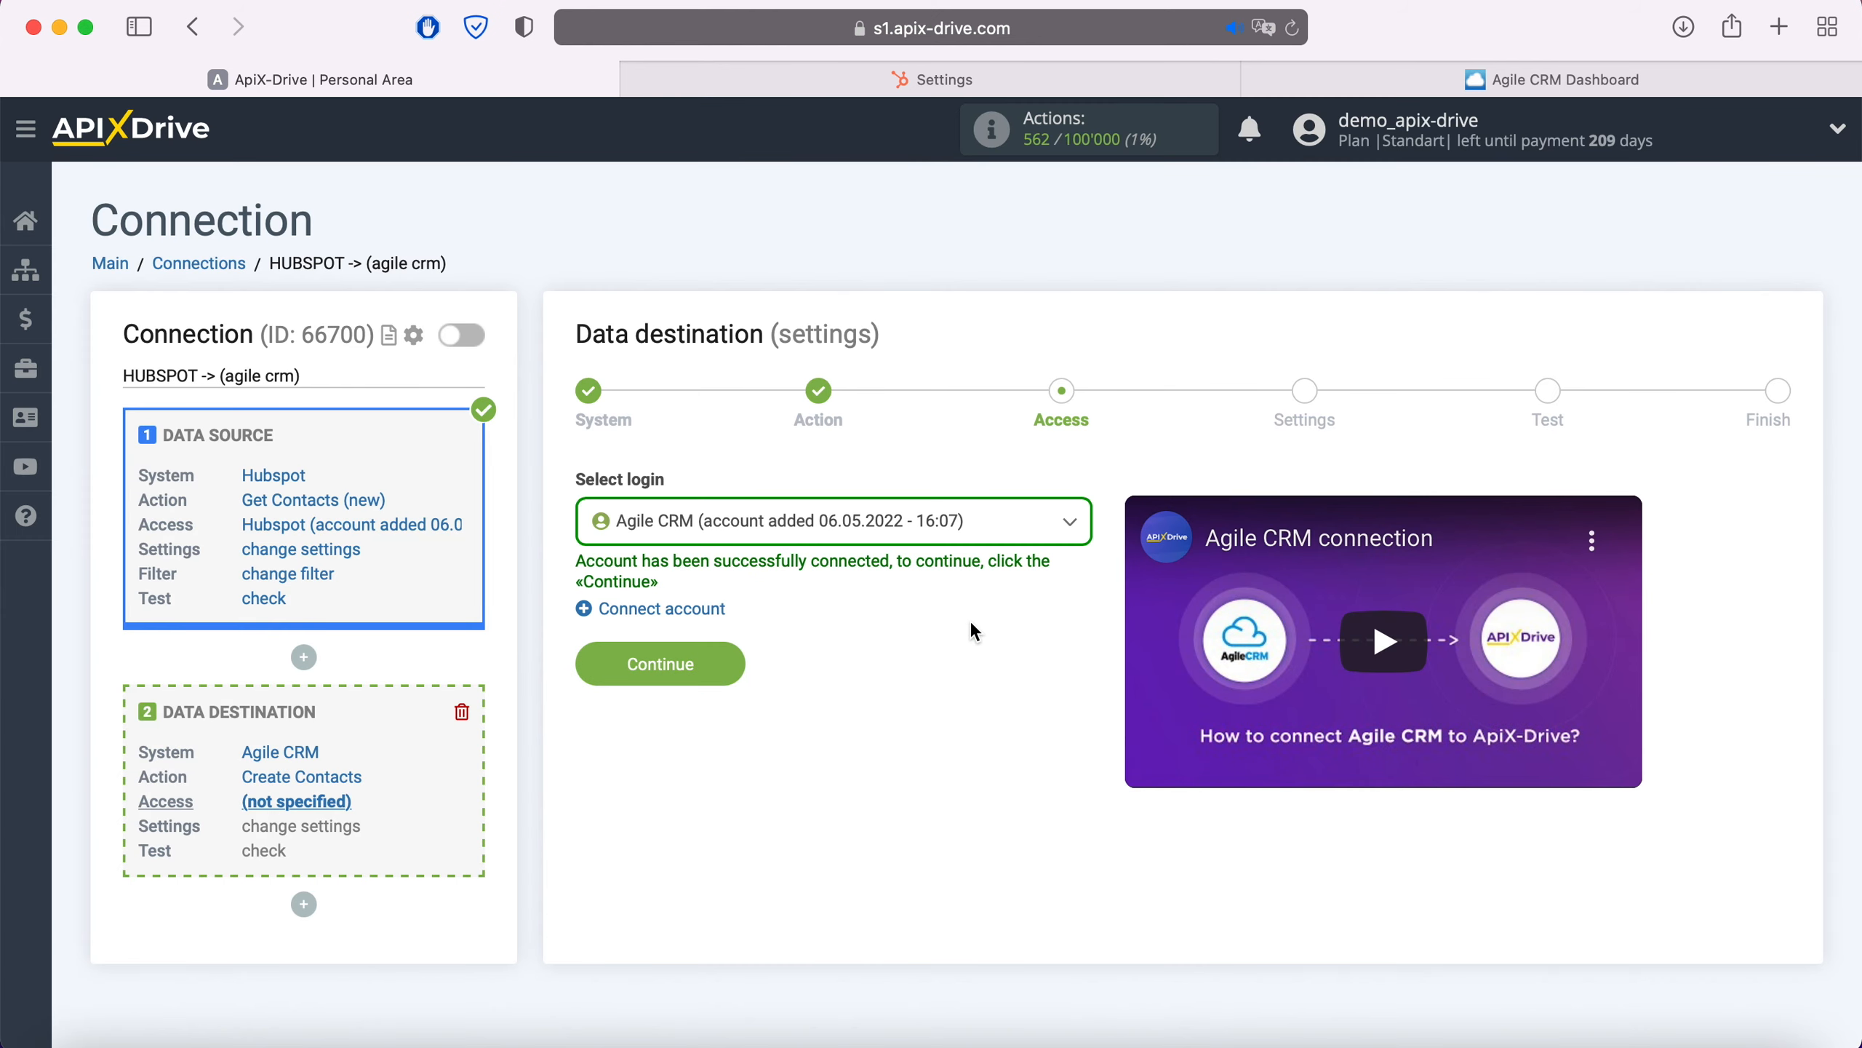
- Choose the newly connected Agile CRM account as the destination login and proceed to the destination settings
click(962, 526)
click(933, 673)
click(734, 660)
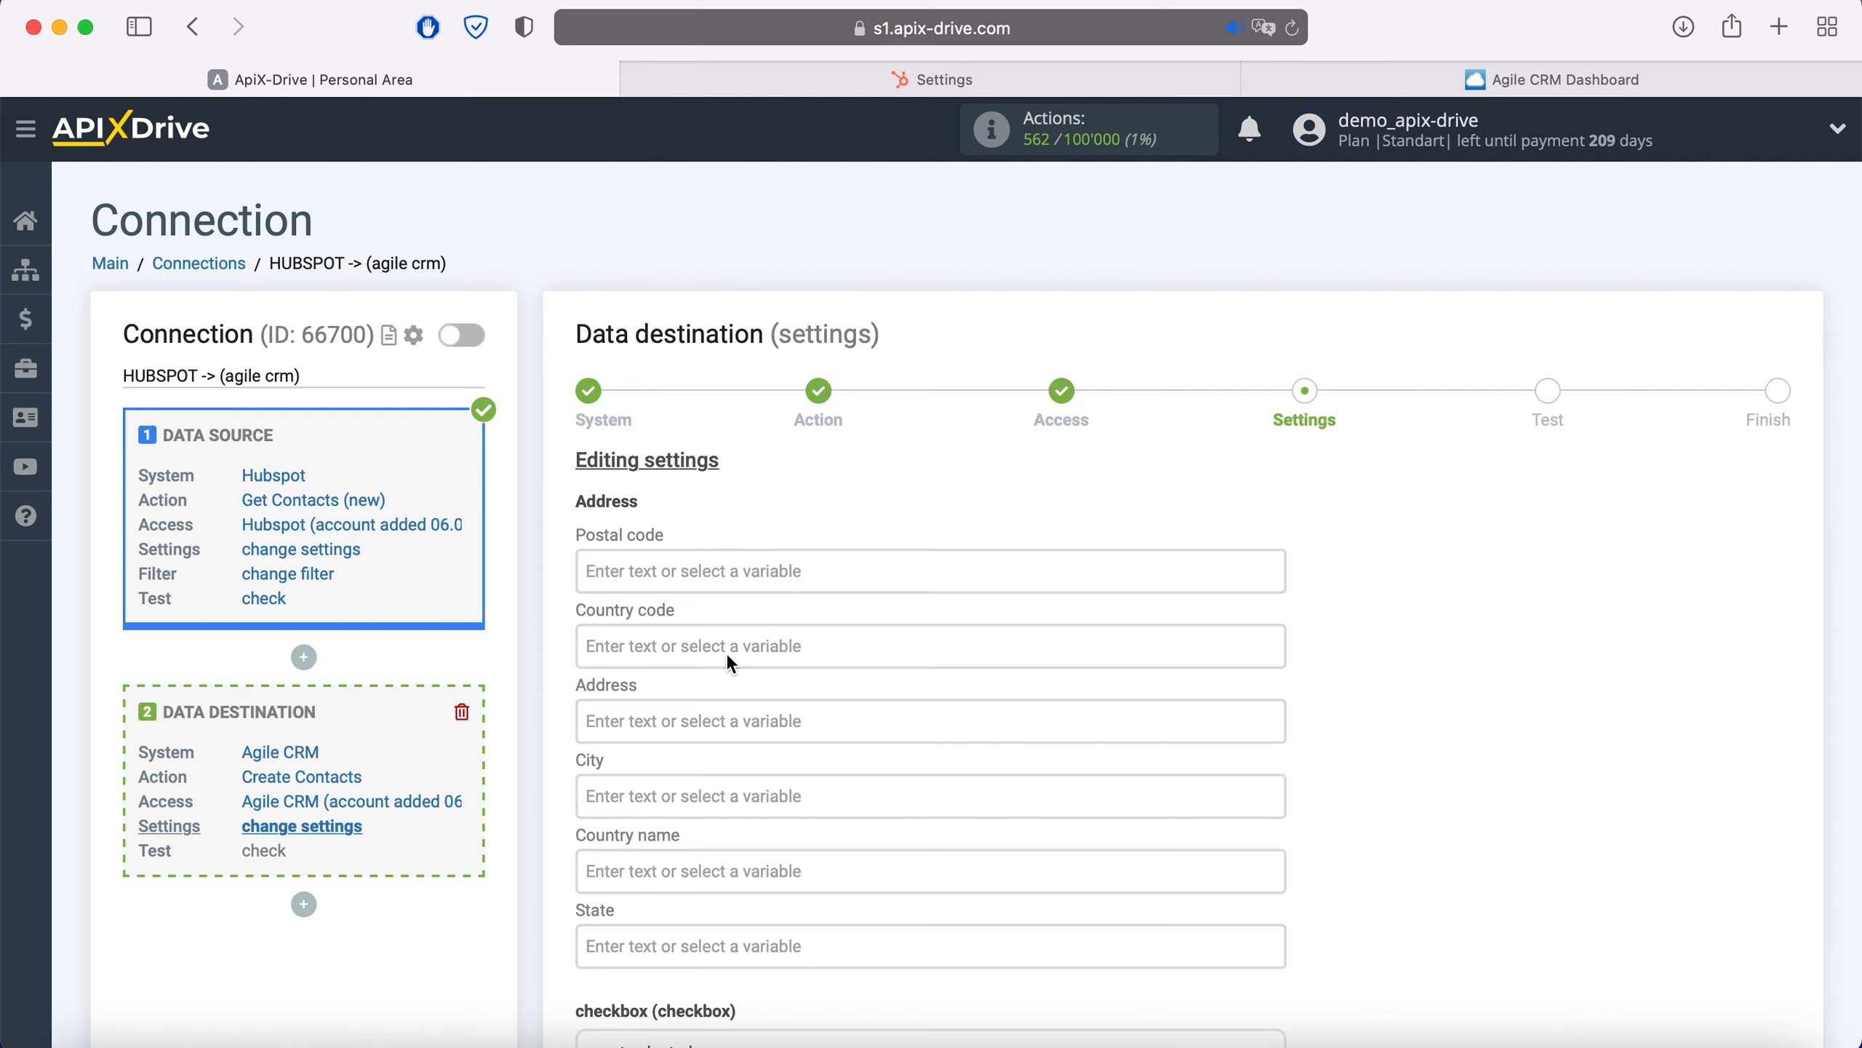
- Map the E-mail value of the Agile CRM contact to the Hubspot Email variable
scroll(730, 663, down, 7)
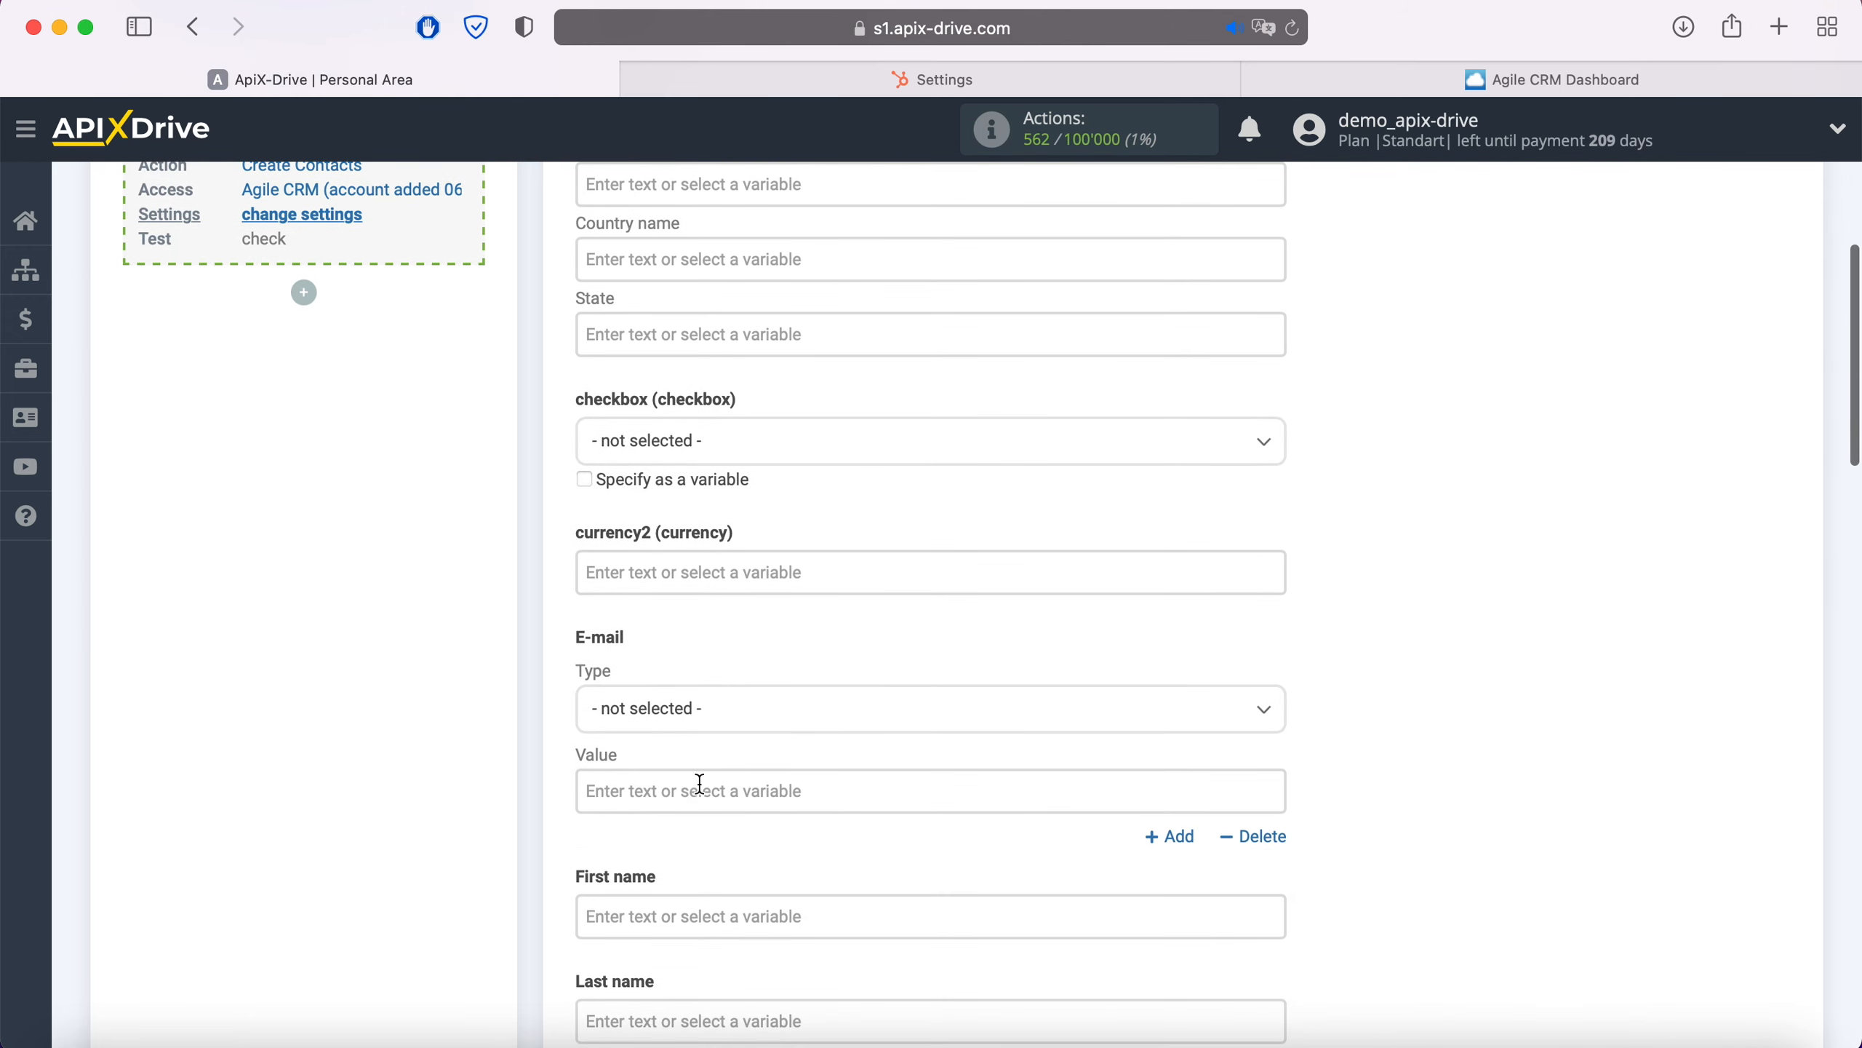
click(700, 789)
scroll(953, 630, down, 6)
scroll(1044, 601, down, 6)
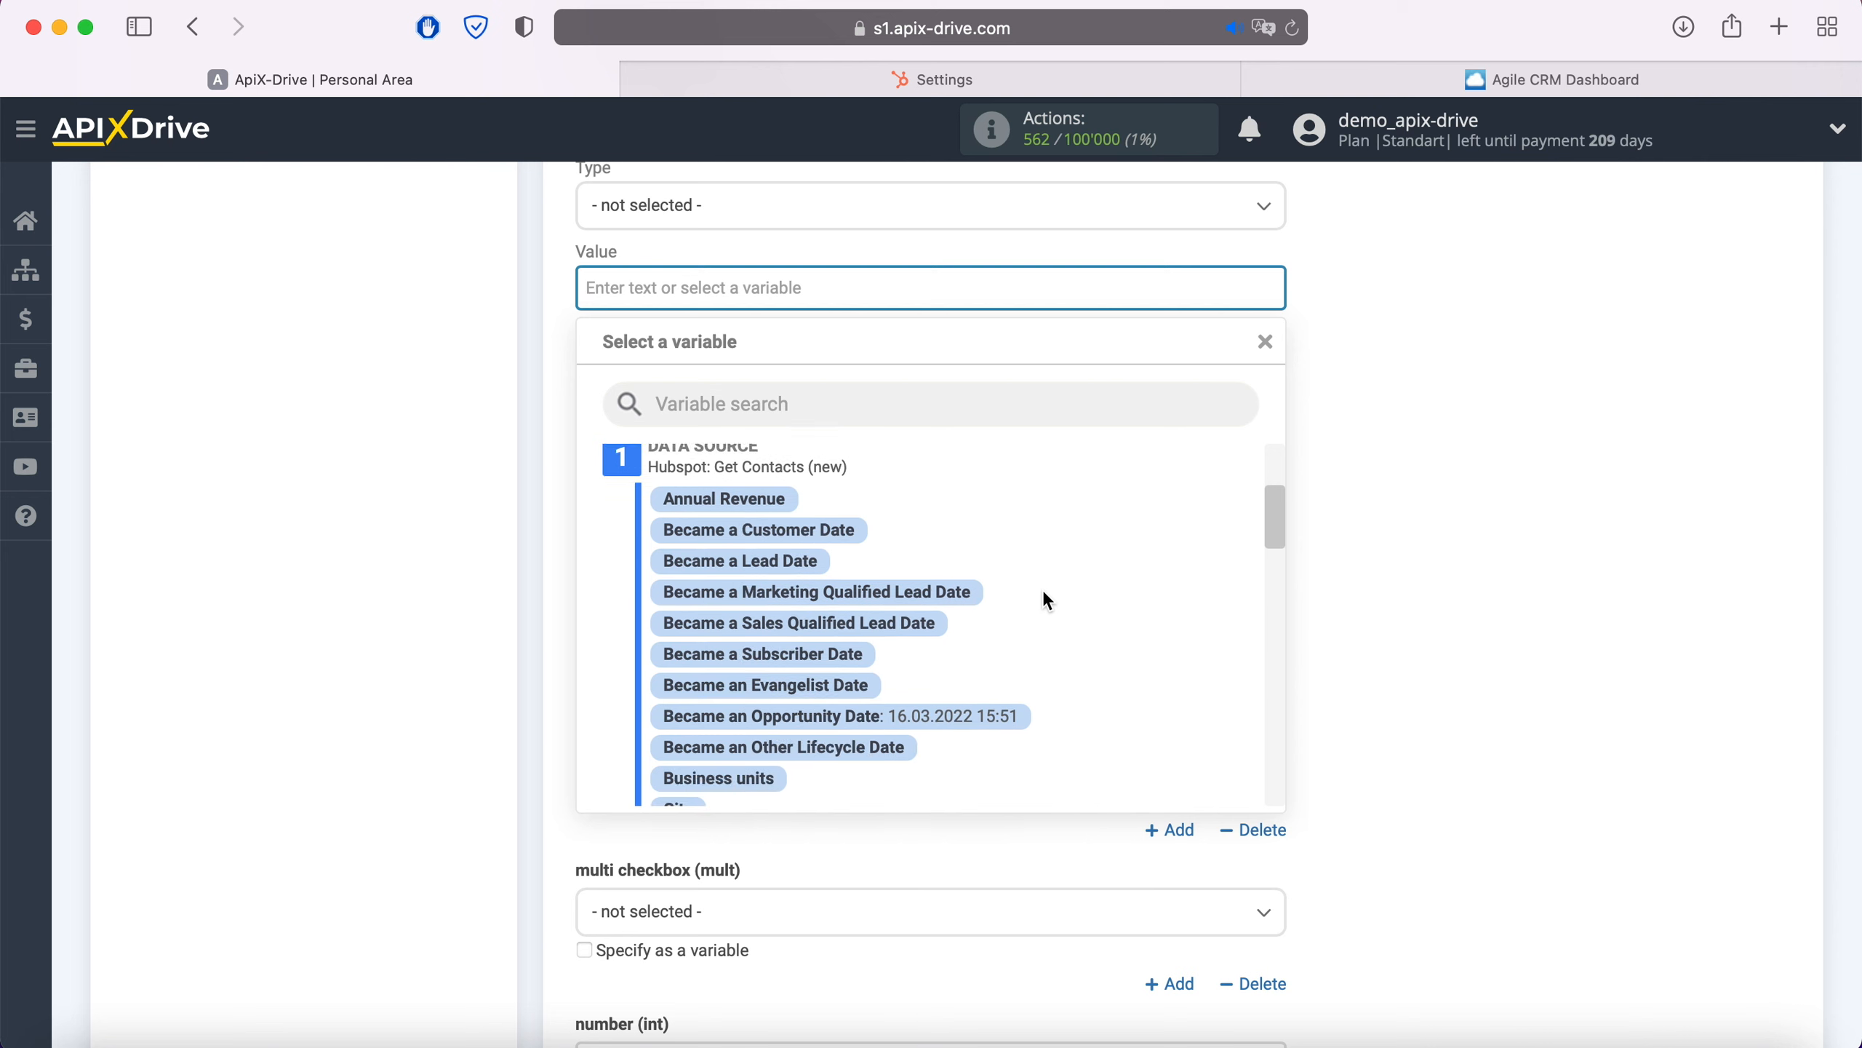
scroll(1043, 595, down, 3)
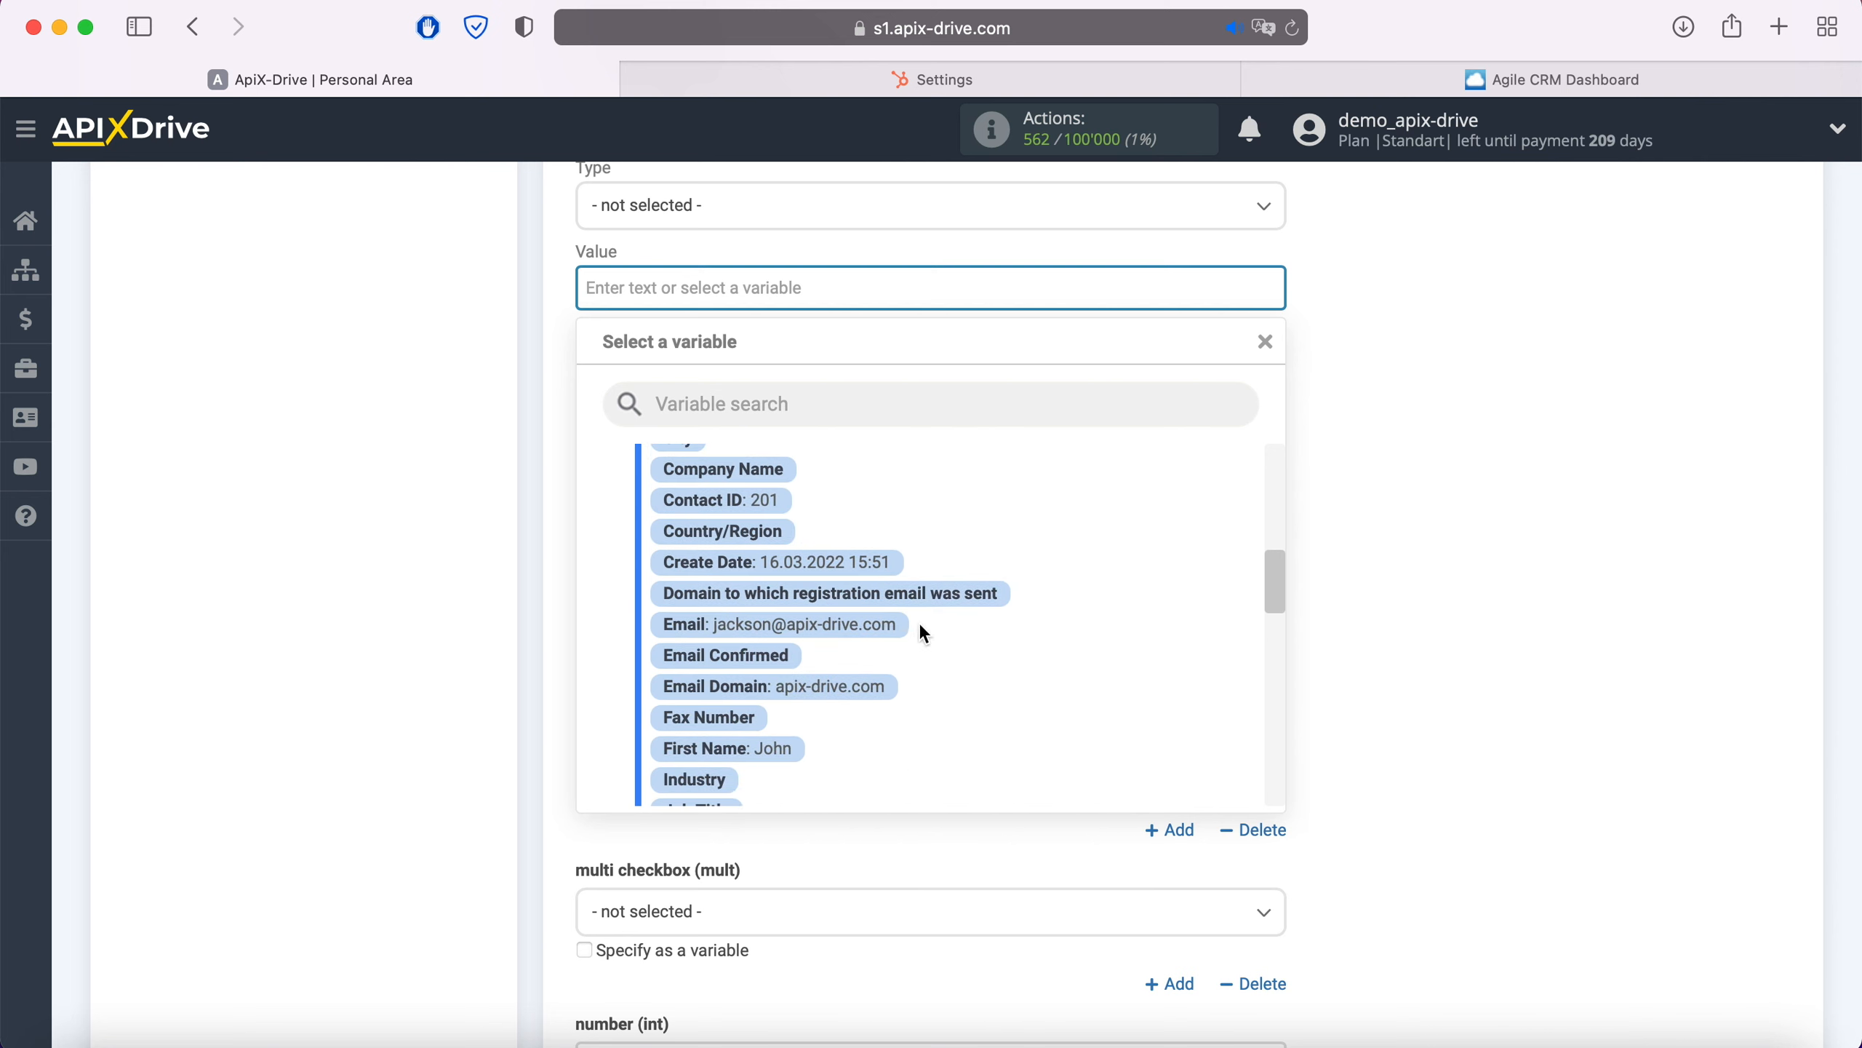
click(850, 625)
- Map the contact's First name field to the Hubspot First Name variable
click(829, 414)
scroll(1056, 532, down, 8)
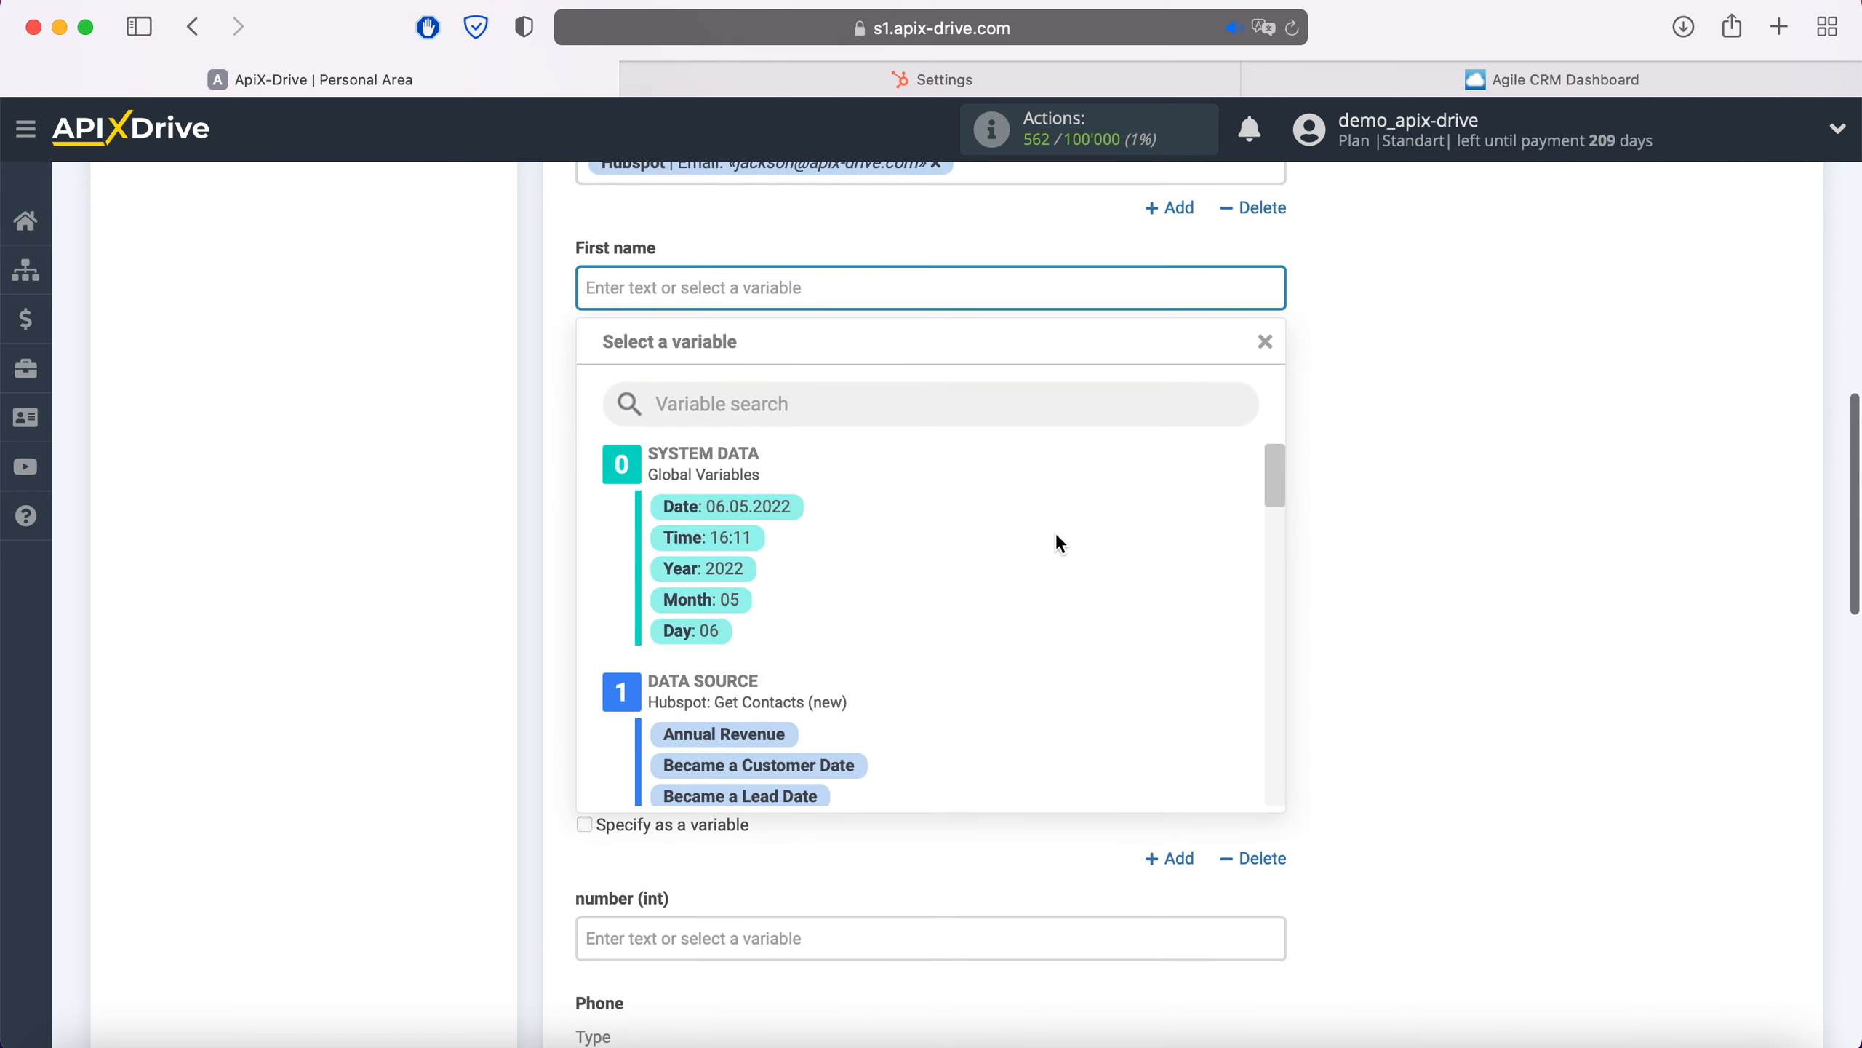
scroll(1057, 536, down, 8)
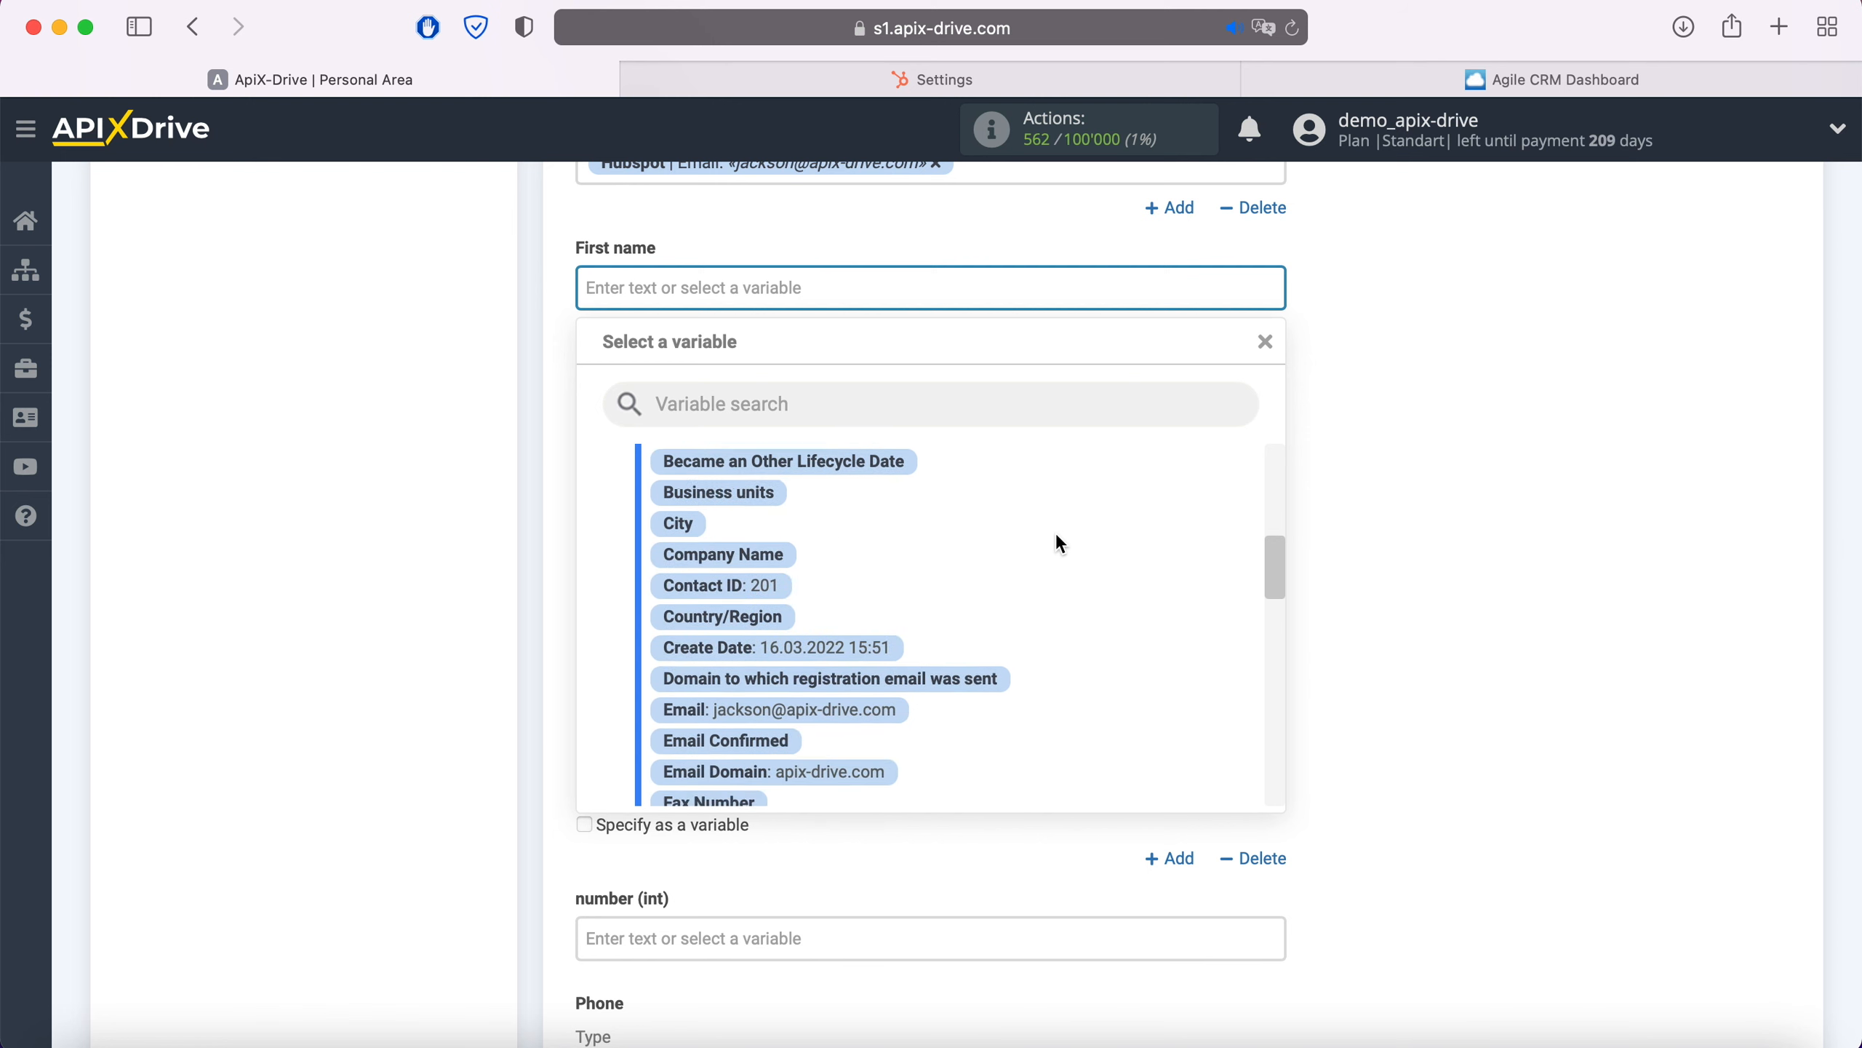
click(762, 622)
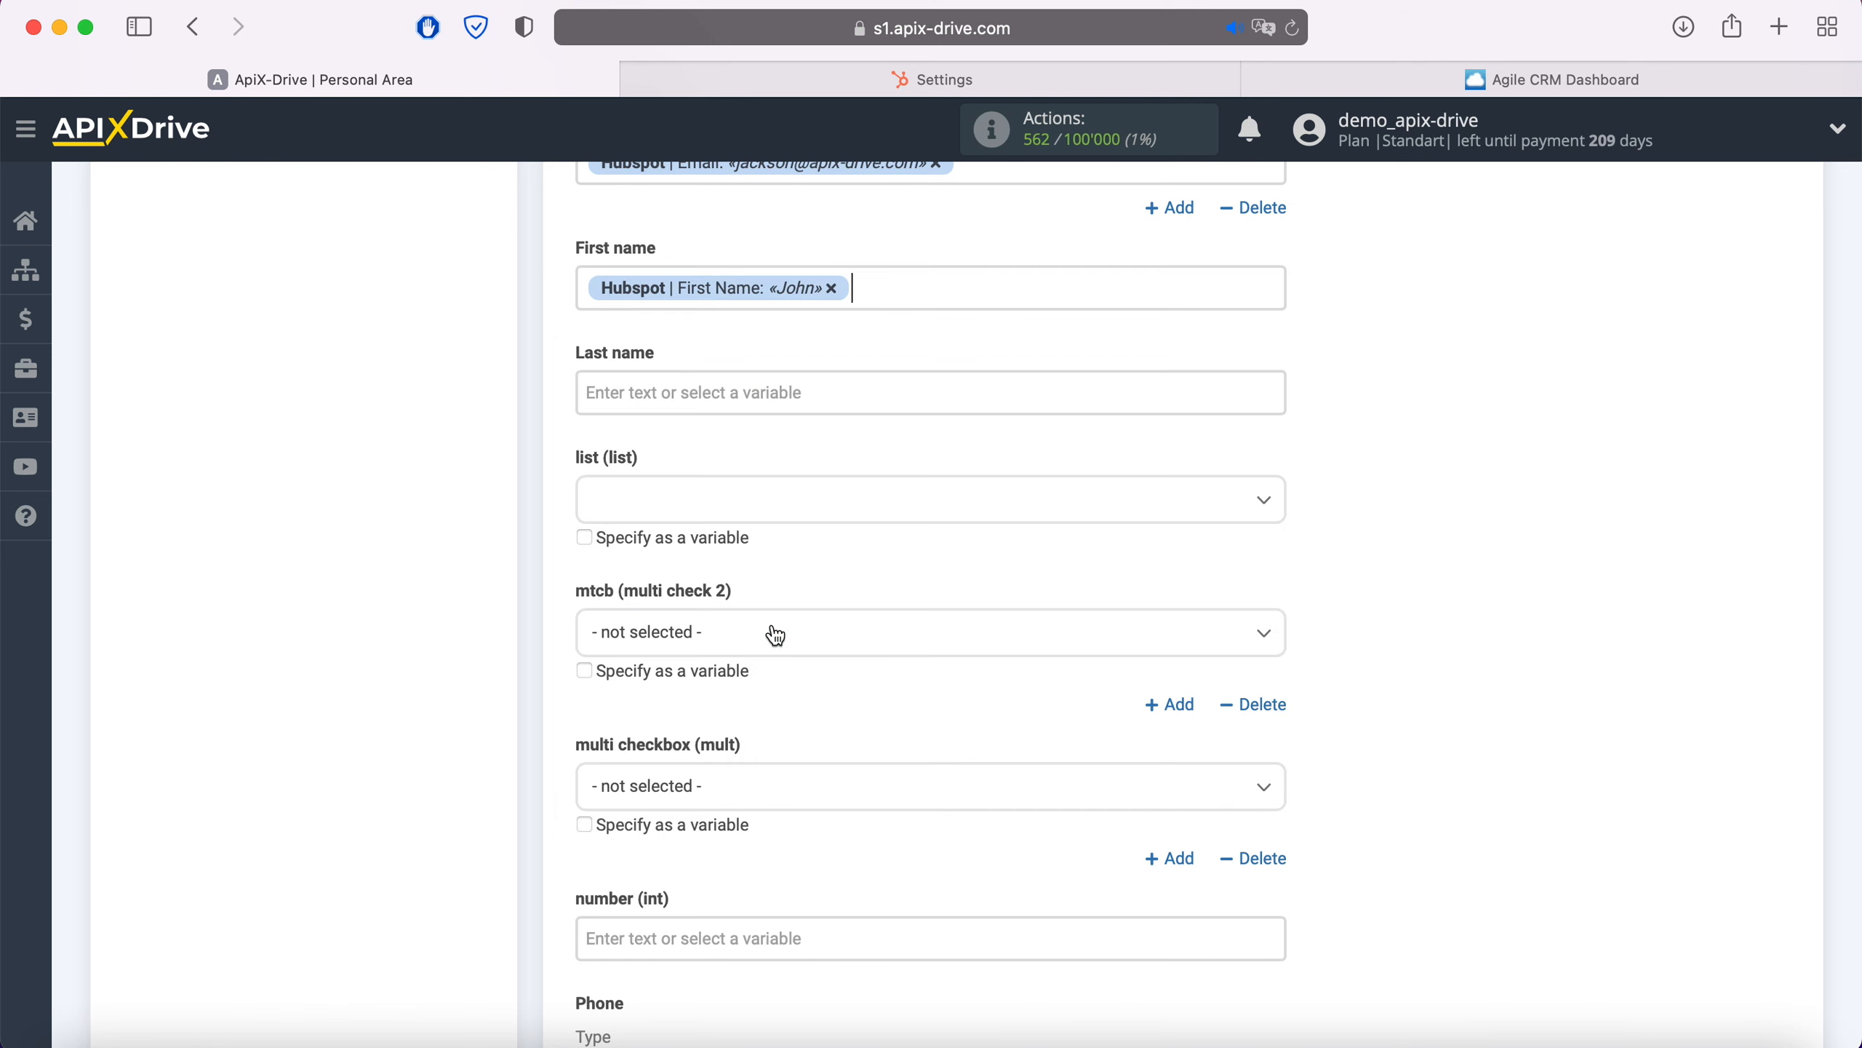
- Map the contact's Last name field to the Hubspot Last Name variable
click(745, 397)
scroll(994, 557, down, 5)
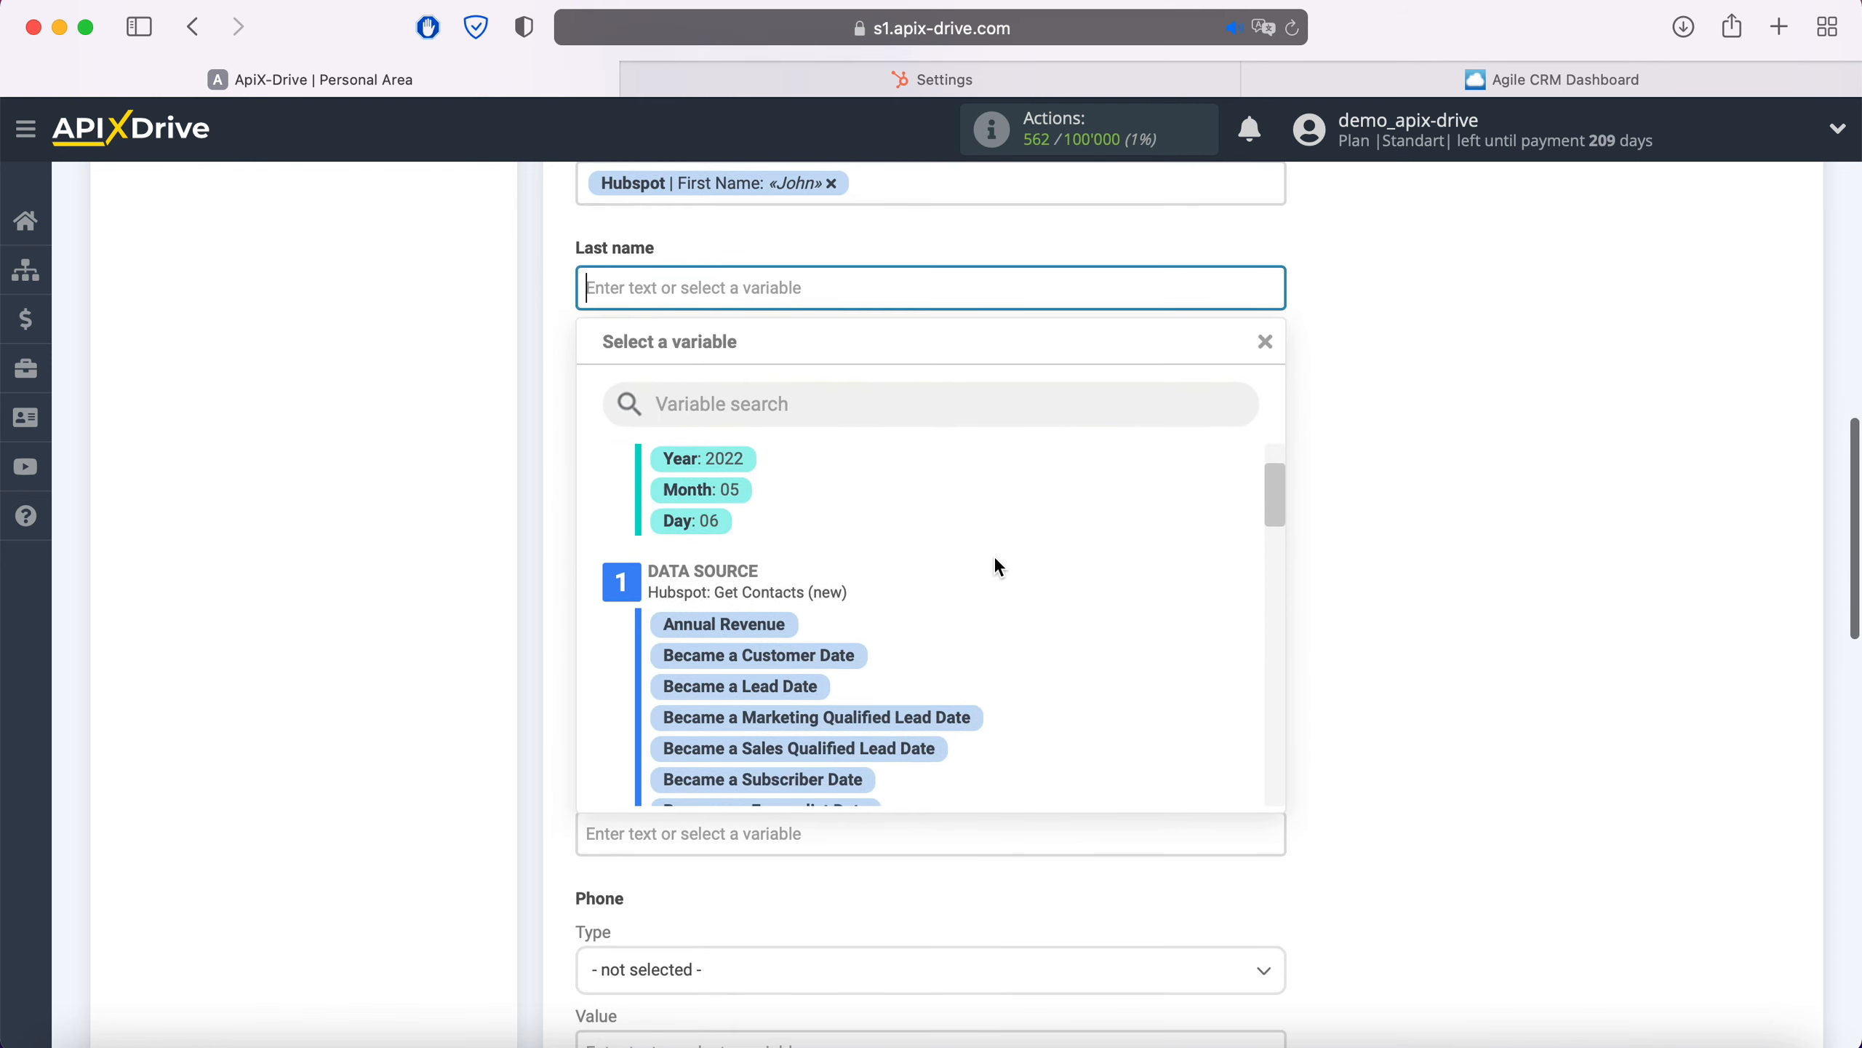
scroll(996, 561, down, 5)
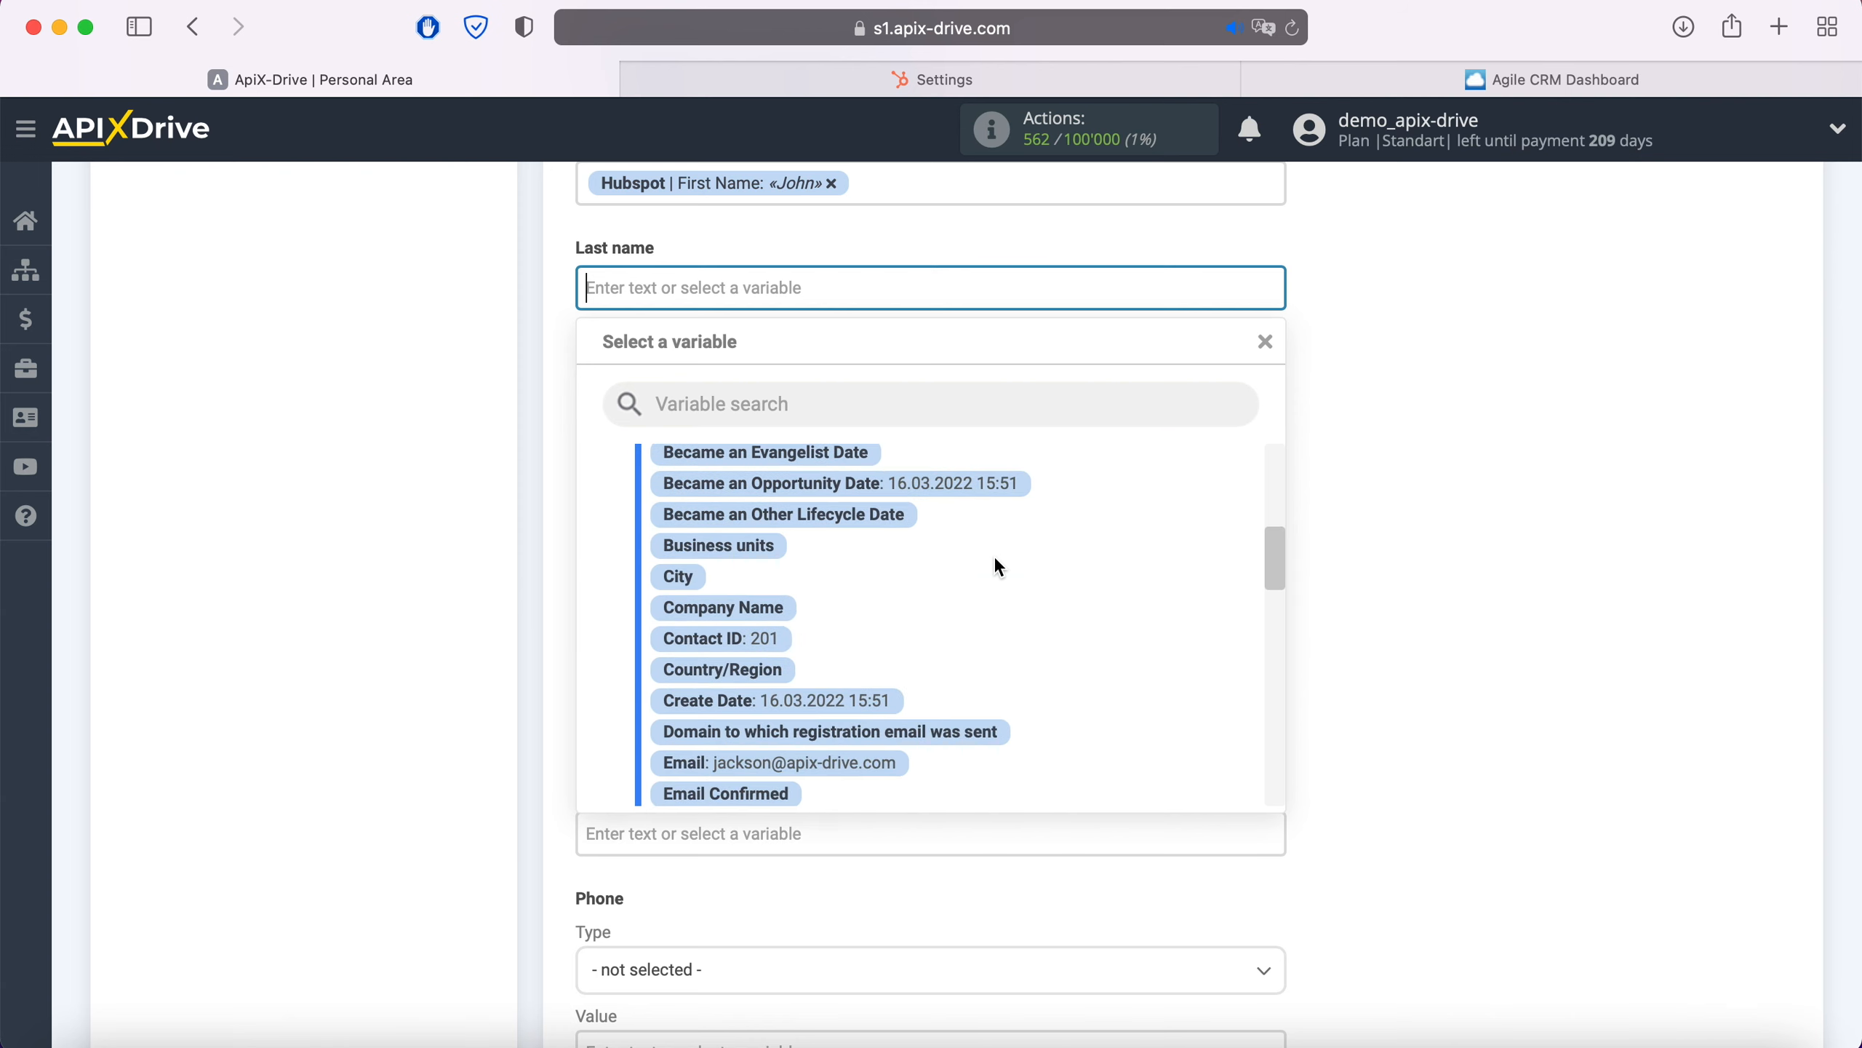
scroll(994, 556, down, 3)
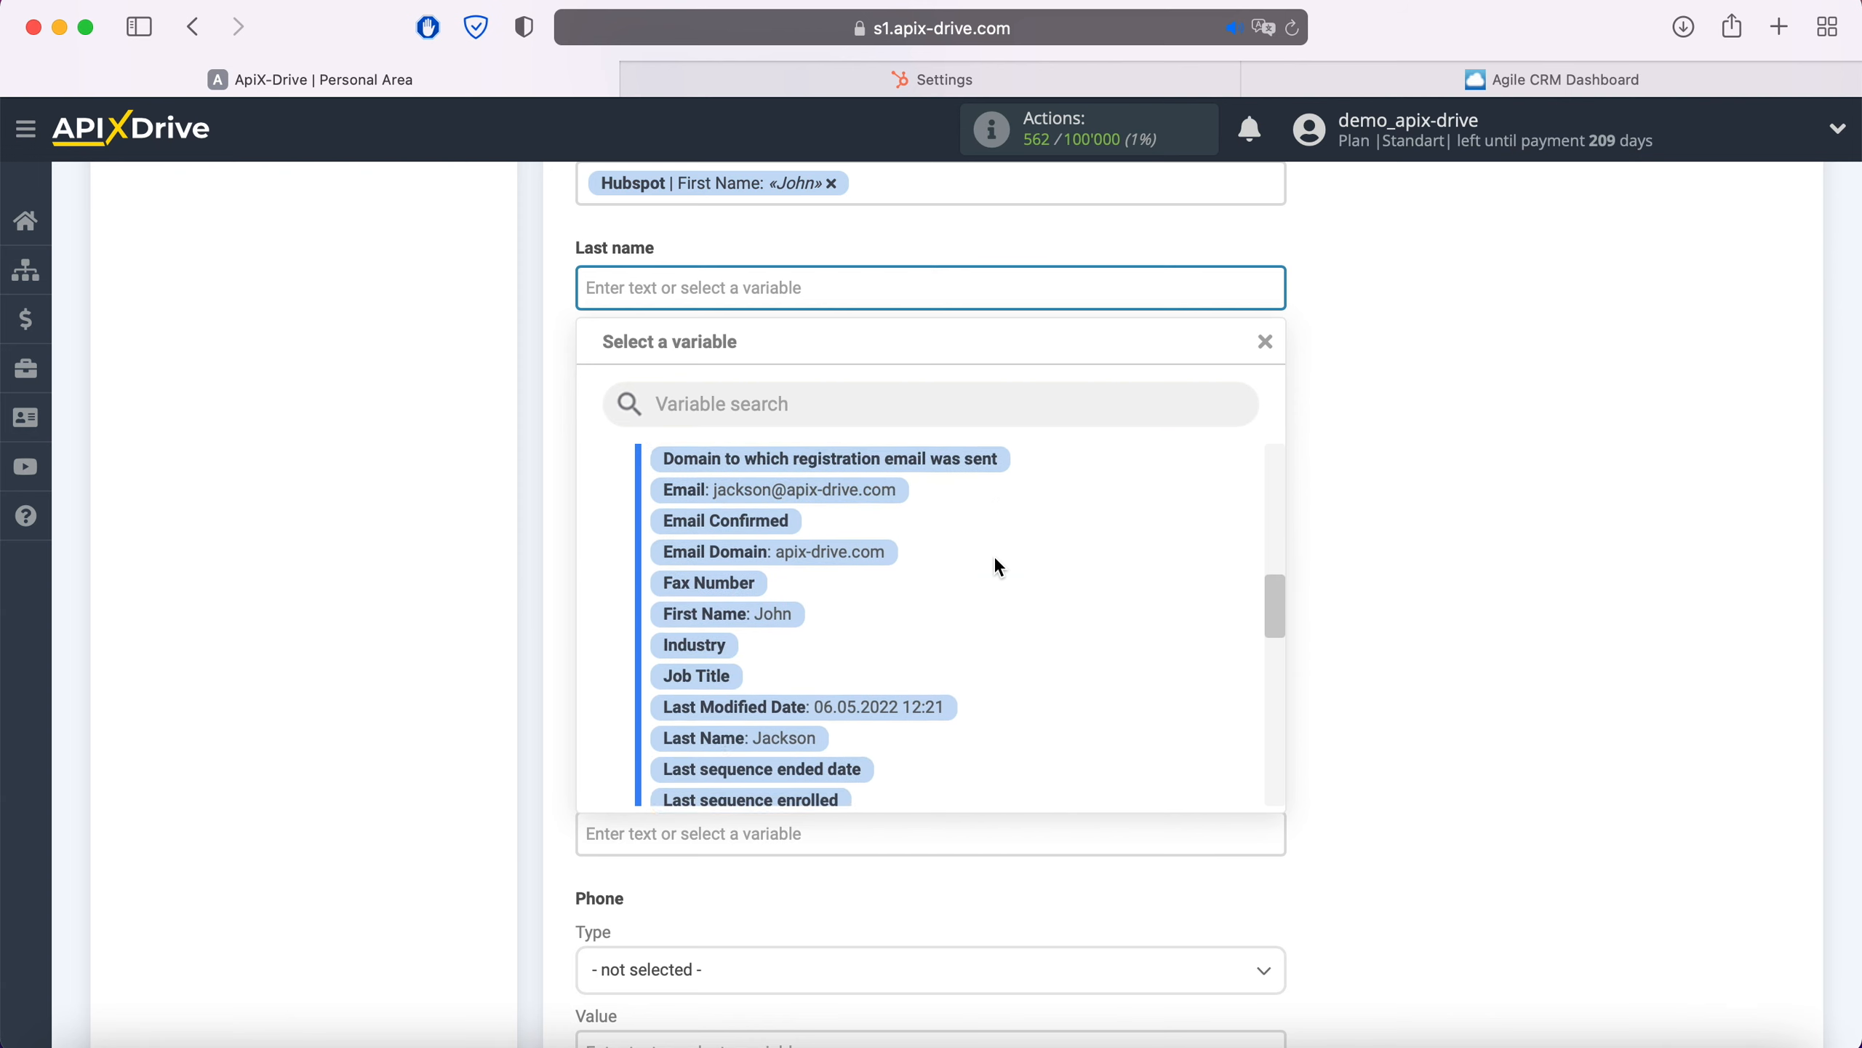
click(763, 673)
- Map the contact's Phone value to the Hubspot Mobile Phone Number variable
scroll(935, 640, down, 6)
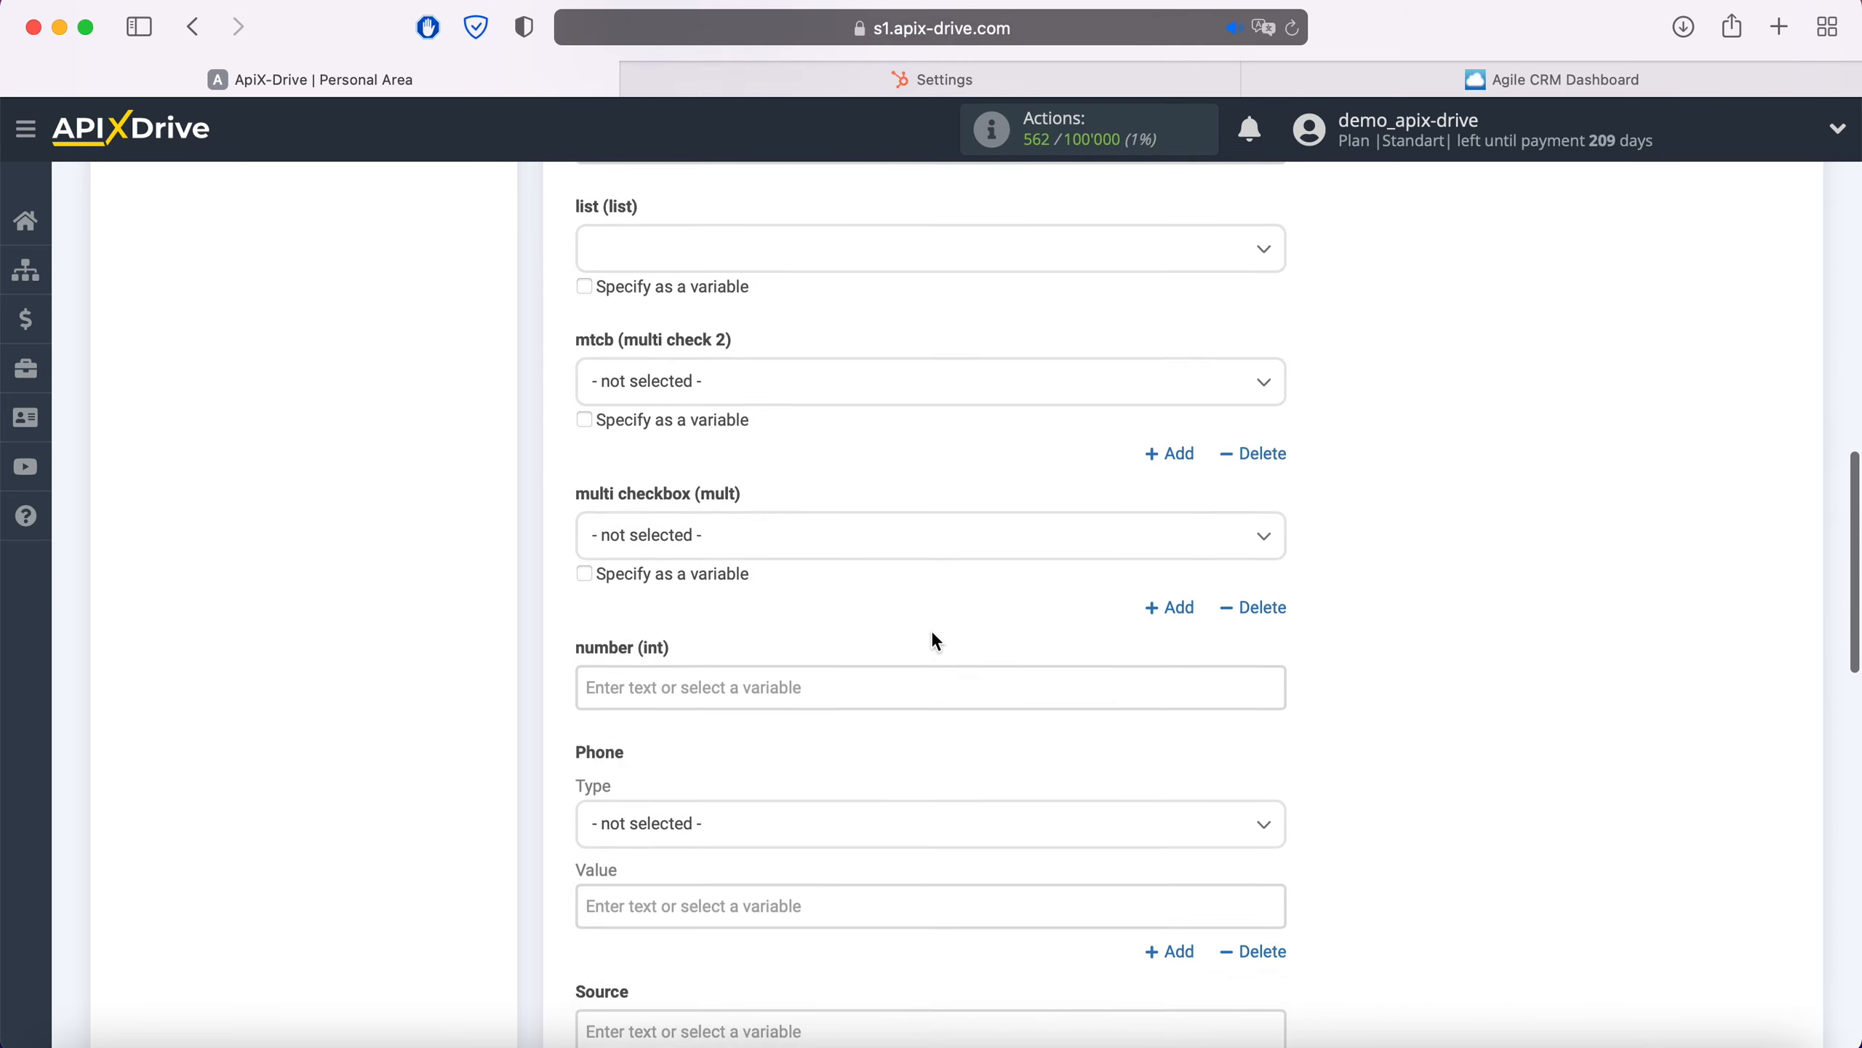
click(889, 652)
scroll(890, 652, down, 5)
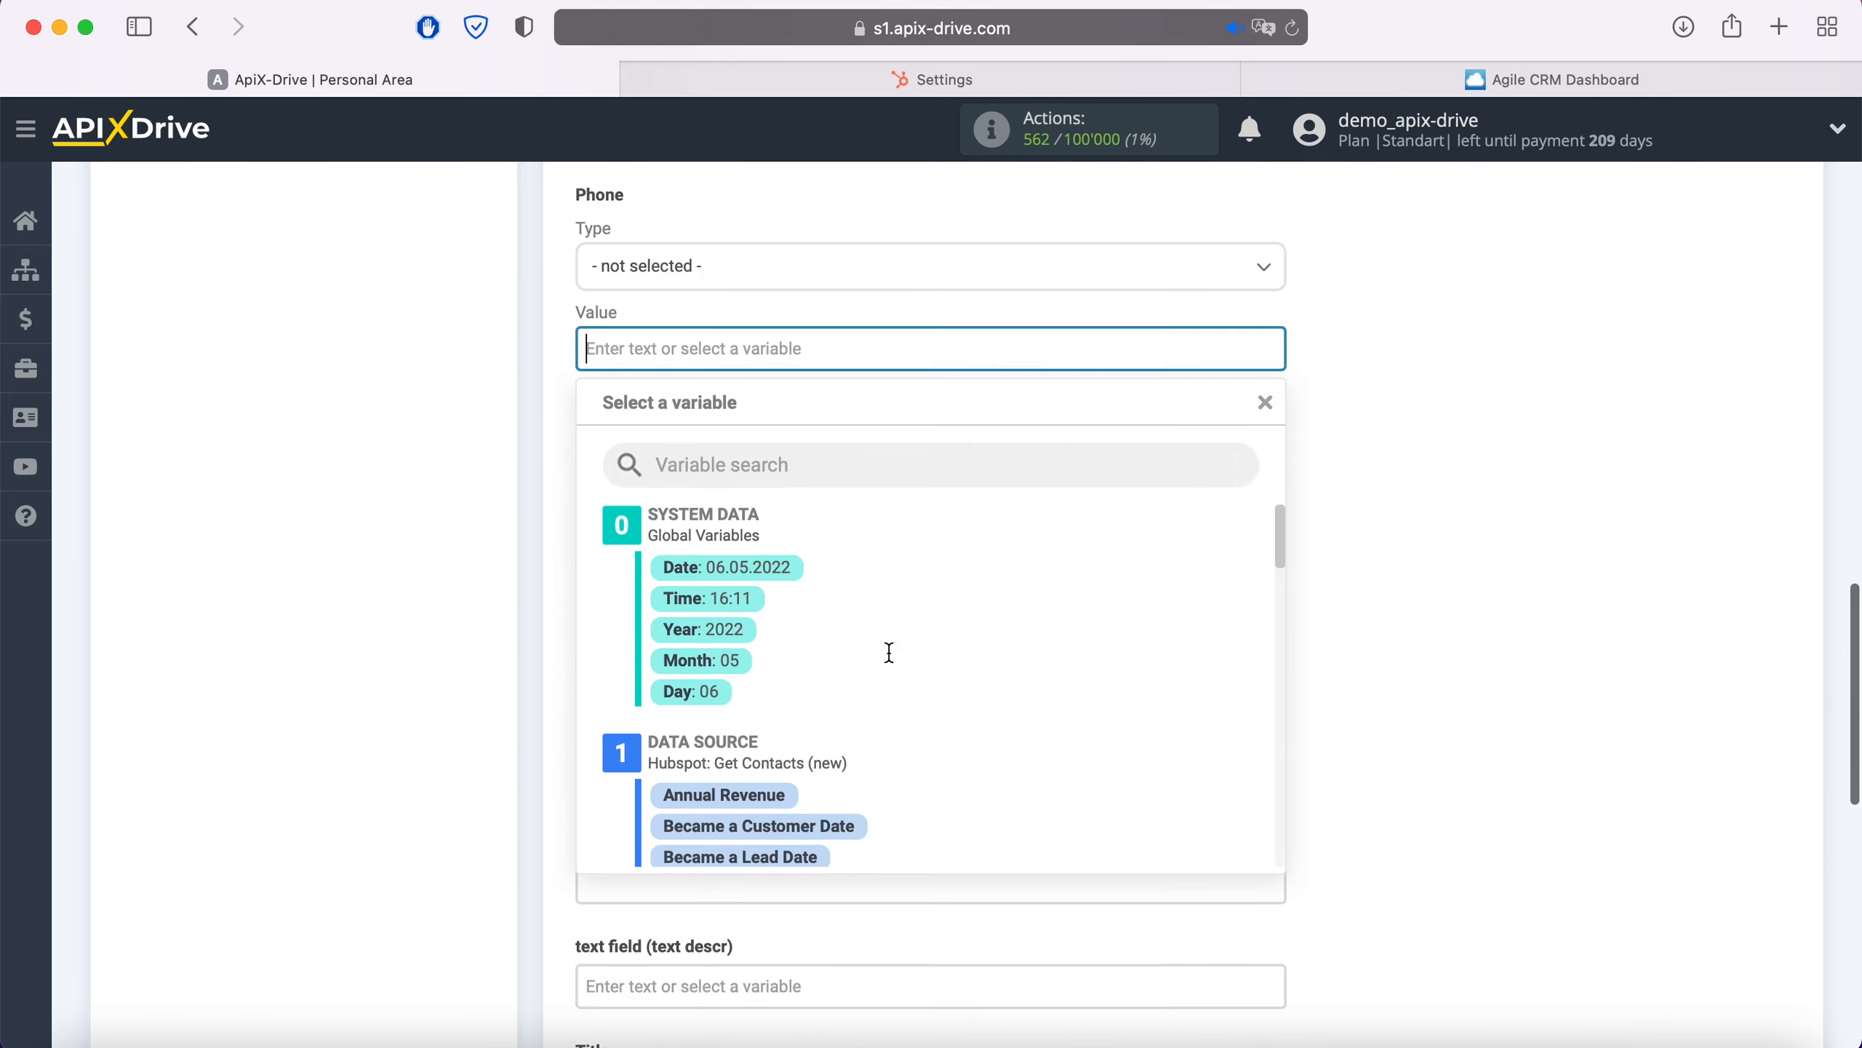
scroll(1068, 574, down, 3)
scroll(1070, 567, down, 6)
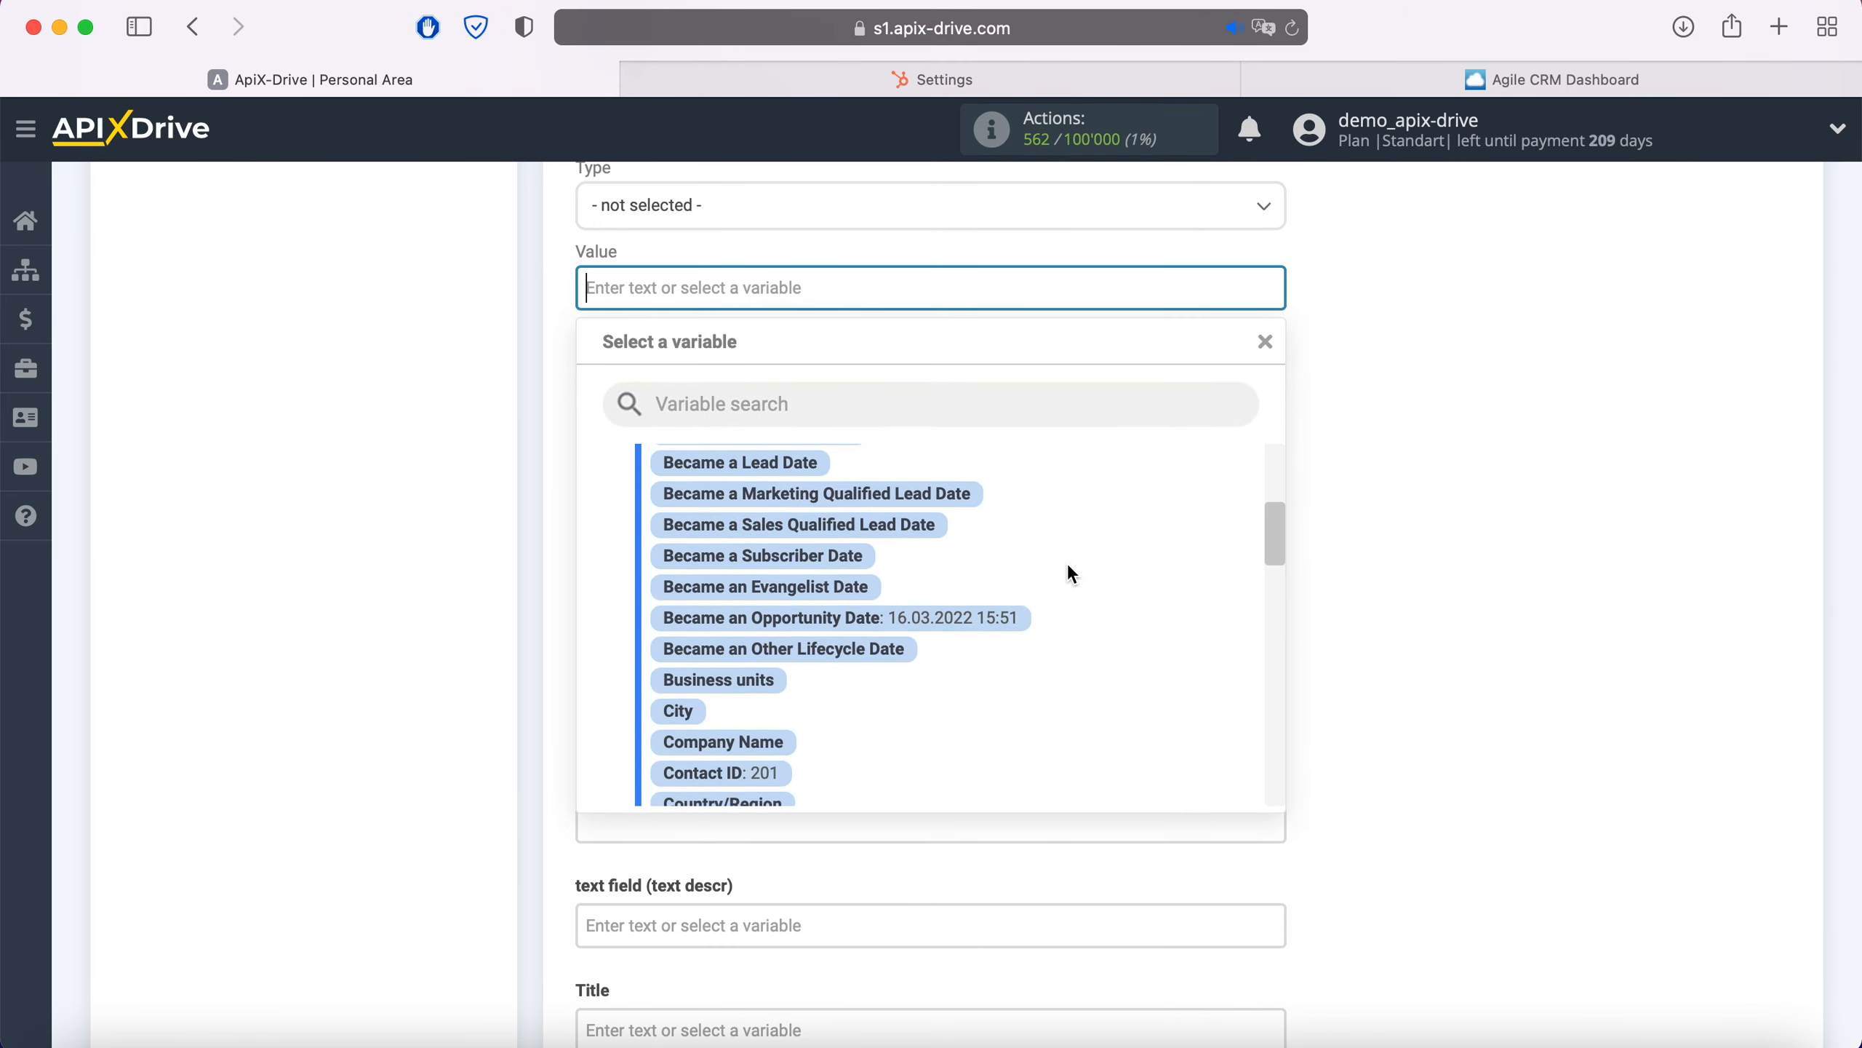
scroll(1072, 574, down, 6)
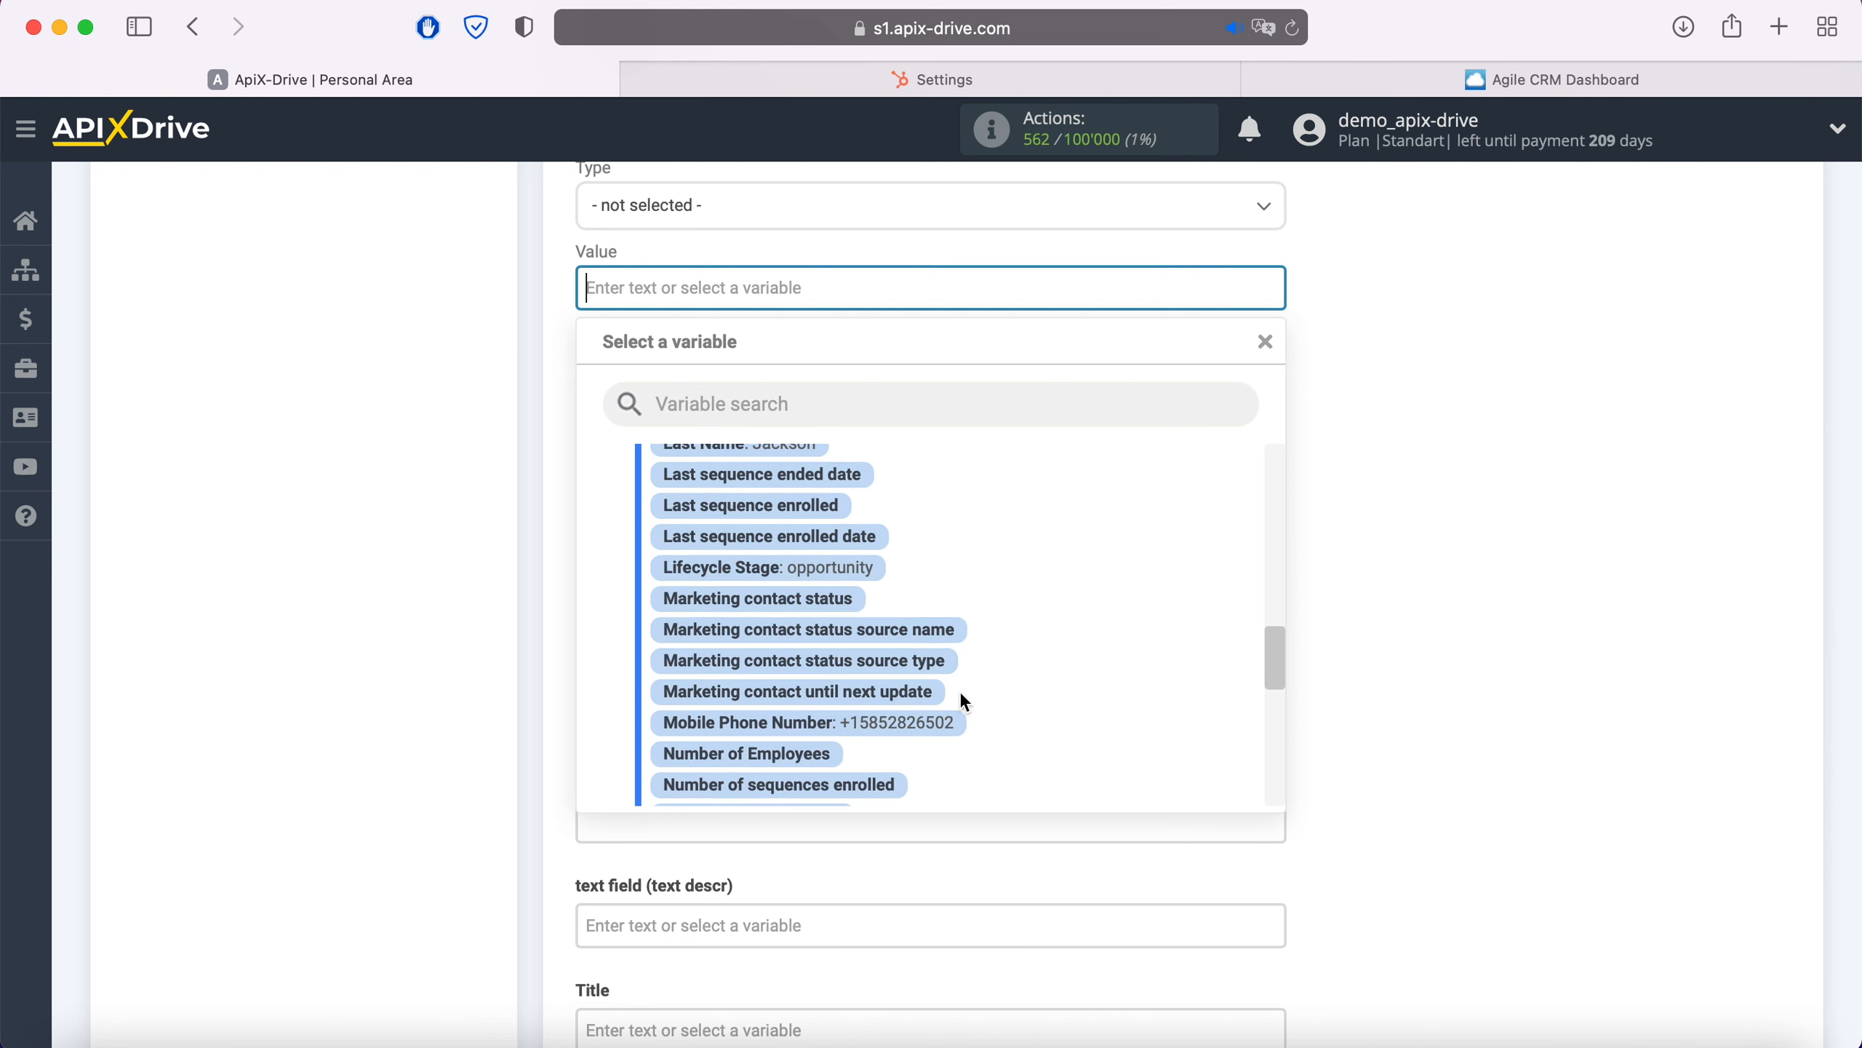
click(949, 720)
- Enter "New Contact from Hubspot" as the Title of the Agile CRM contact
scroll(949, 716, down, 3)
scroll(949, 716, down, 3)
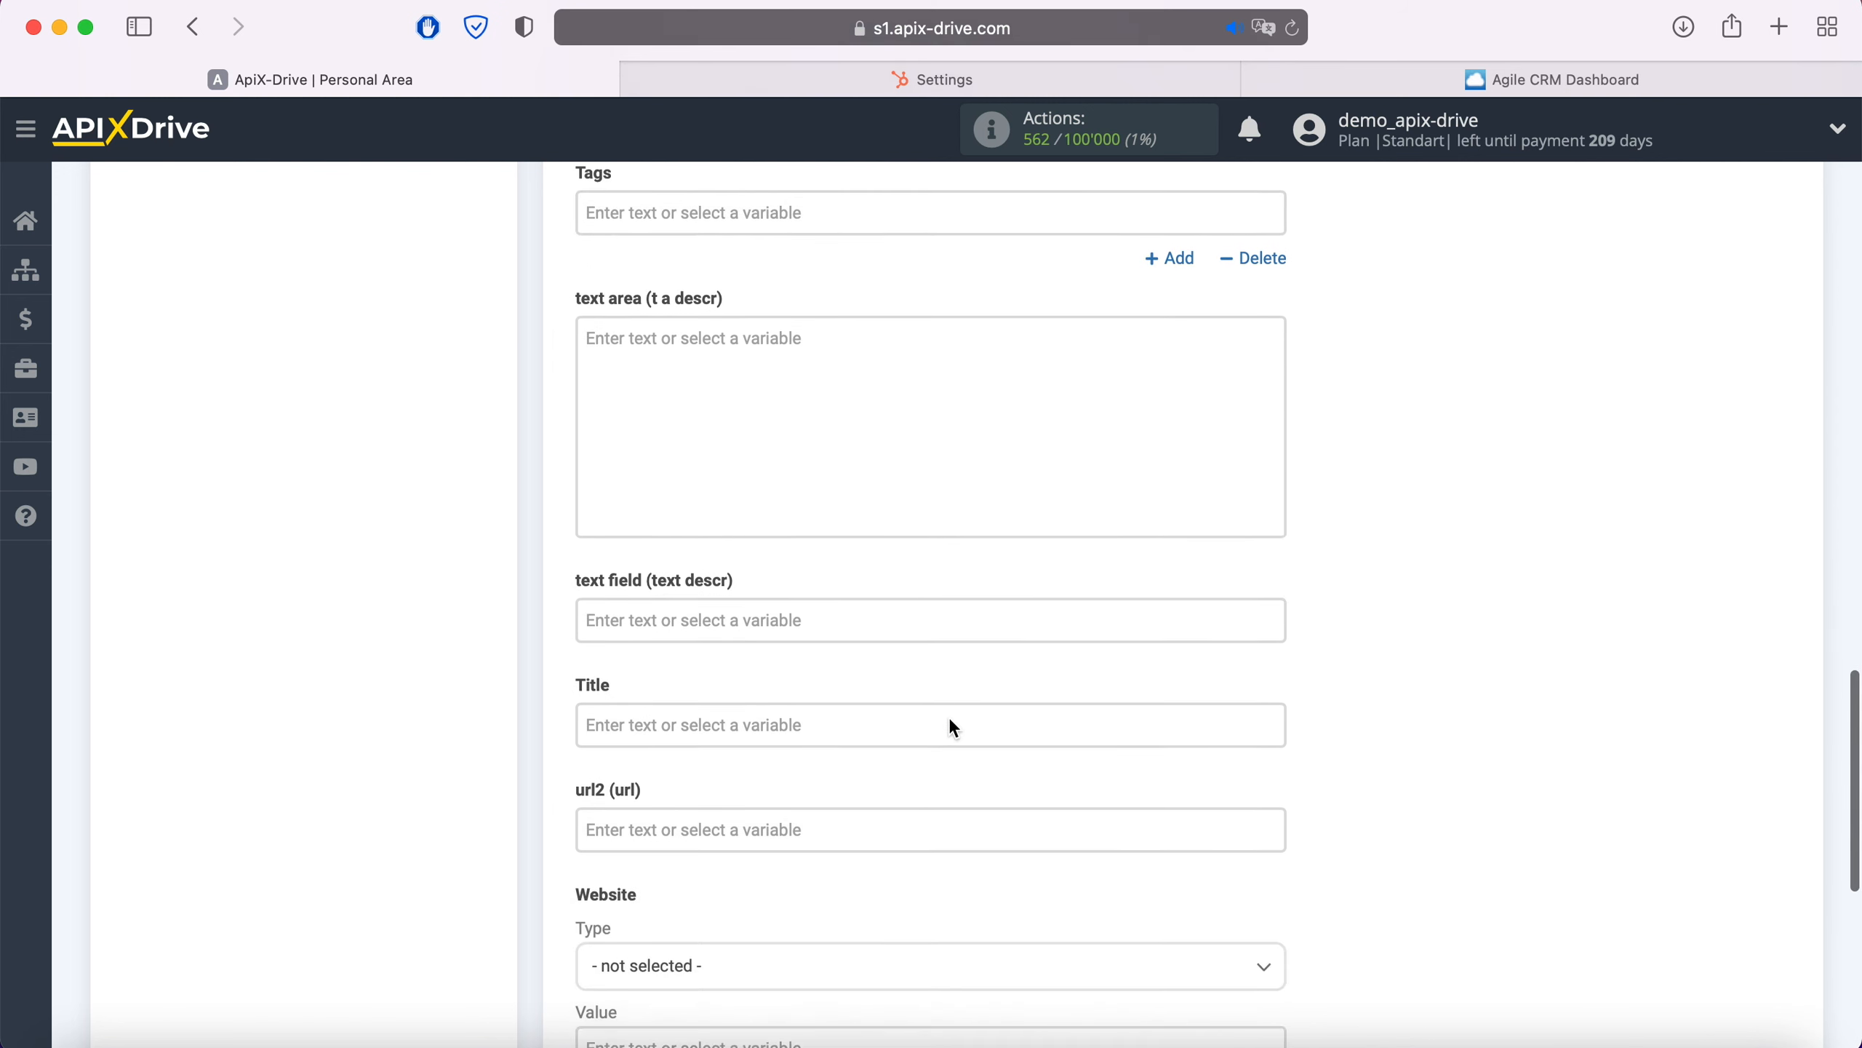
click(888, 703)
scroll(889, 703, down, 4)
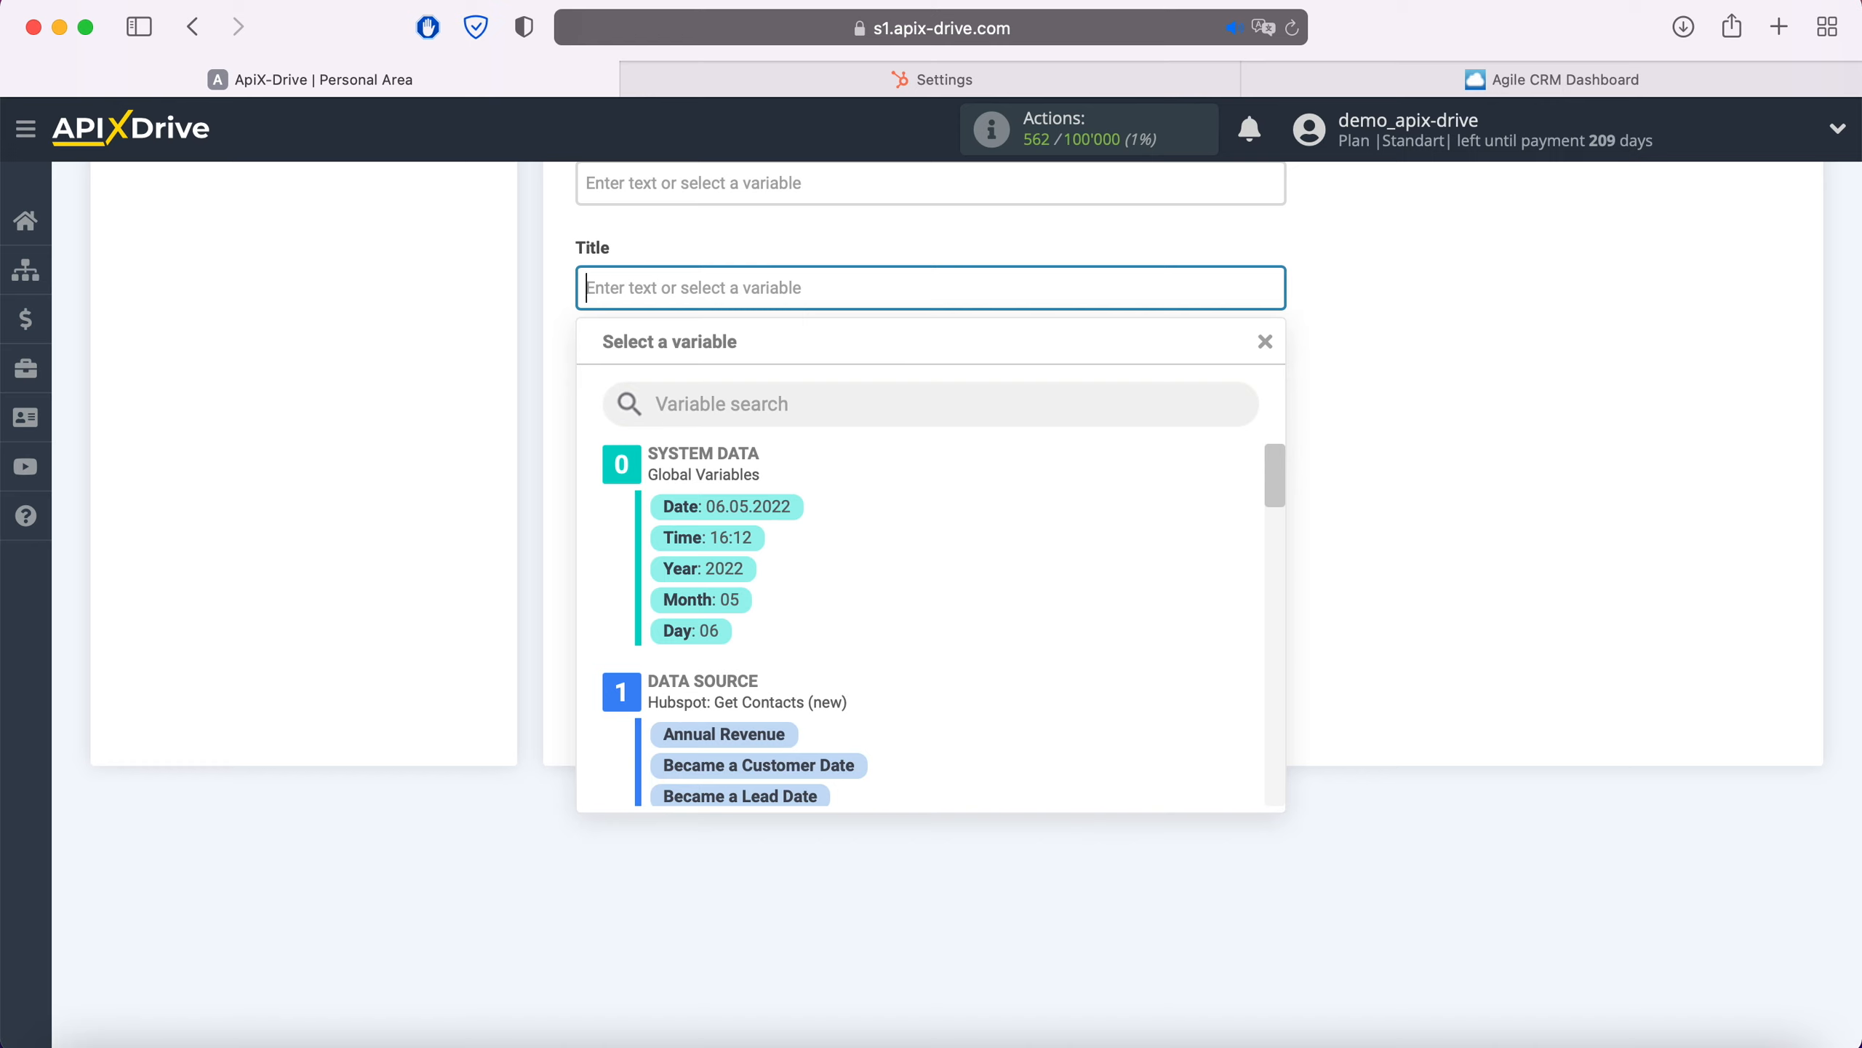
text(New Contact from)
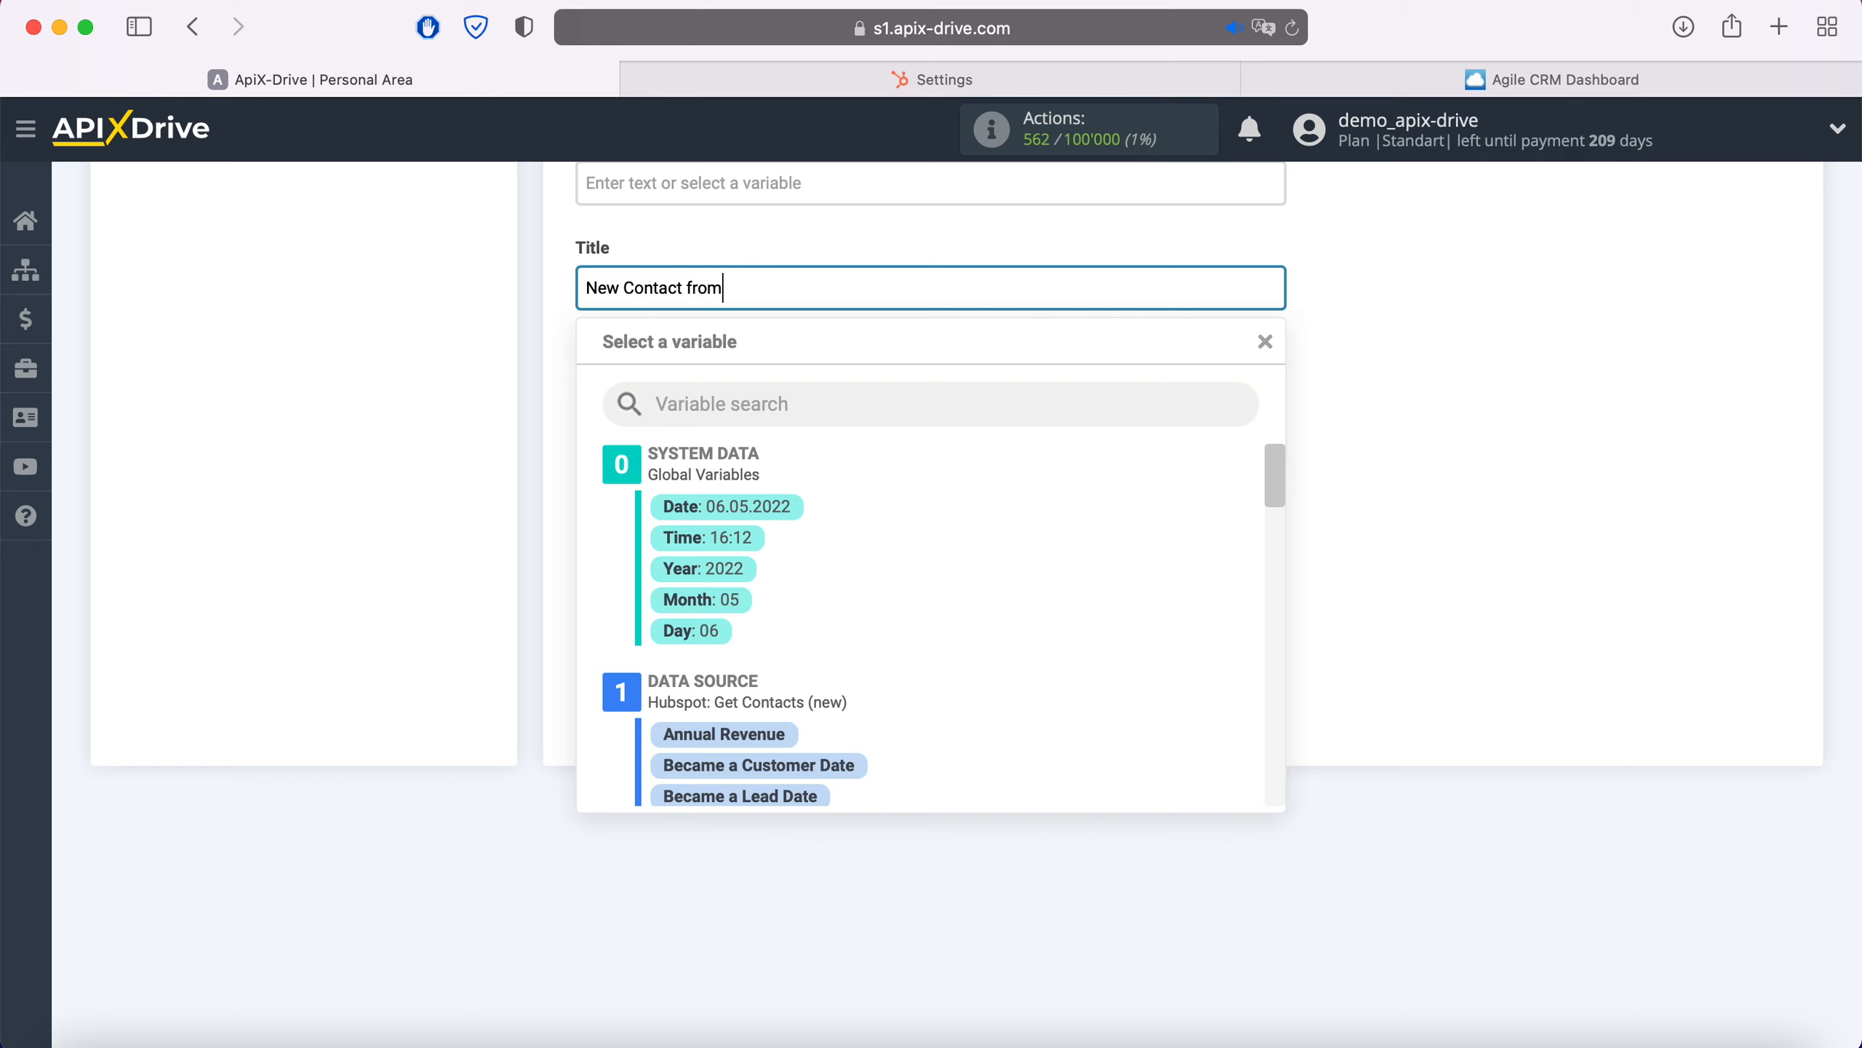
text( Hubspot)
- Append the Hubspot First Name and Last Name variables to the Title text
scroll(940, 676, down, 8)
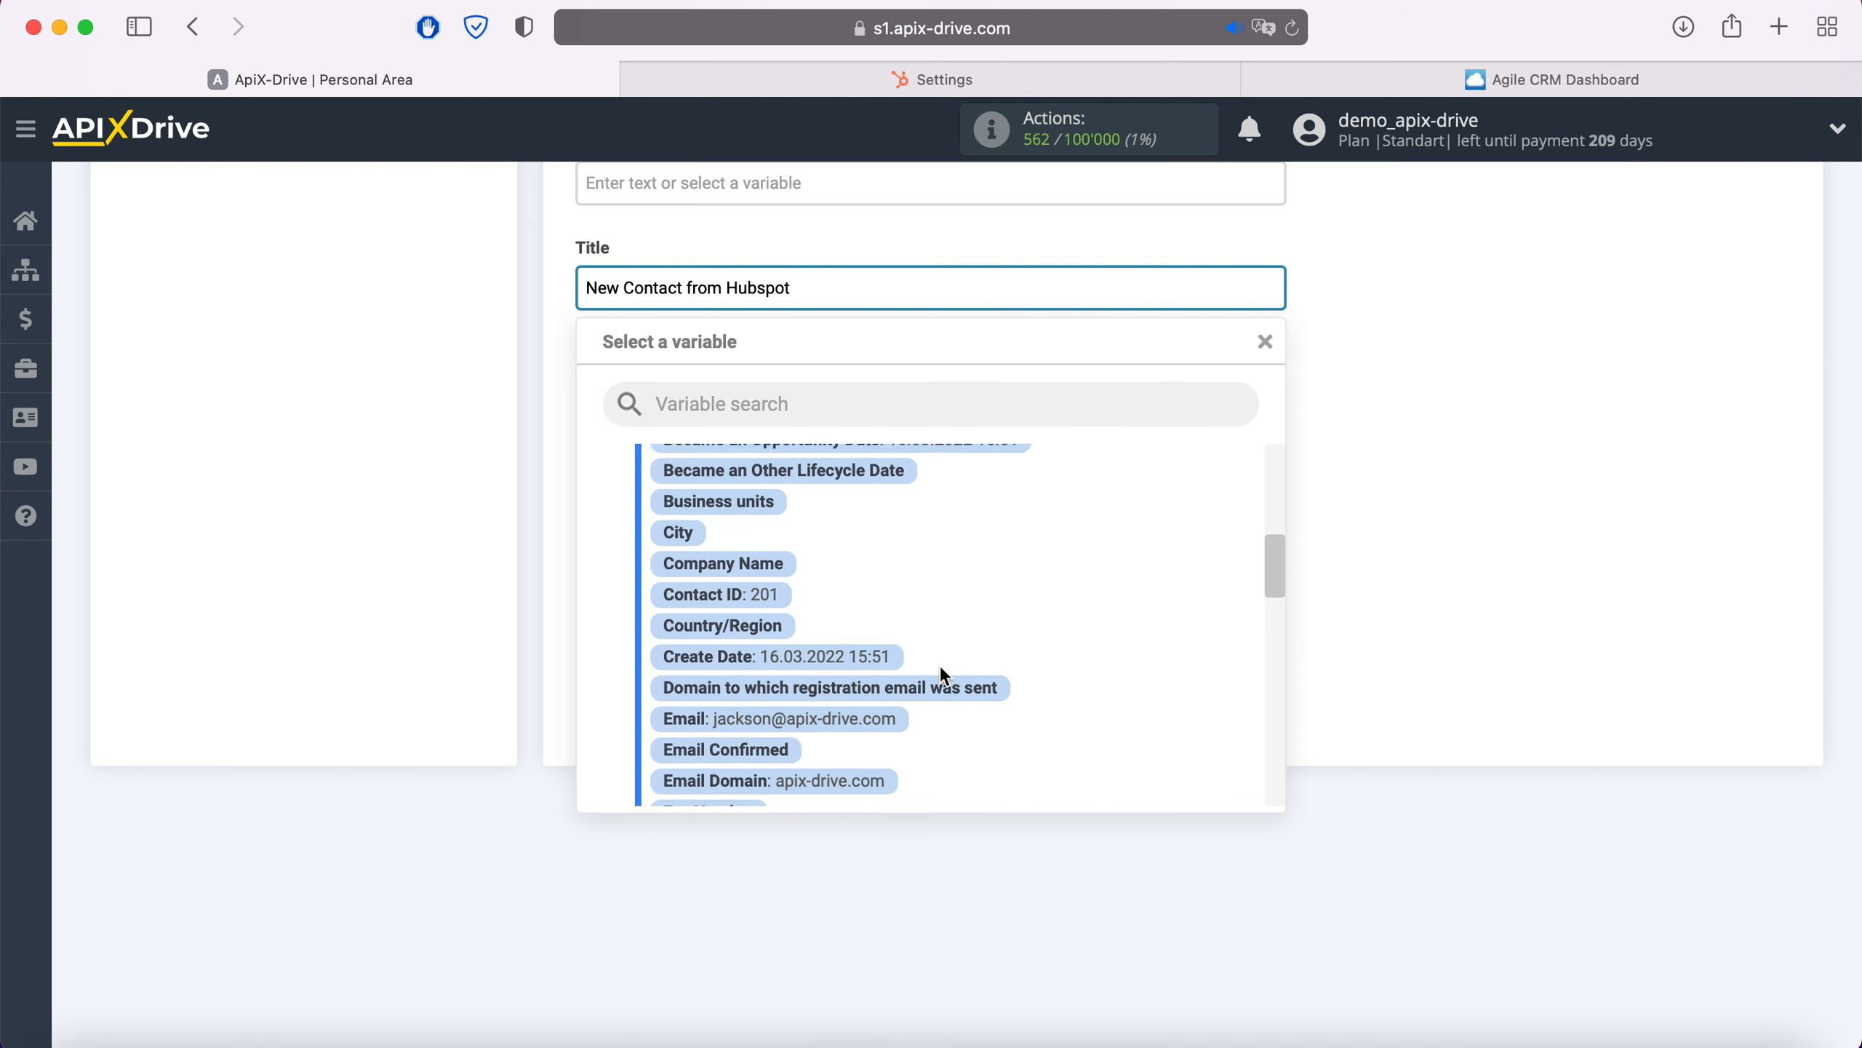
scroll(940, 664, down, 4)
click(779, 599)
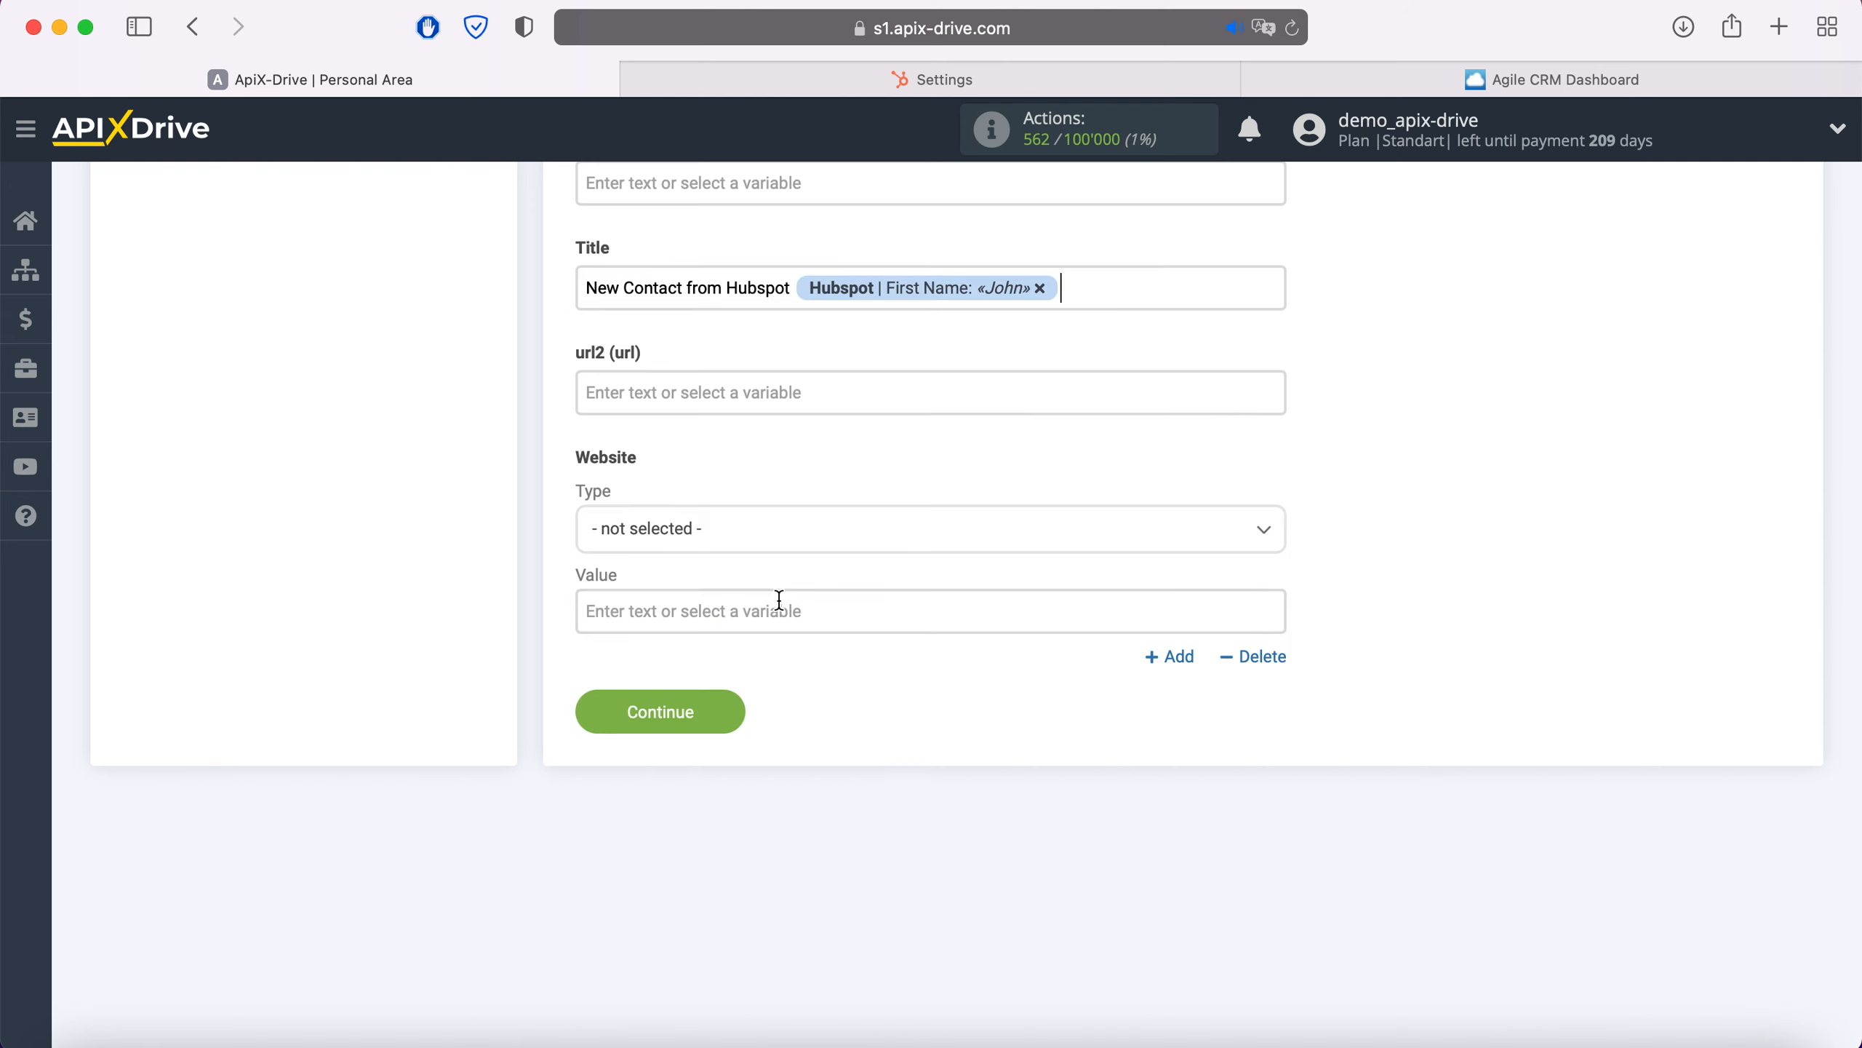
click(1123, 291)
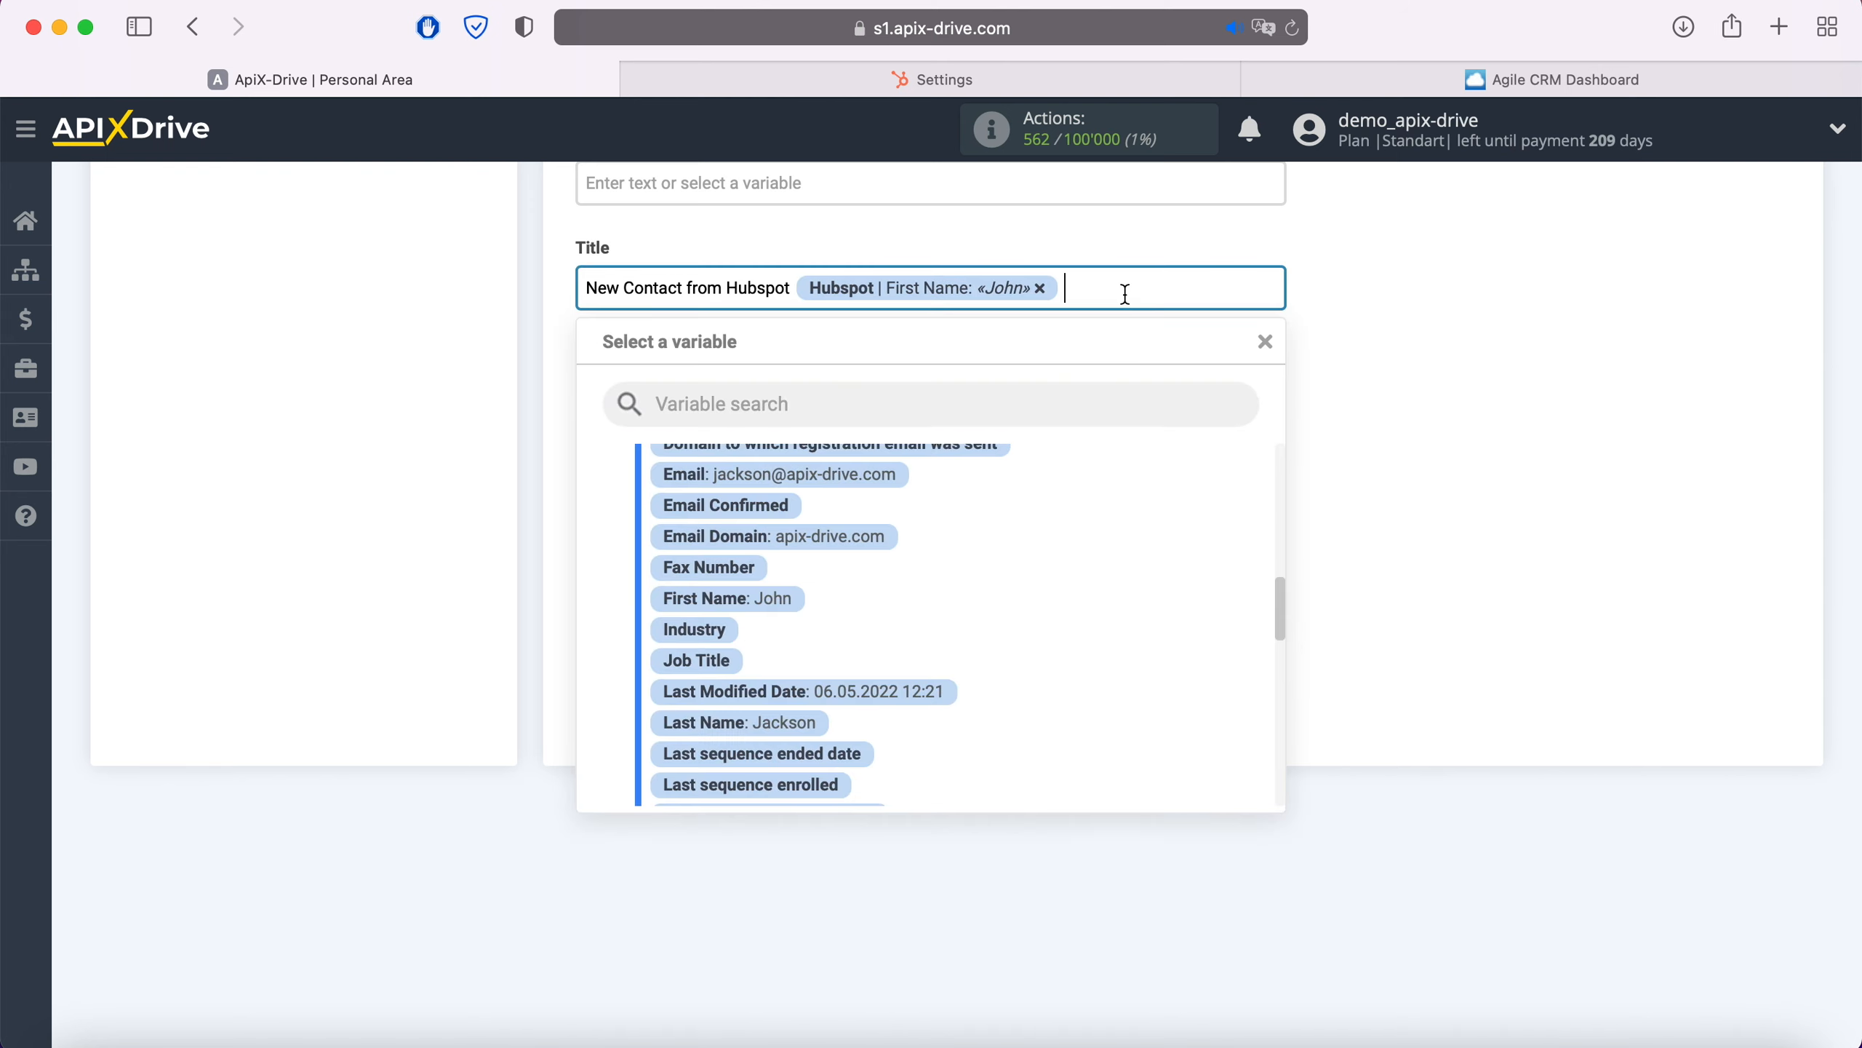
click(819, 723)
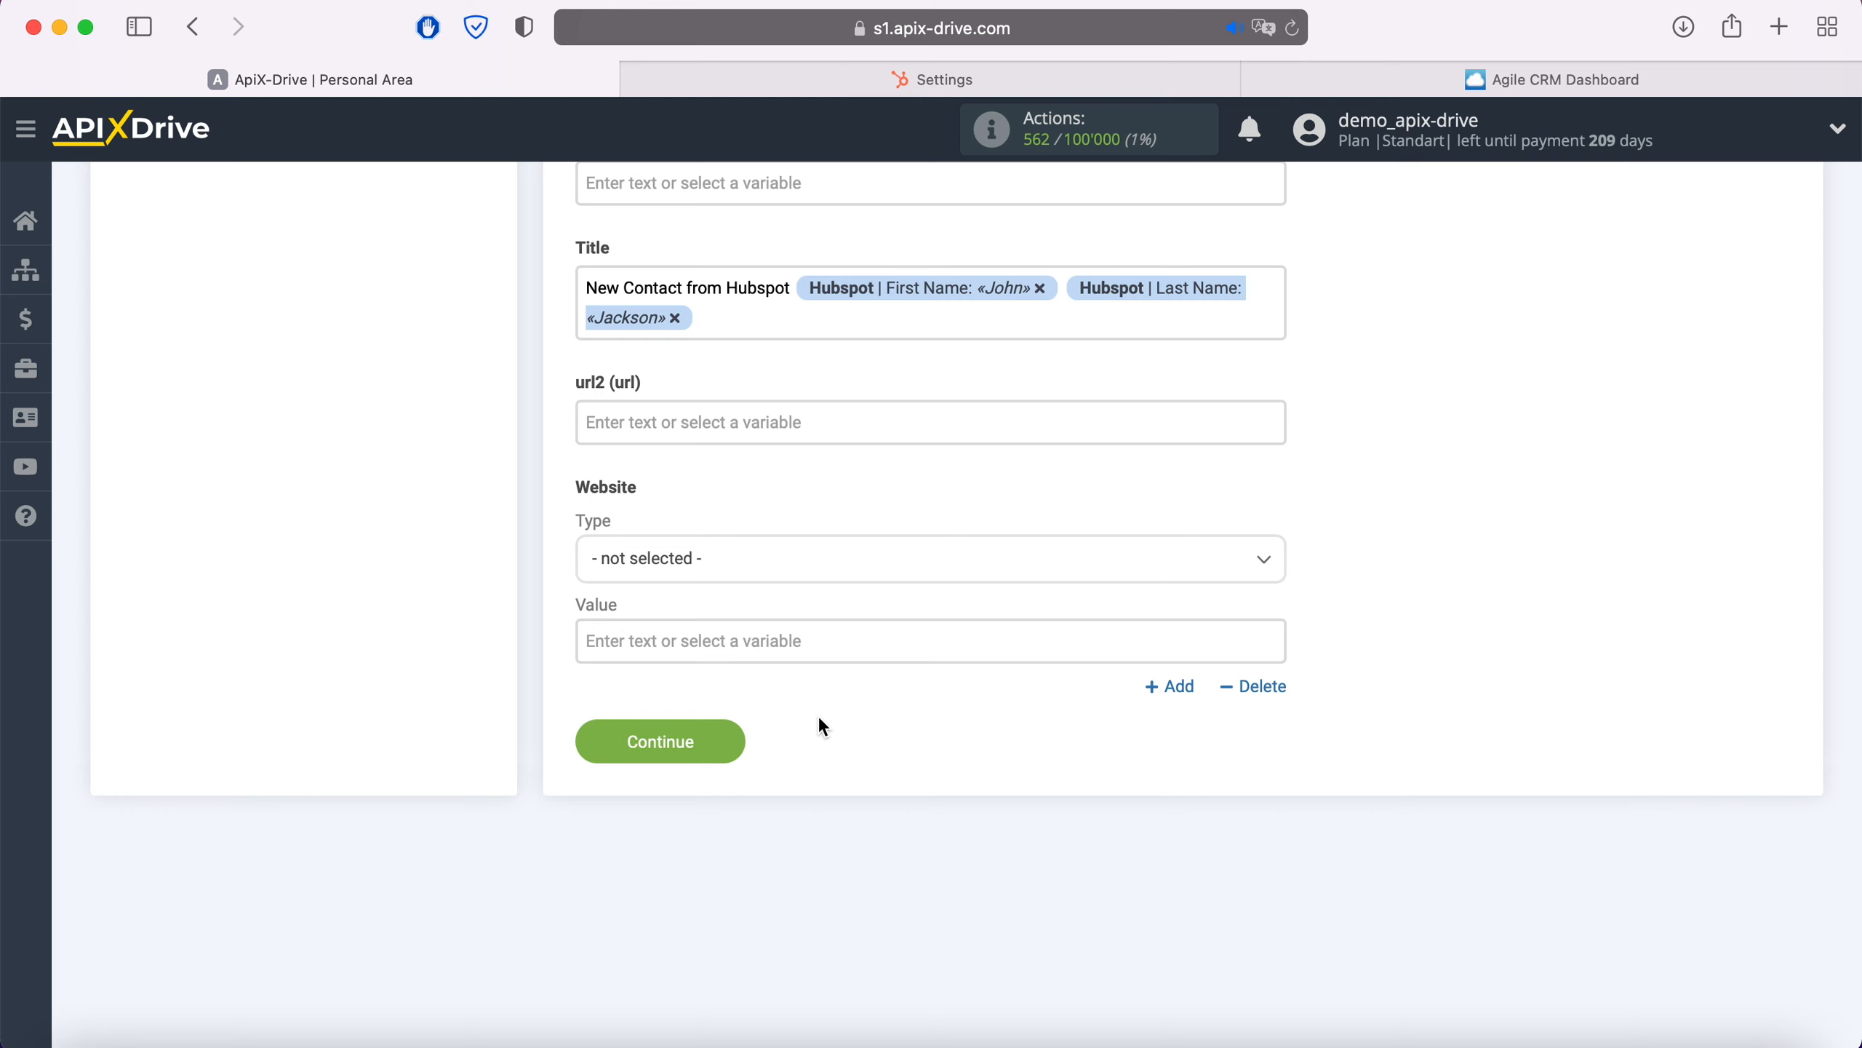
- Save the contact field mapping and send the test data to Agile CRM
click(731, 741)
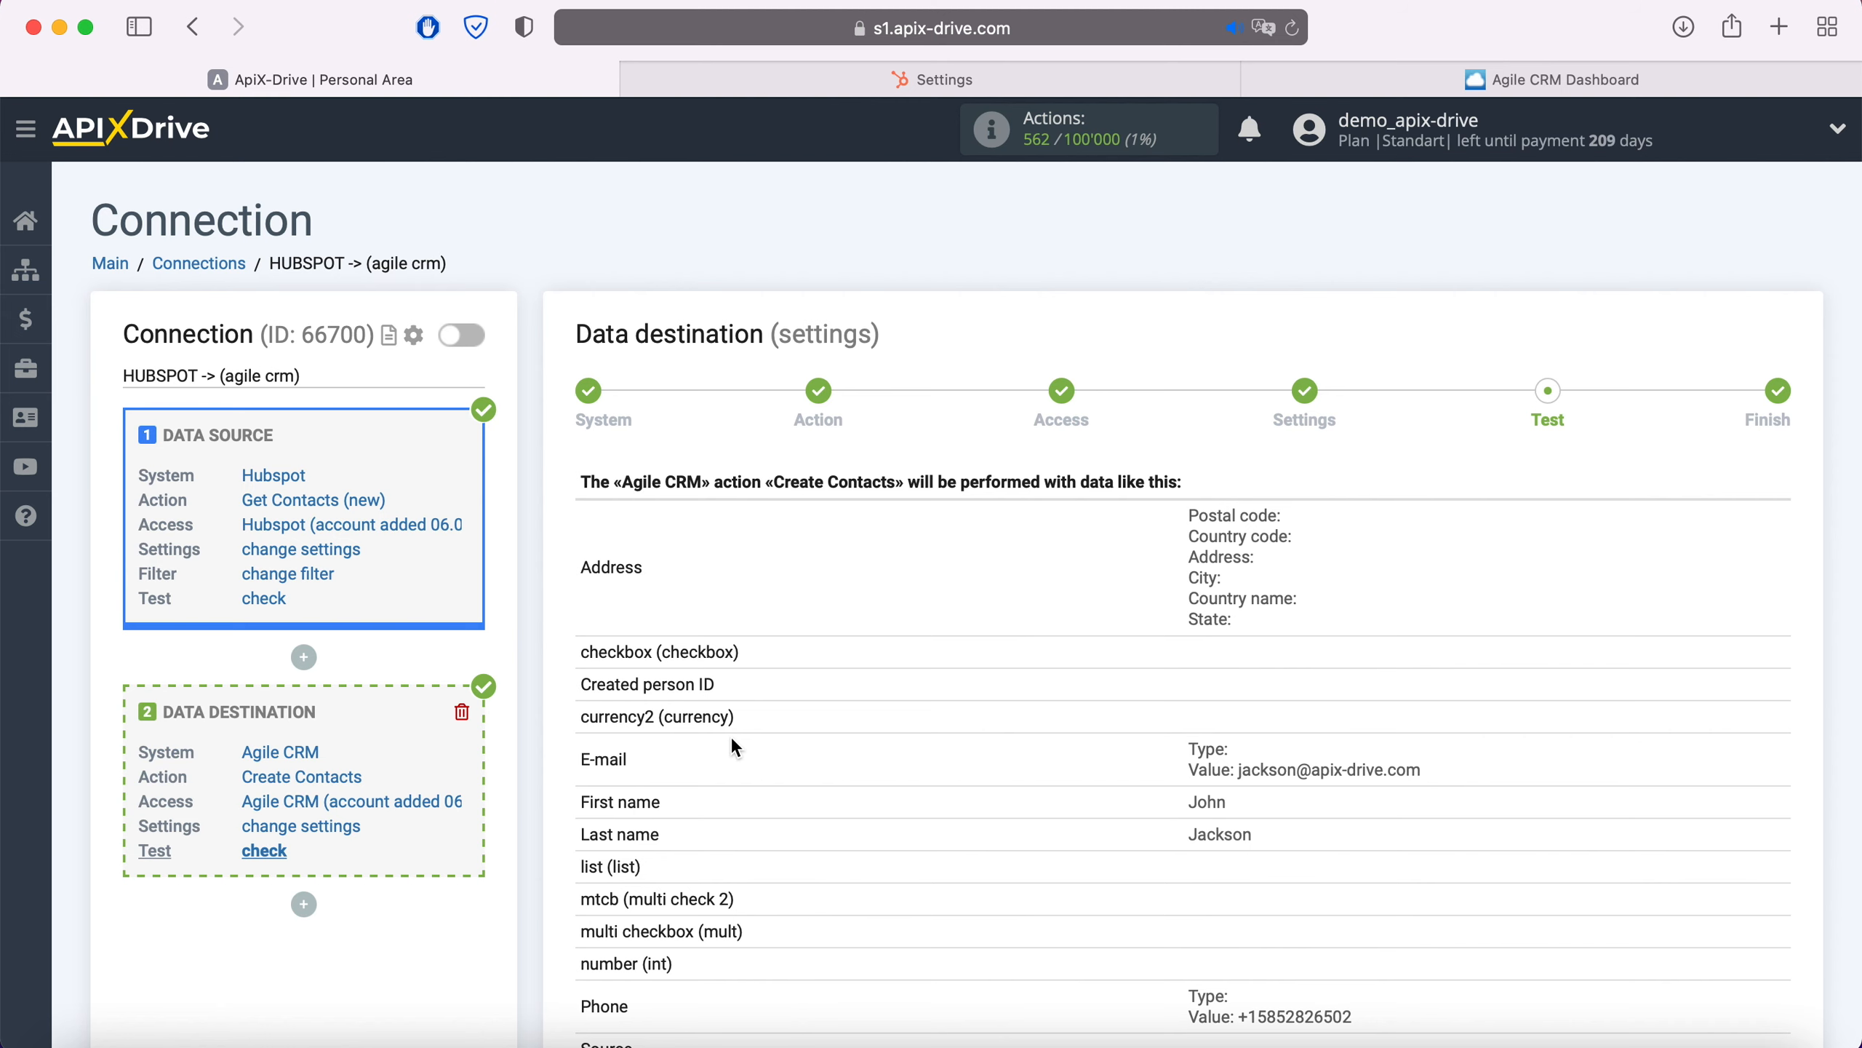
scroll(730, 736, down, 5)
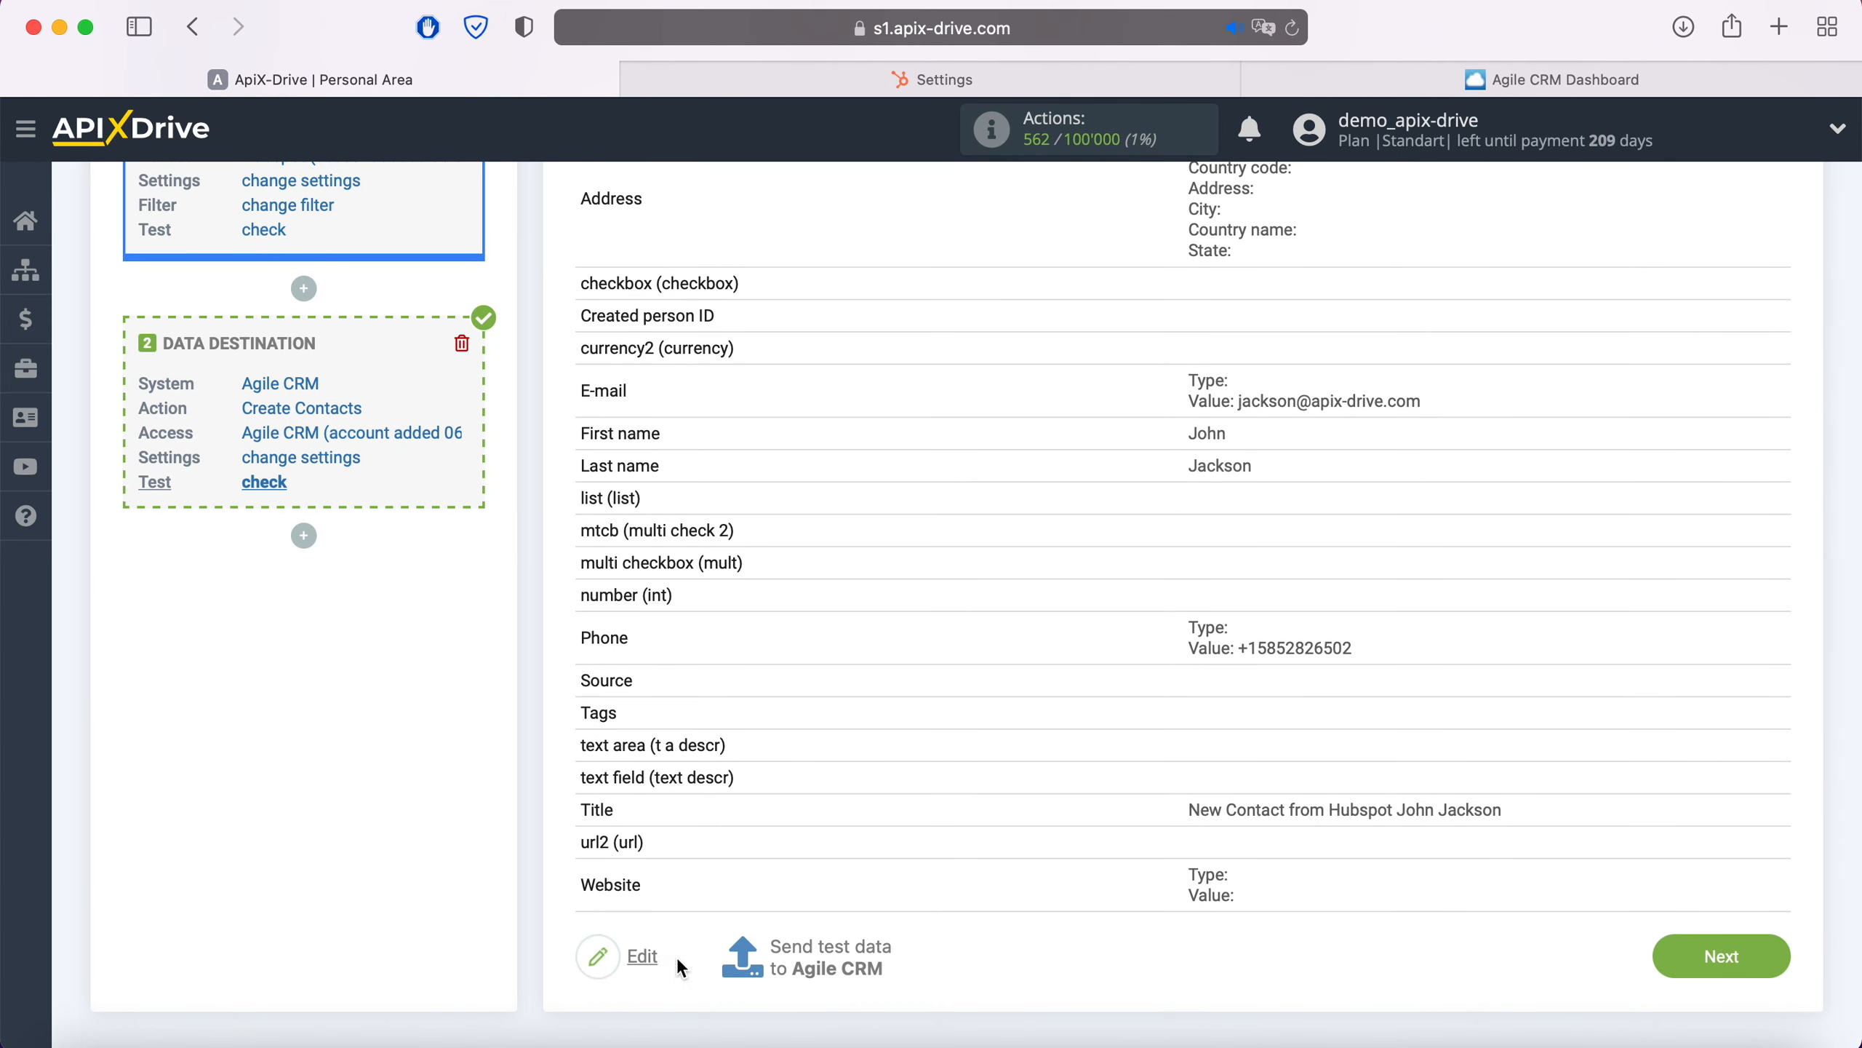
click(833, 954)
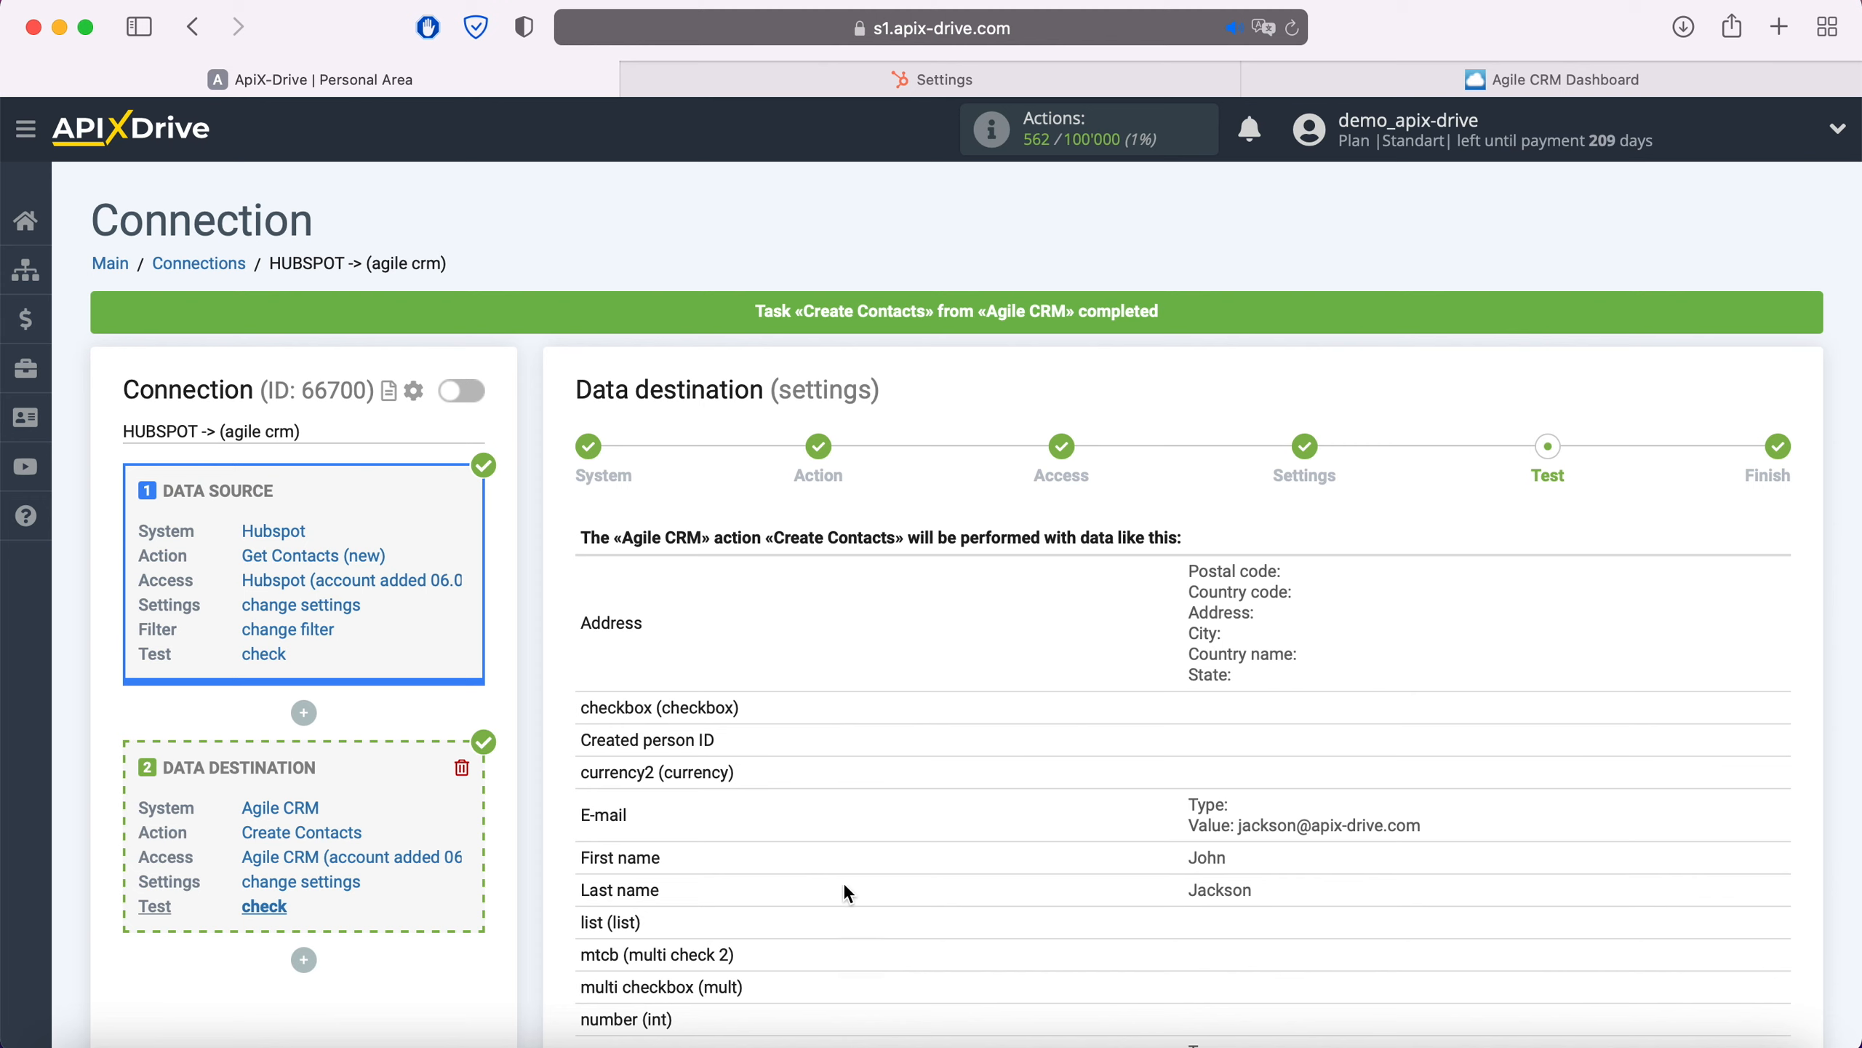
- Switch to Agile CRM and open the newly created contact to check its transferred fields
click(1481, 77)
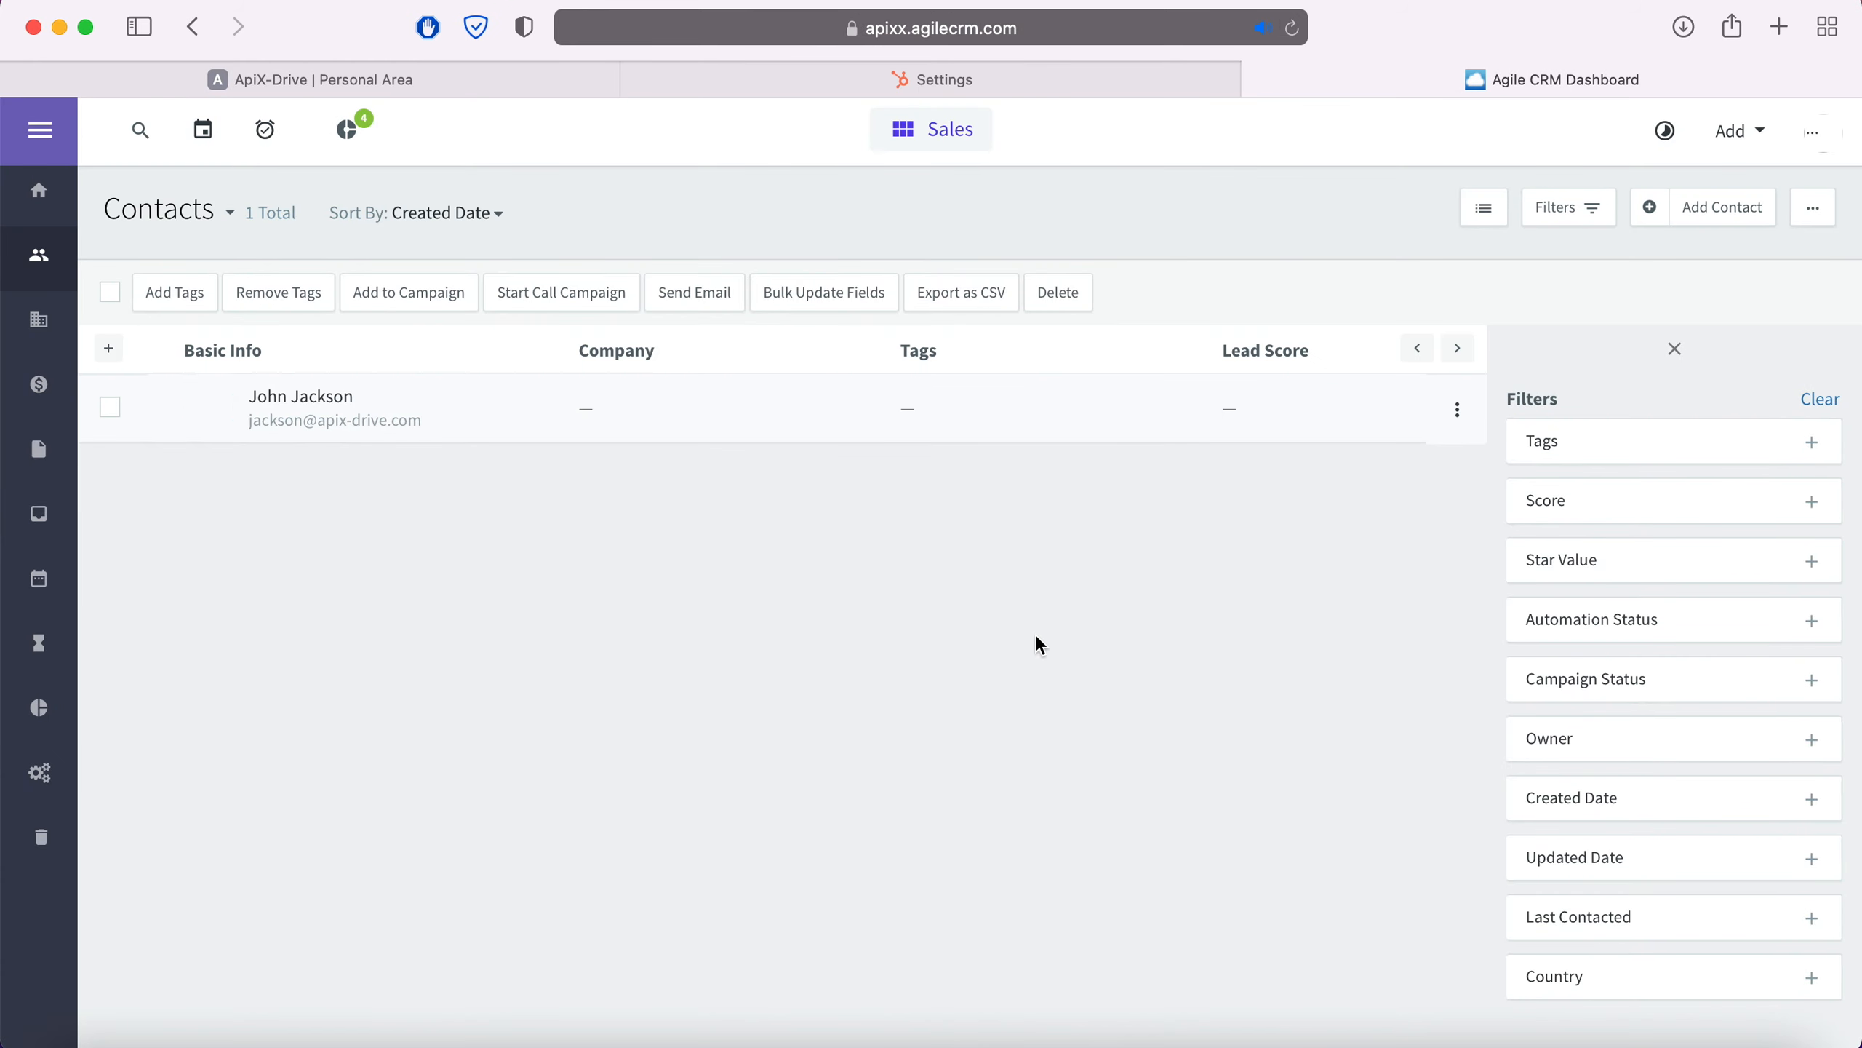
click(297, 403)
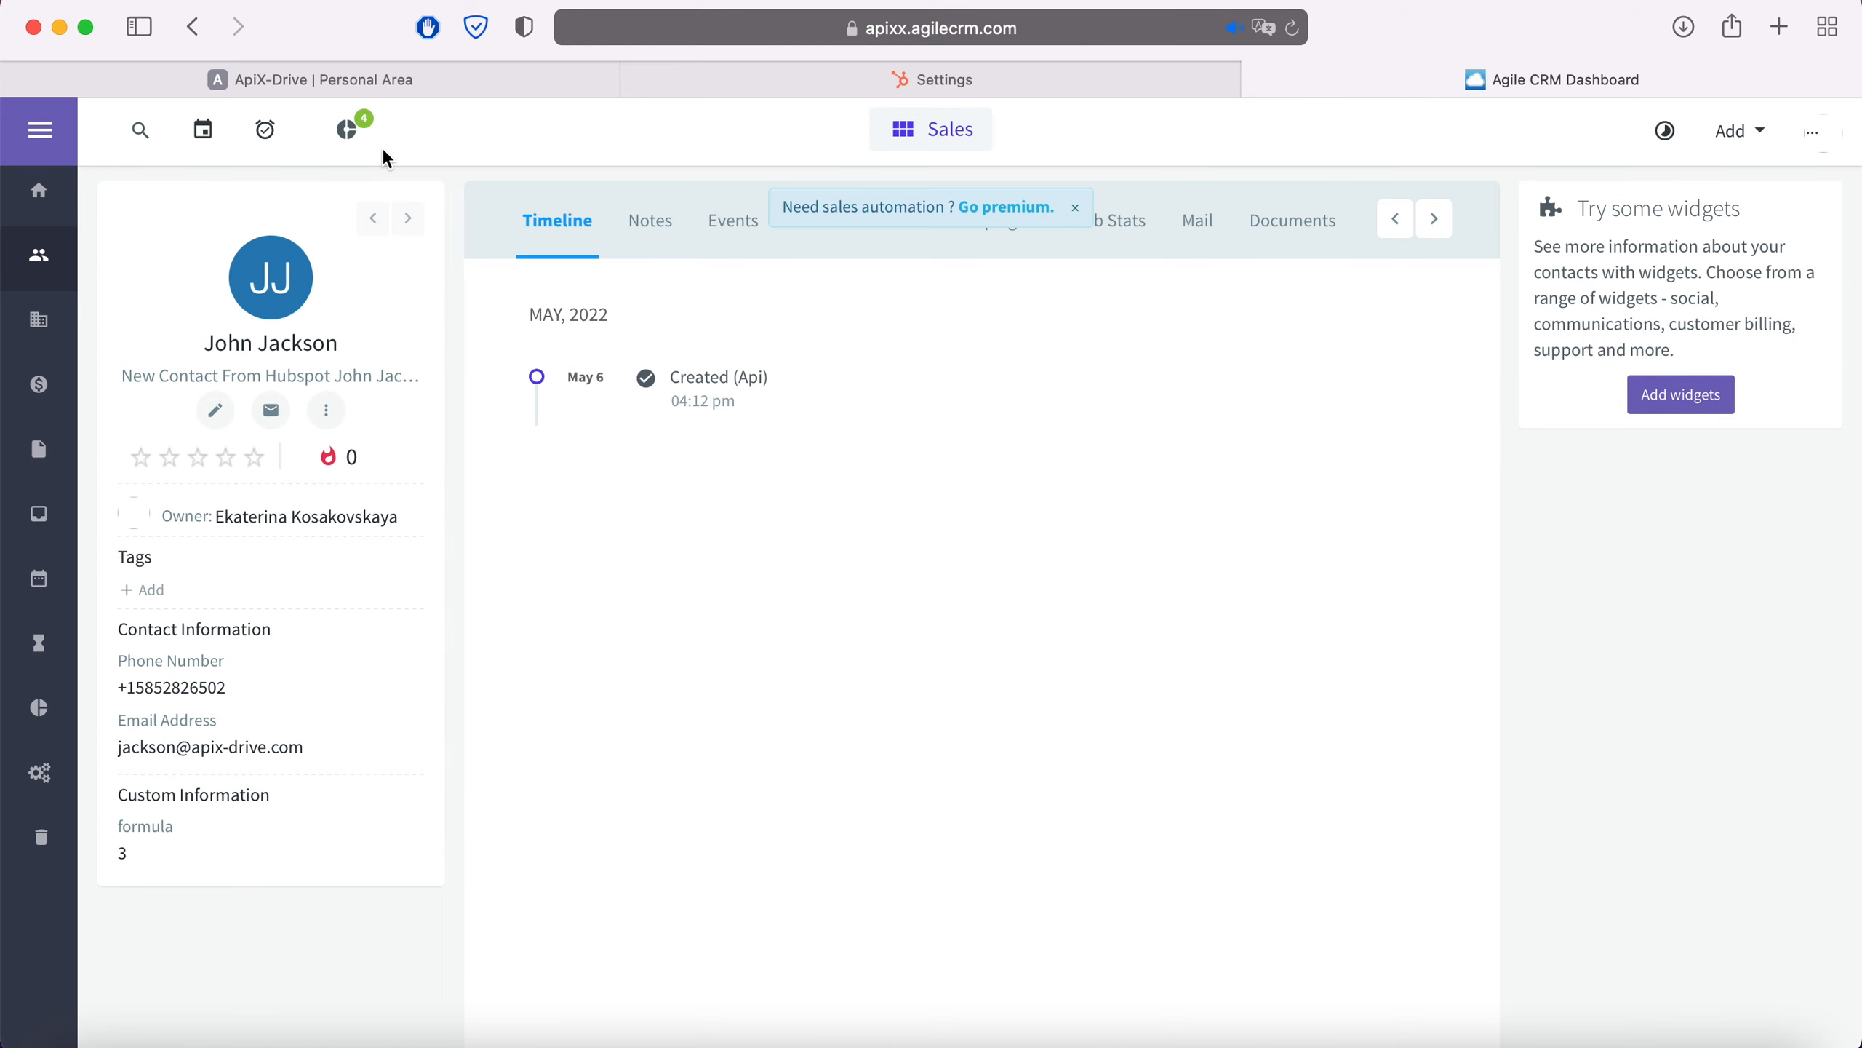
- Return to ApiX-Drive, finish the data destination setup and enable auto-update for the connection
click(385, 80)
scroll(1621, 577, down, 7)
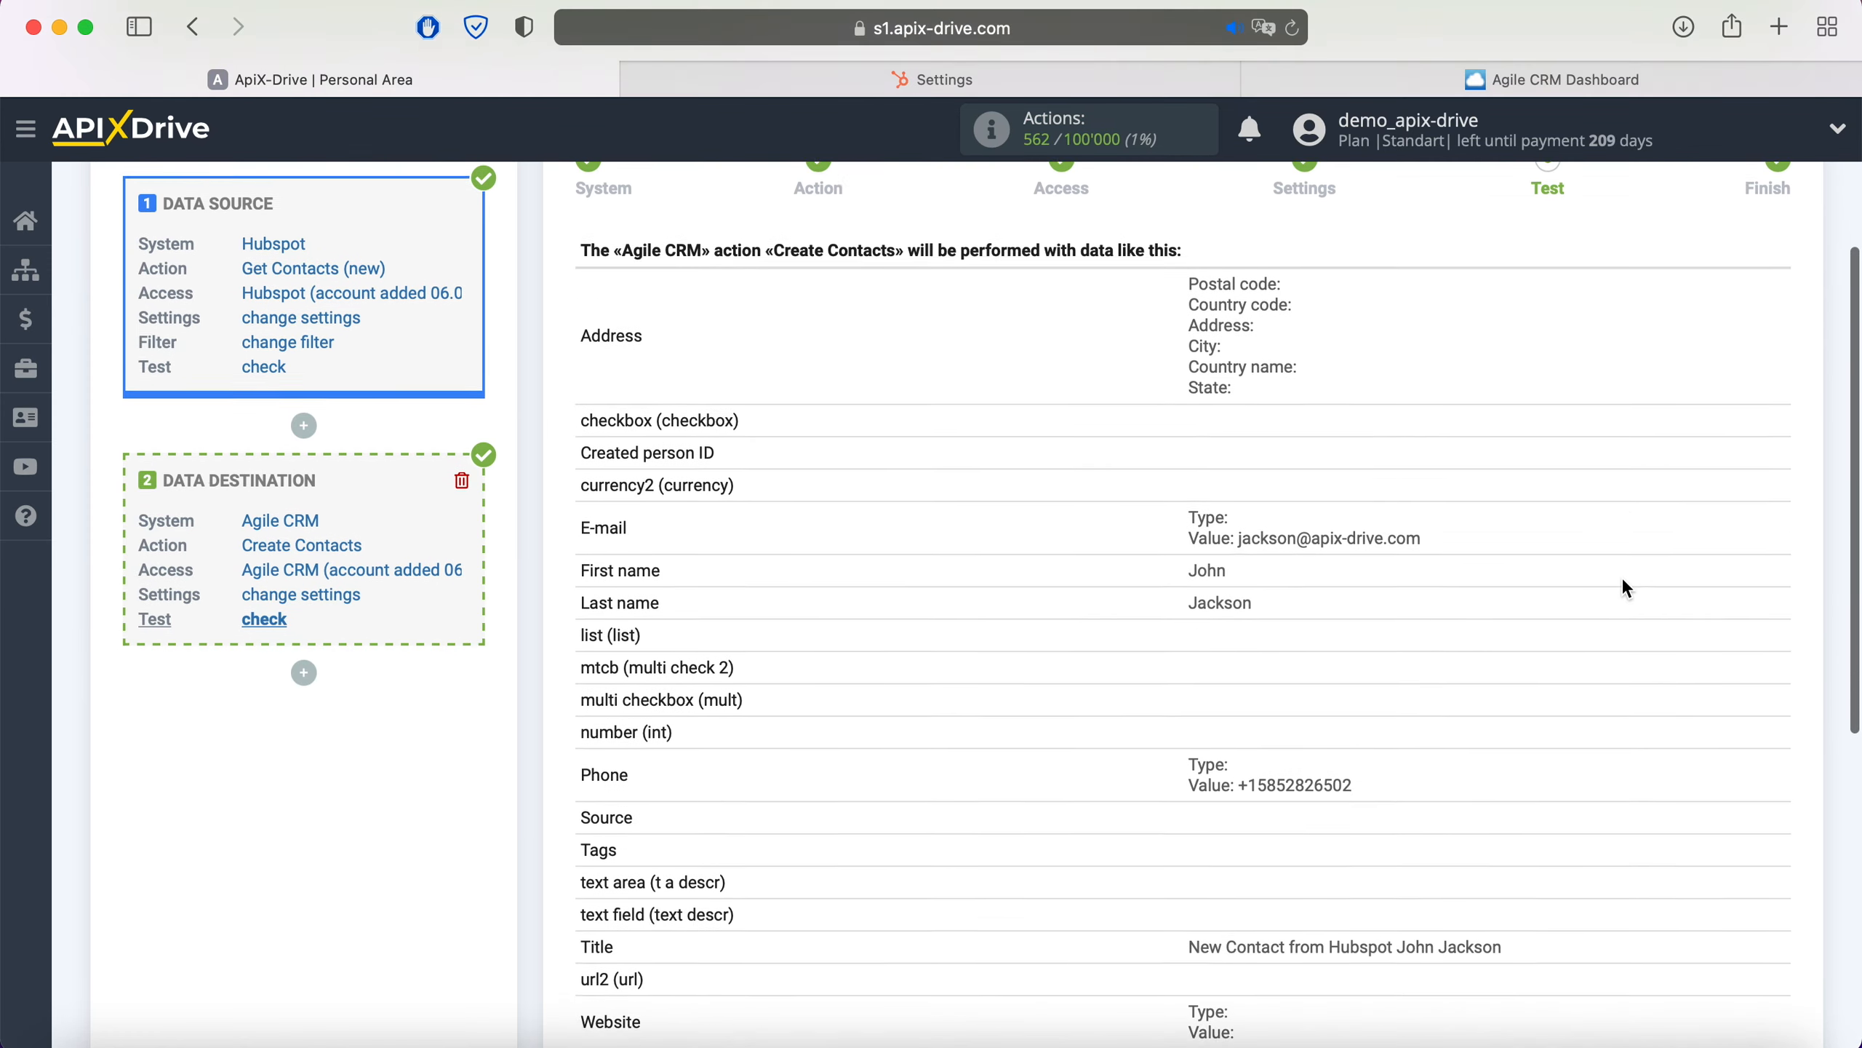
click(1780, 869)
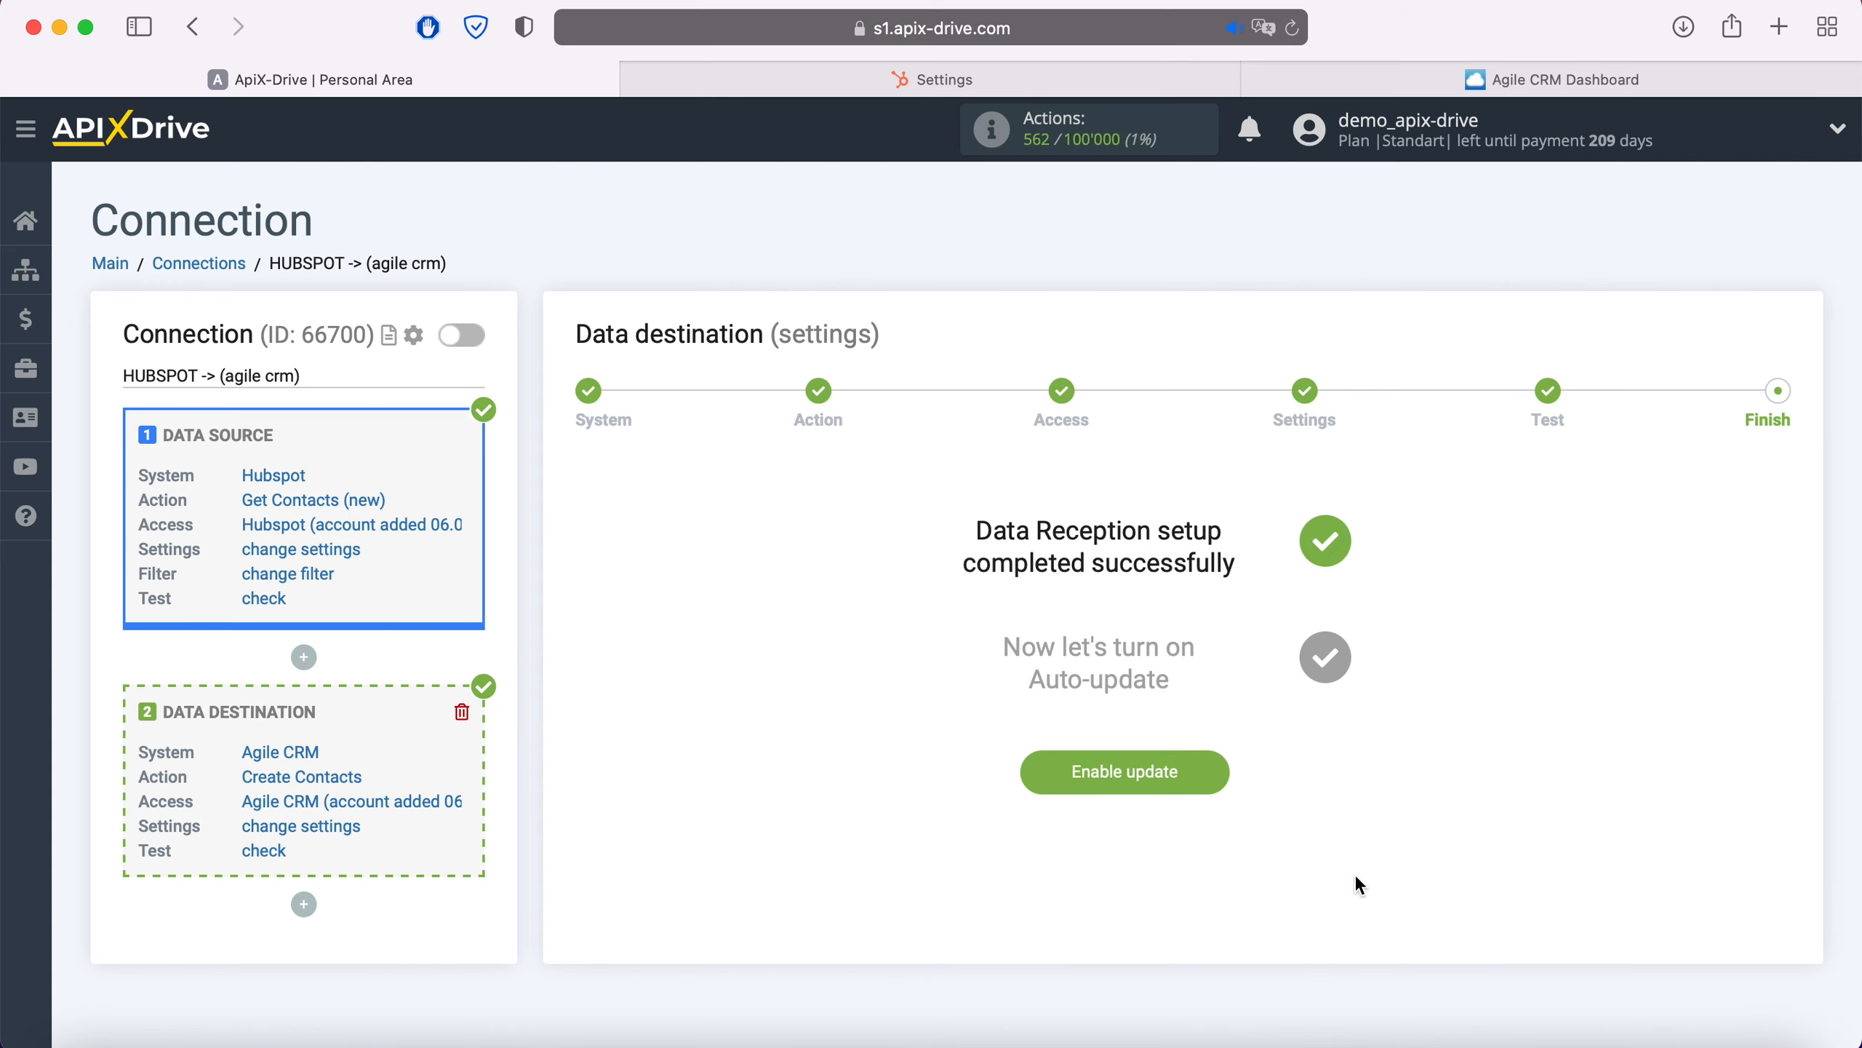
click(1210, 766)
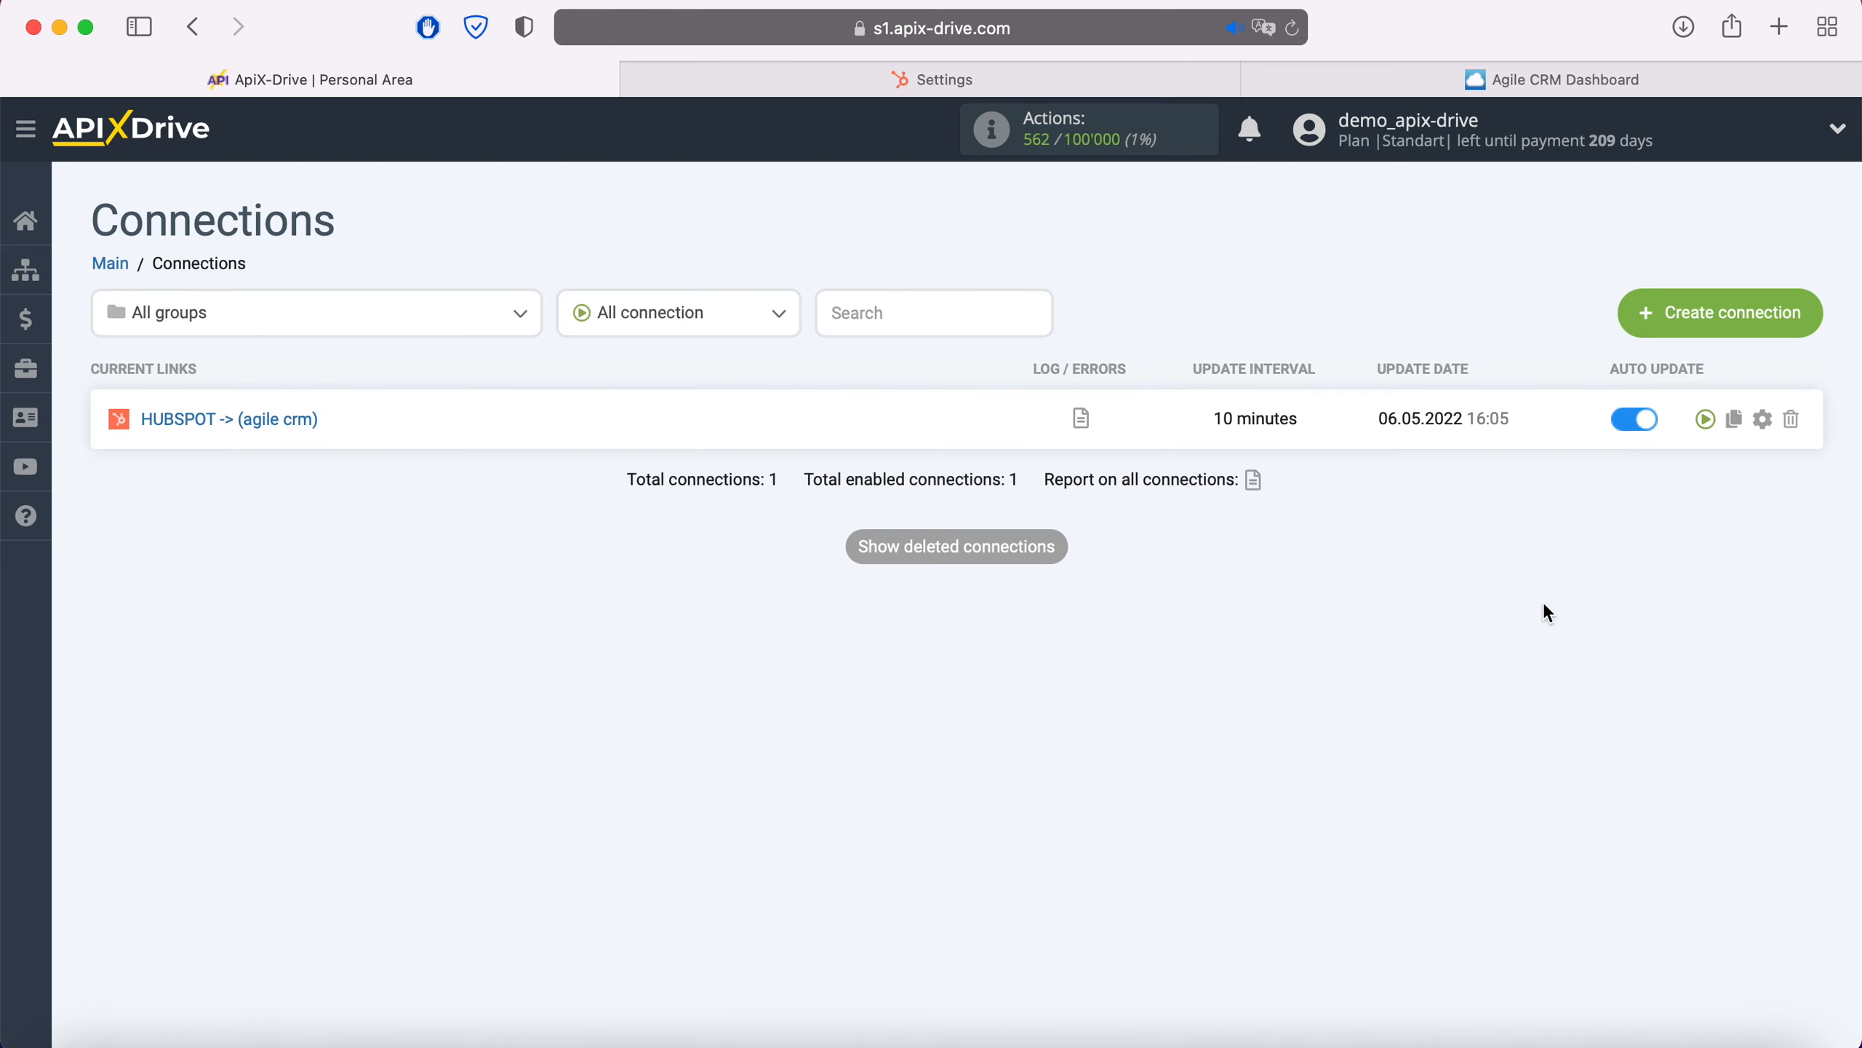
- Set the HUBSPOT -> (agile crm) connection's update interval to 5 minutes and save the connection setup
click(1762, 418)
click(1001, 605)
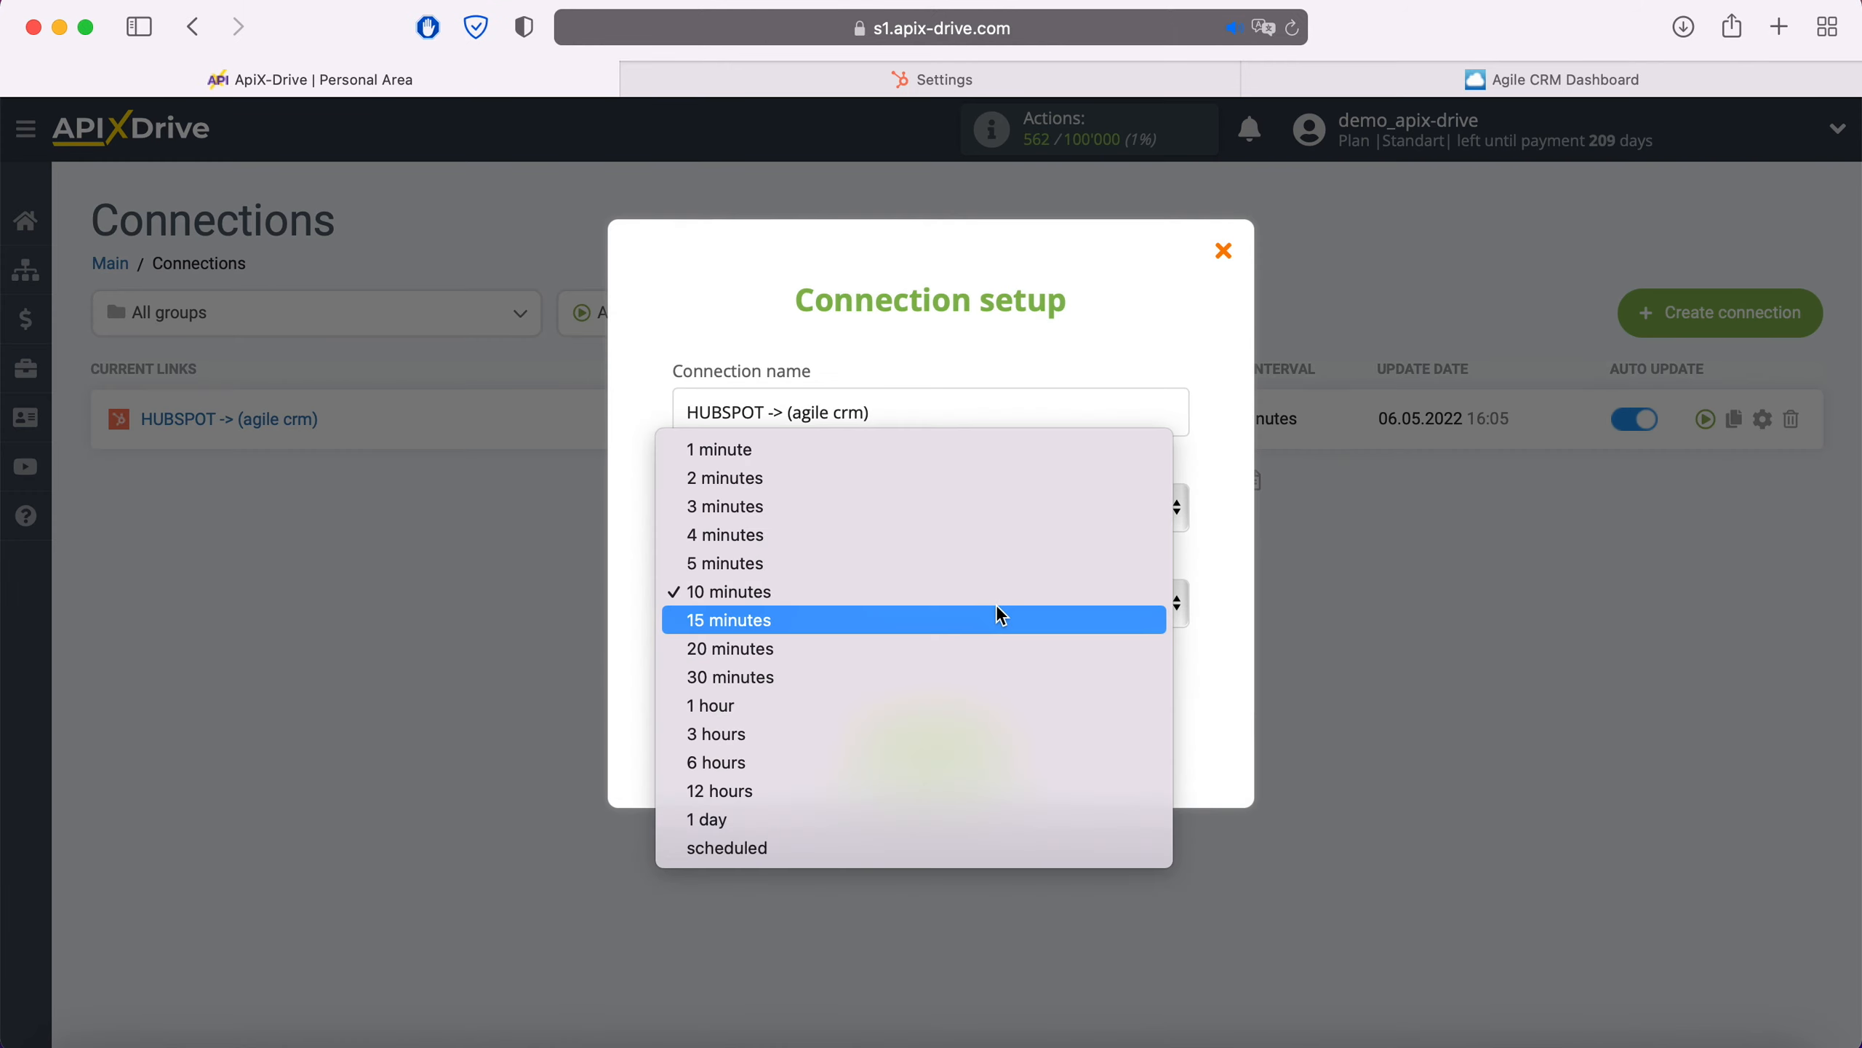
click(934, 563)
click(997, 745)
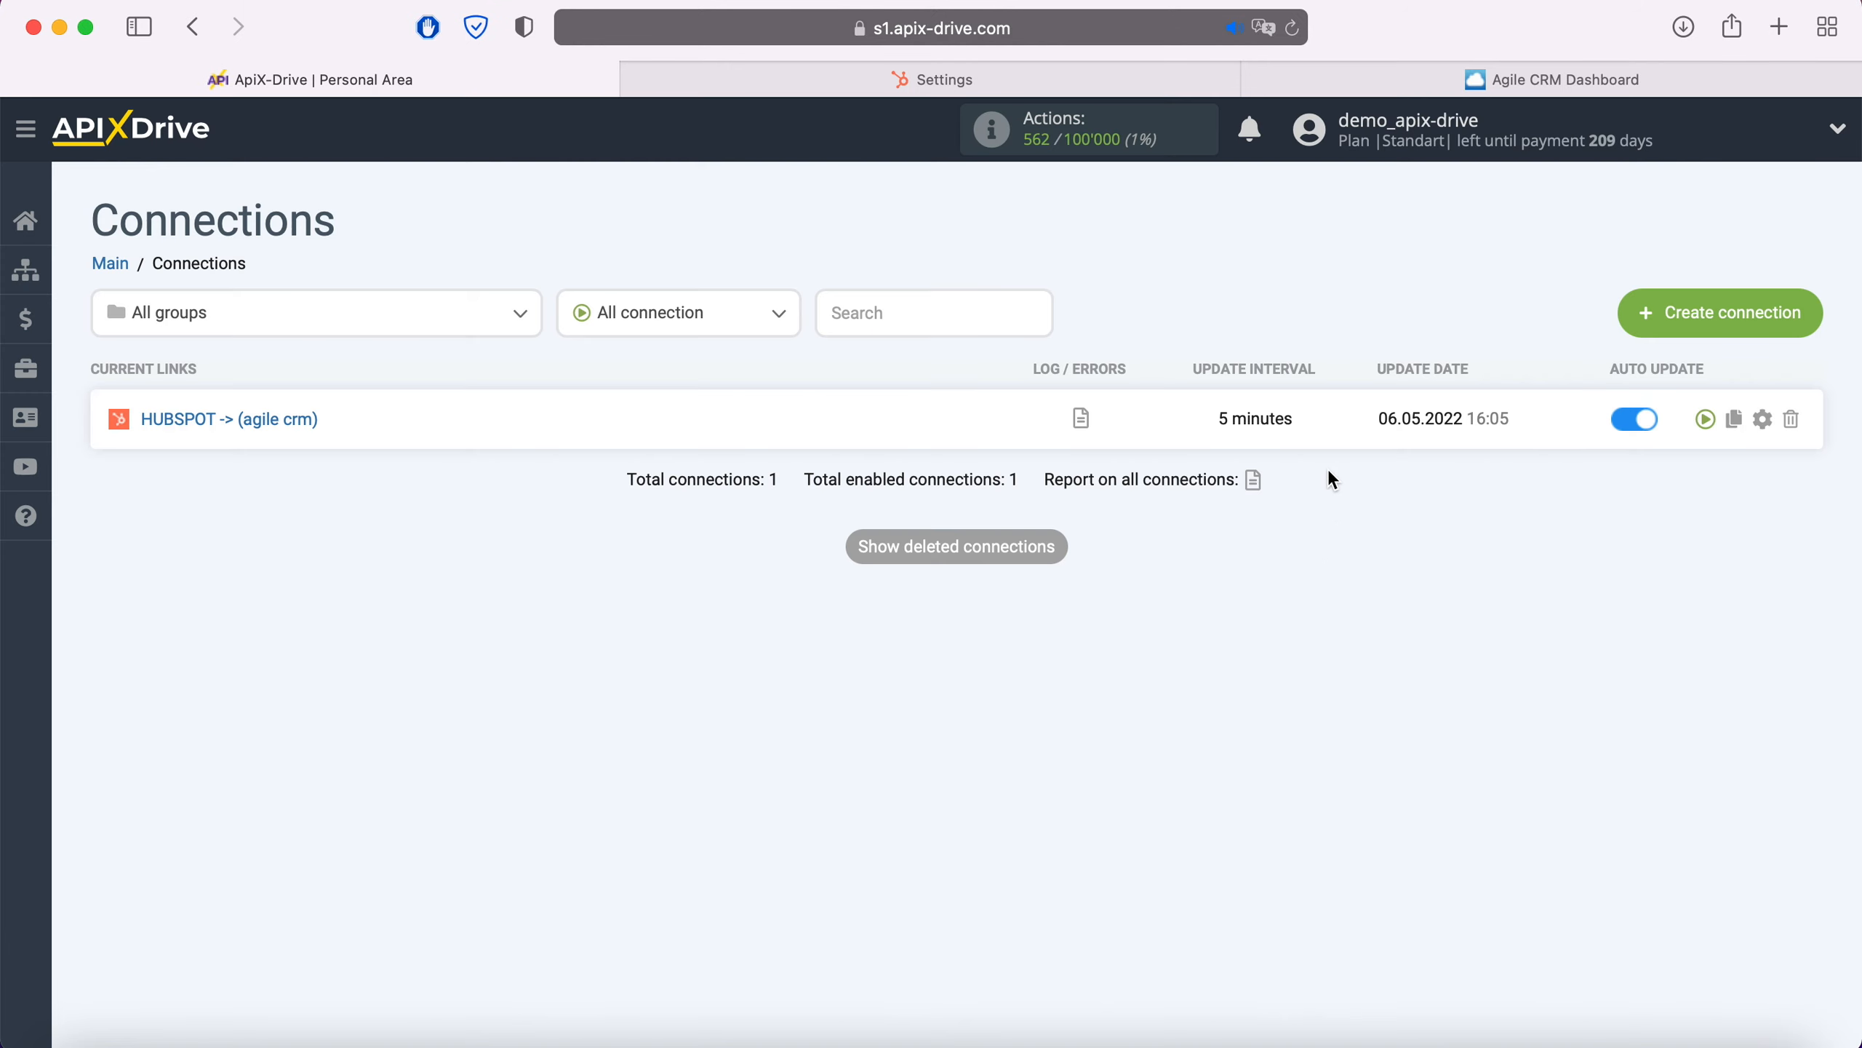